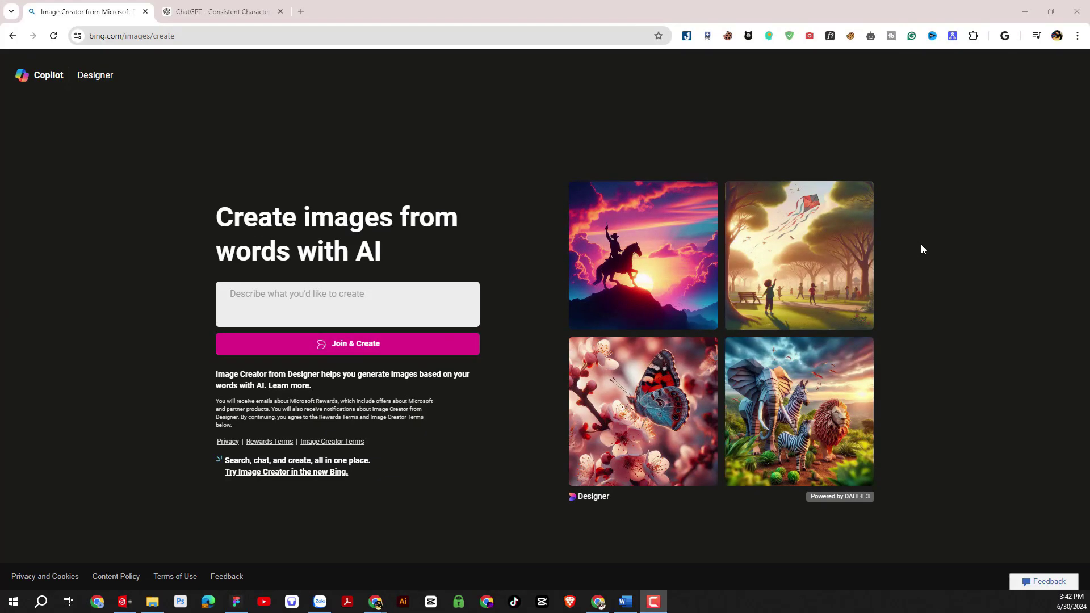
# - Join Bing Image Creator by signing in with a personal account
pyautogui.click(220, 37)
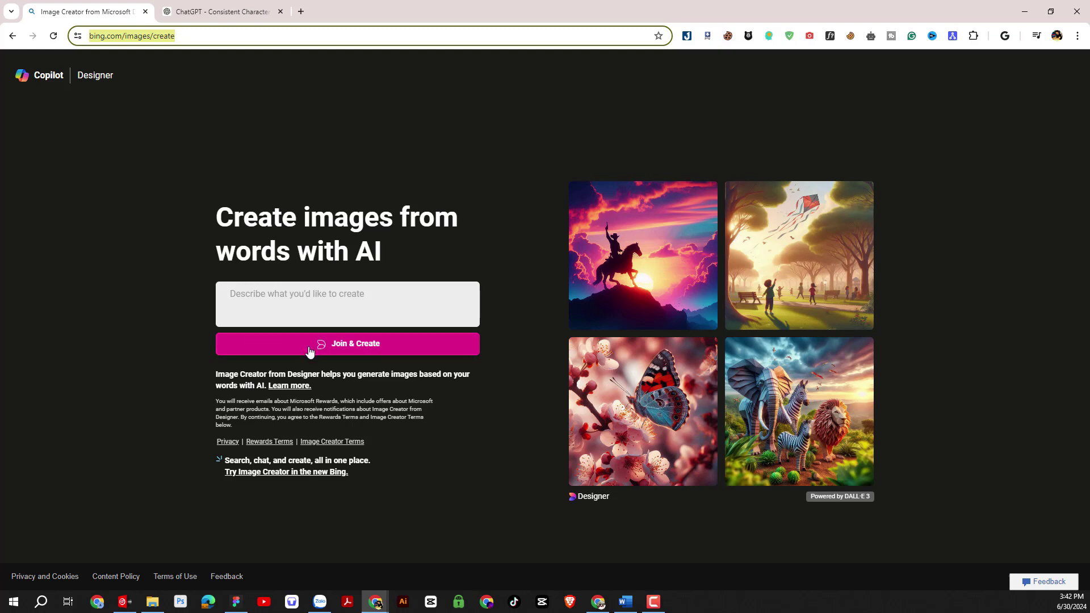
pyautogui.click(349, 356)
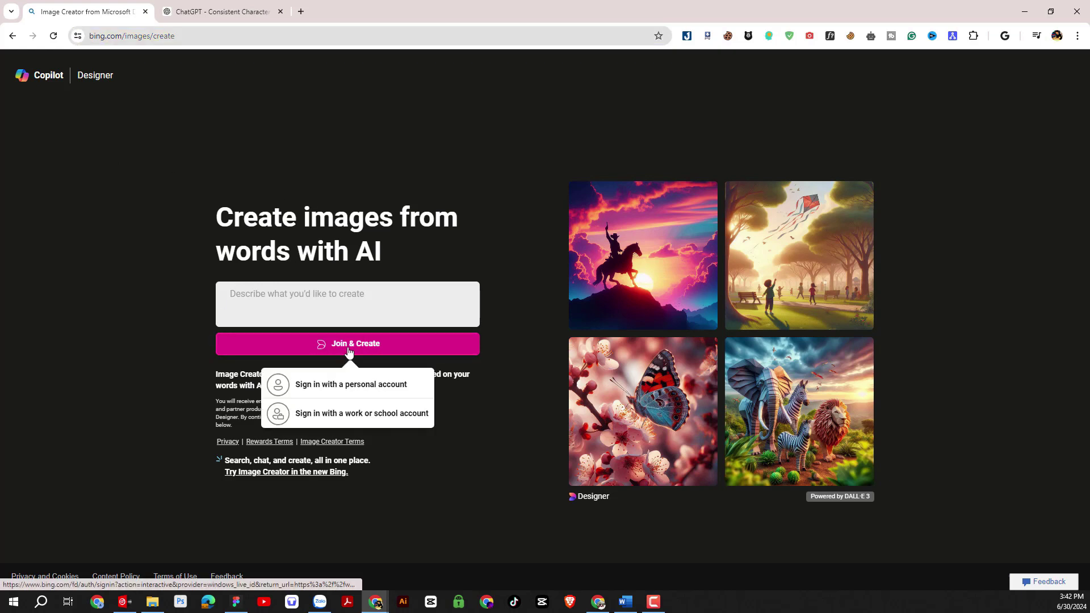
pyautogui.click(330, 386)
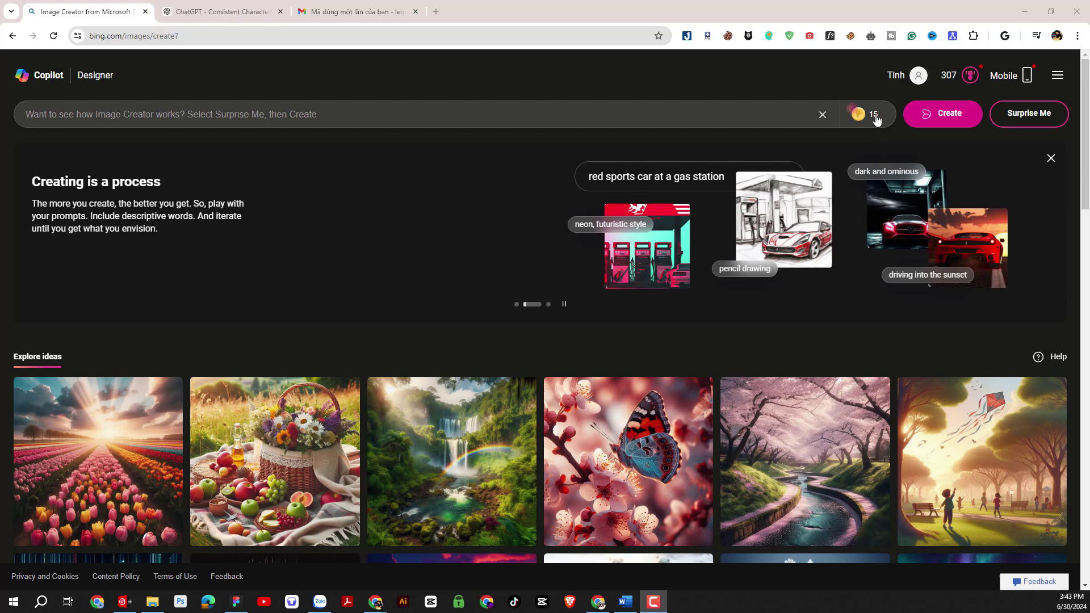
# - Check the available image boosts and look over the example ideas on the Image Creator page
pyautogui.click(860, 123)
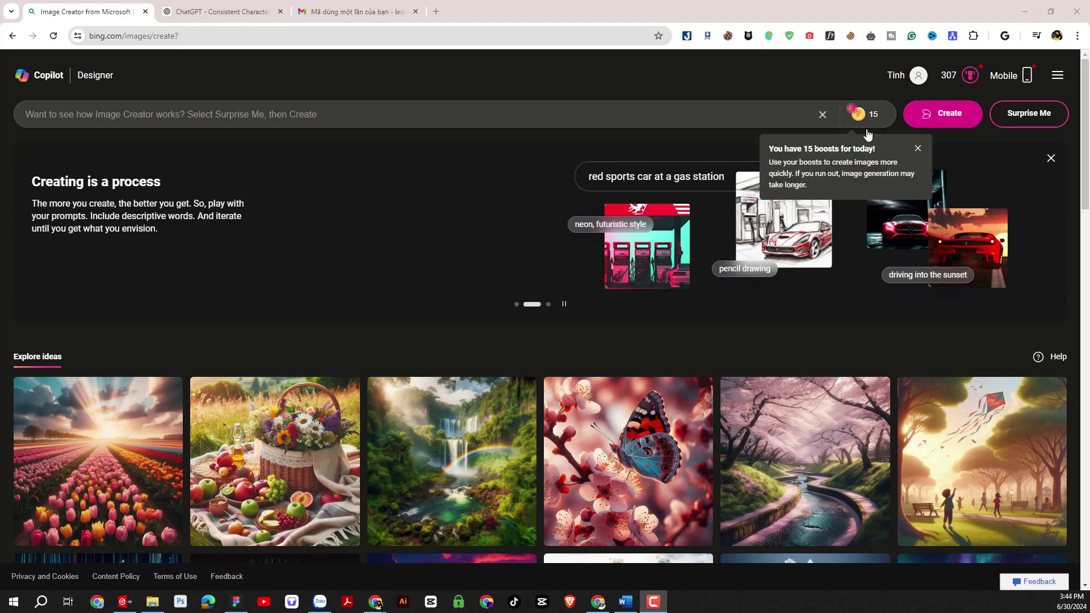
pyautogui.click(266, 117)
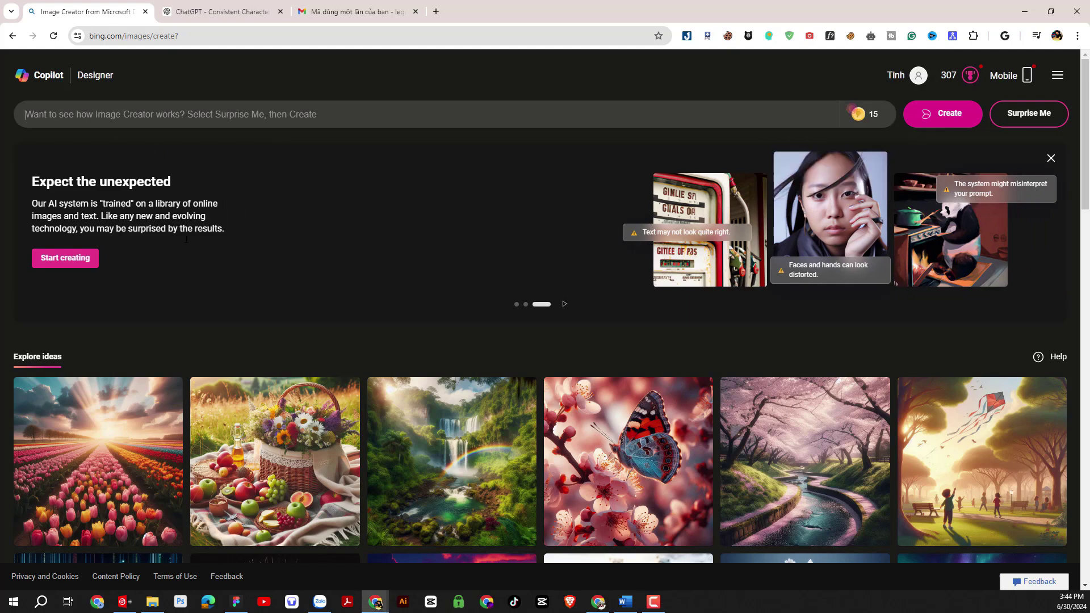
pyautogui.scroll(-4, 207, 458)
pyautogui.scroll(2, 207, 458)
pyautogui.scroll(2, 207, 458)
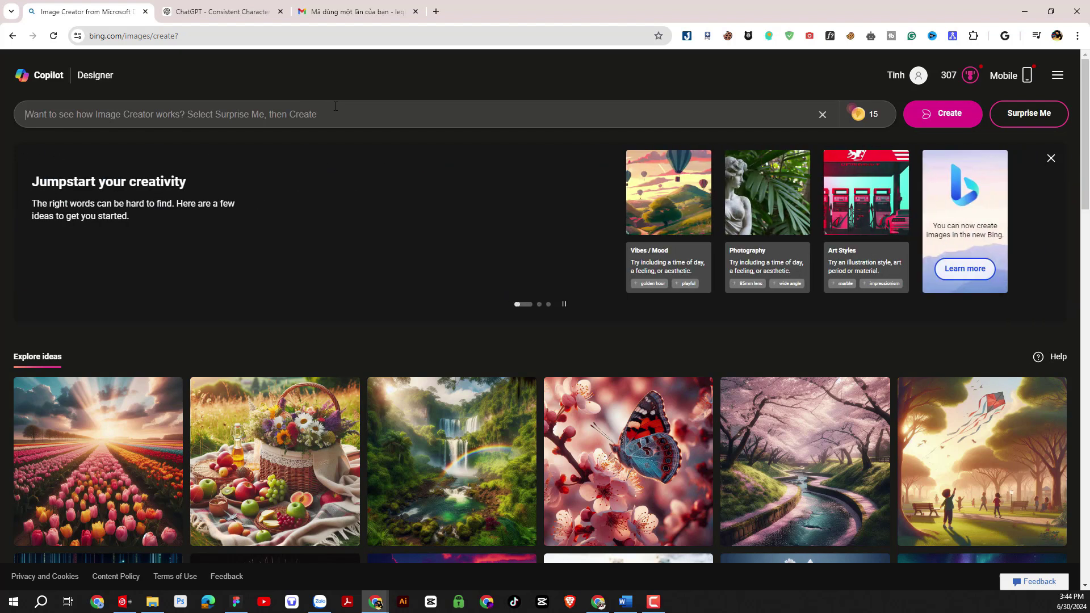
# - Switch to Canva in place of the mail page and create a blank Video design
pyautogui.click(354, 11)
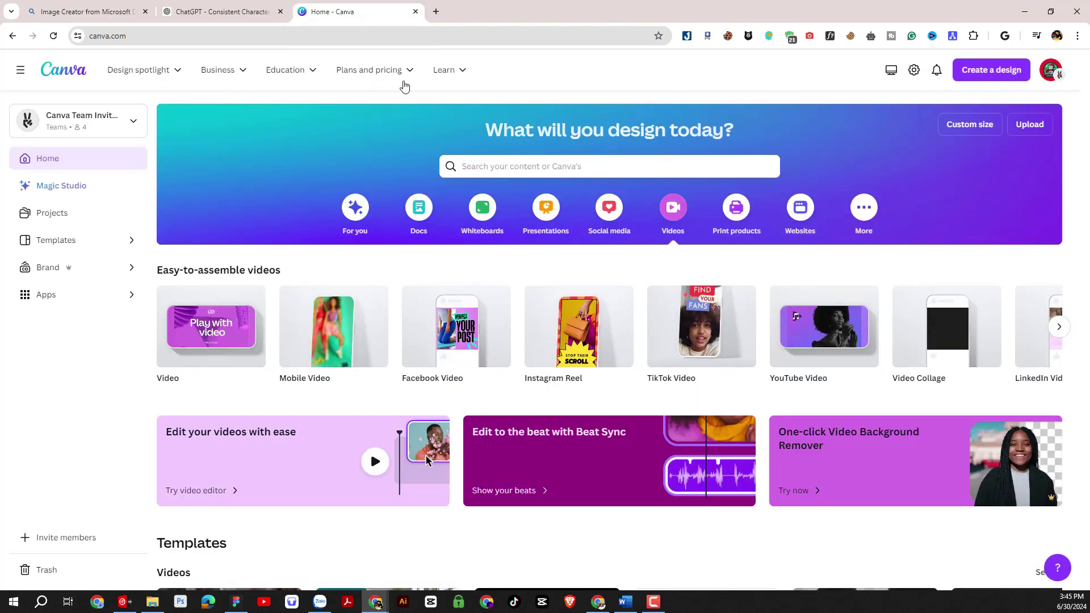
pyautogui.click(197, 45)
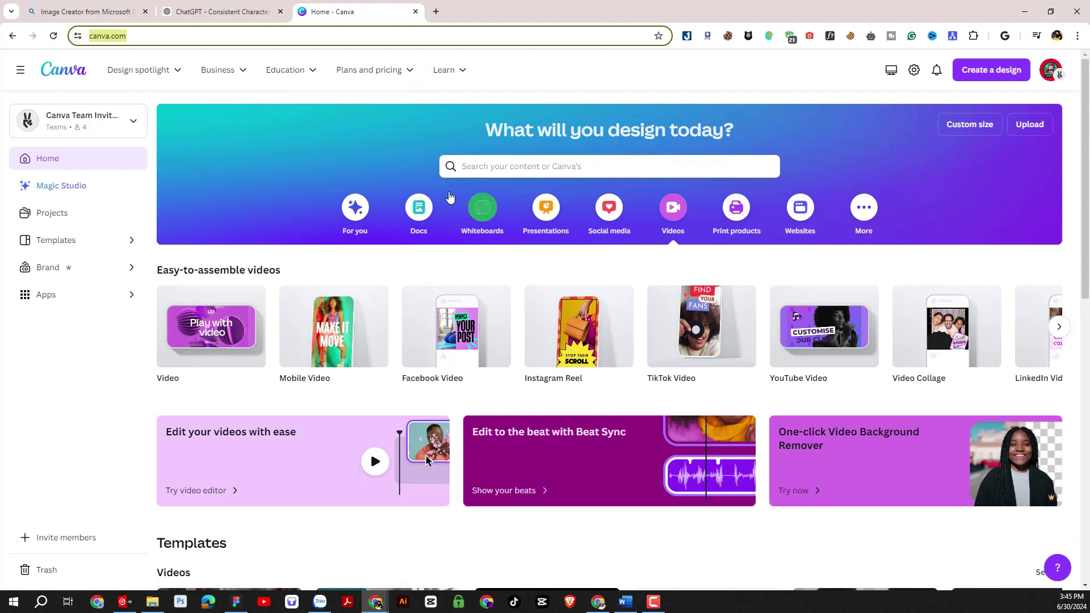
pyautogui.click(167, 338)
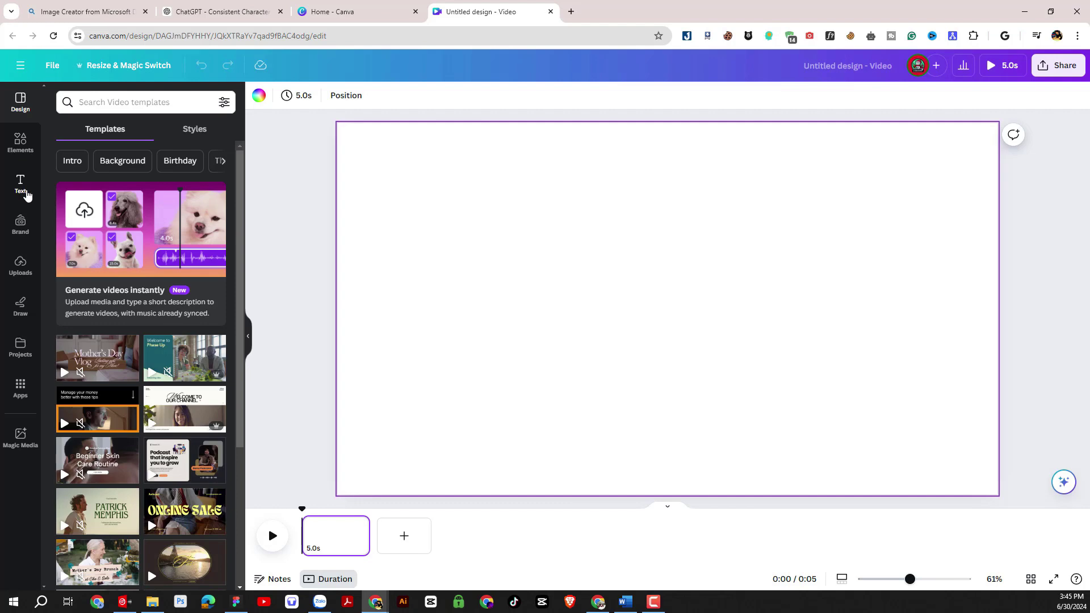
# - Add a subheading text box to the page and move it to the page's upper left area
pyautogui.click(21, 185)
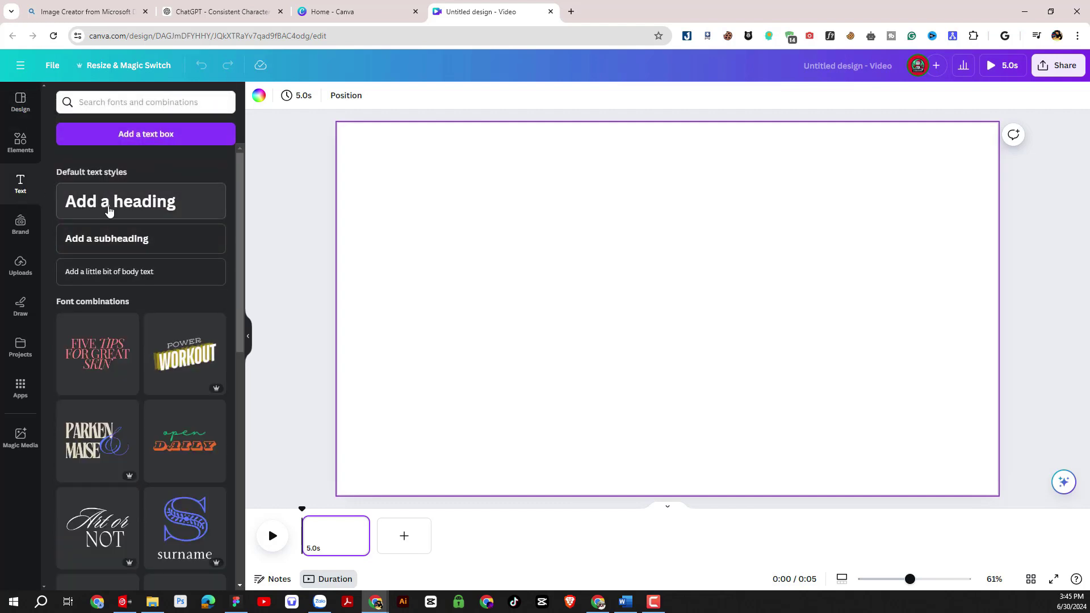
pyautogui.click(96, 244)
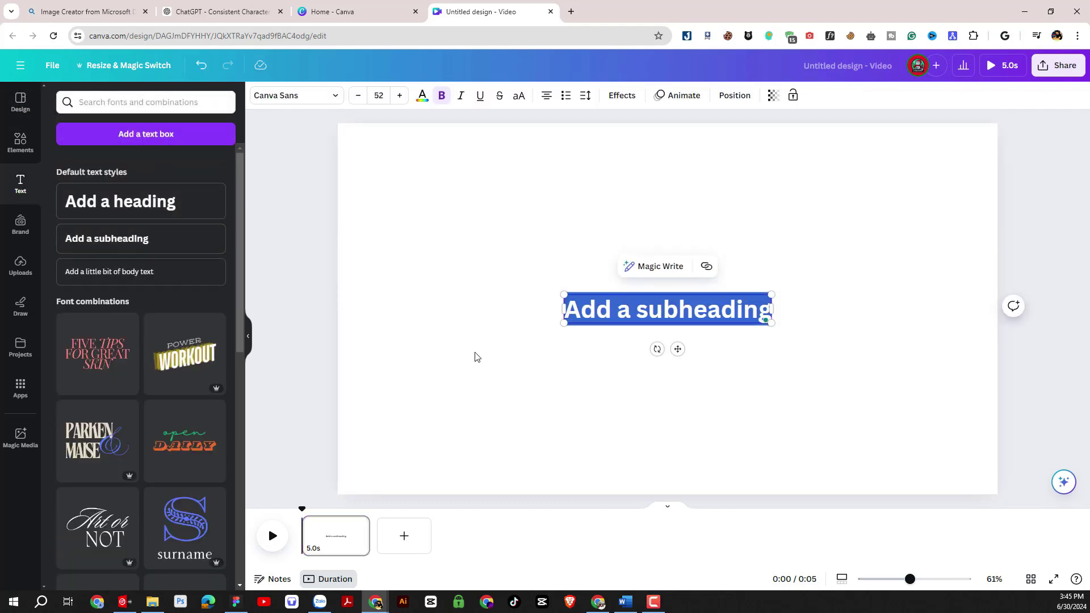
pyautogui.click(523, 338)
pyautogui.moveTo(625, 313); pyautogui.dragTo(454, 178)
pyautogui.doubleClick(455, 179)
# - Name the design "Prompt"
pyautogui.click(846, 62)
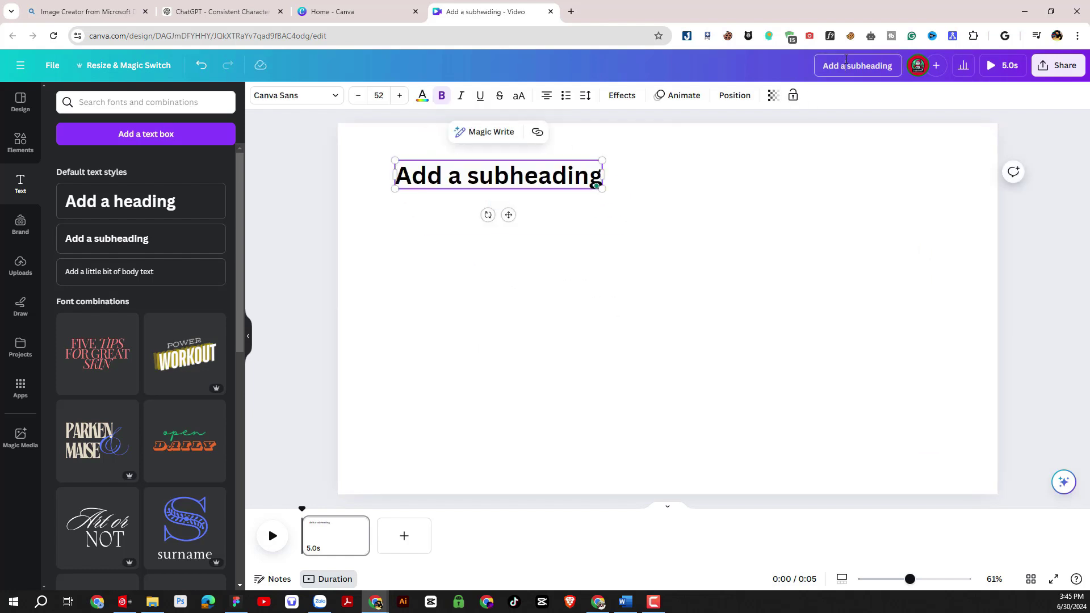
pyautogui.write('Prompt')
pyautogui.press('Return')
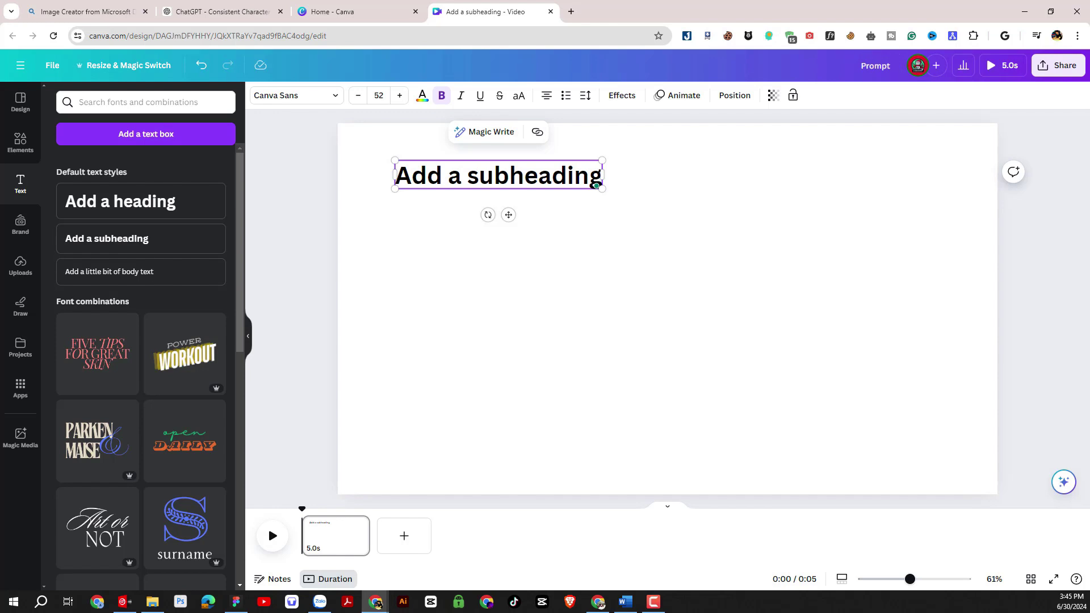
# - Replace the subheading text with the prompt from Word beginning "Create a pixar 3d animation image of a white american"
pyautogui.click(626, 601)
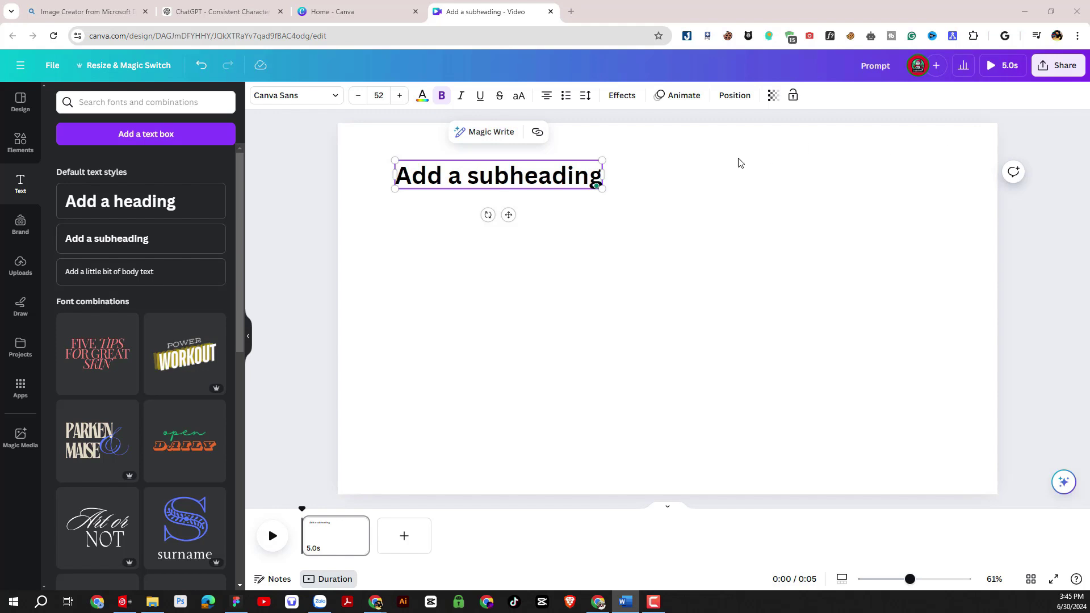
pyautogui.click(553, 170)
pyautogui.hotkey('ctrl', 'a')
pyautogui.hotkey('ctrl', 'v')
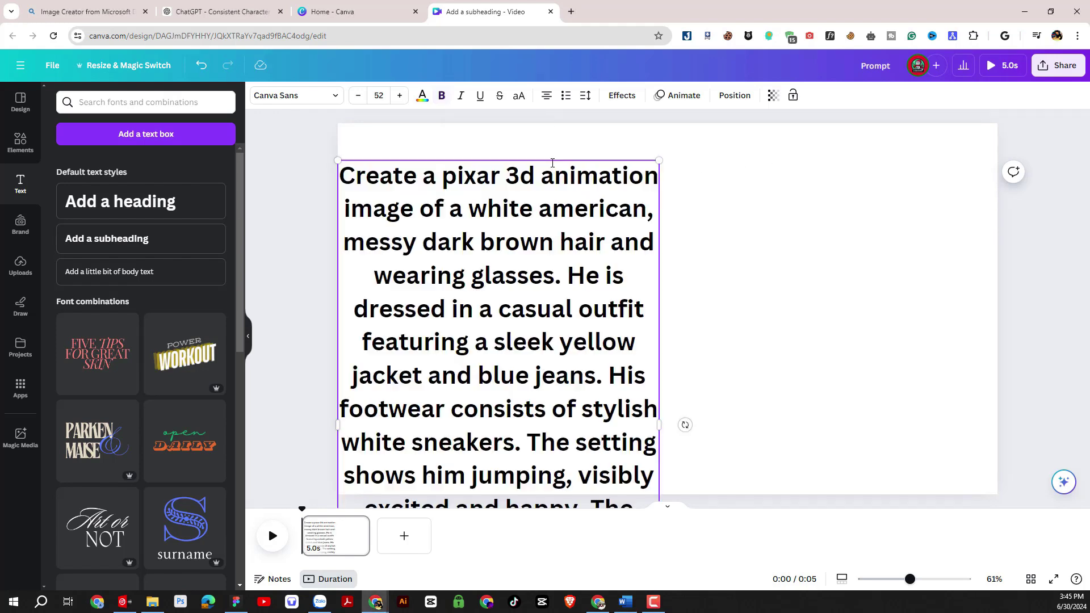
# - Set the prompt text's font size to 28
pyautogui.click(715, 258)
pyautogui.click(662, 248)
pyautogui.doubleClick(662, 248)
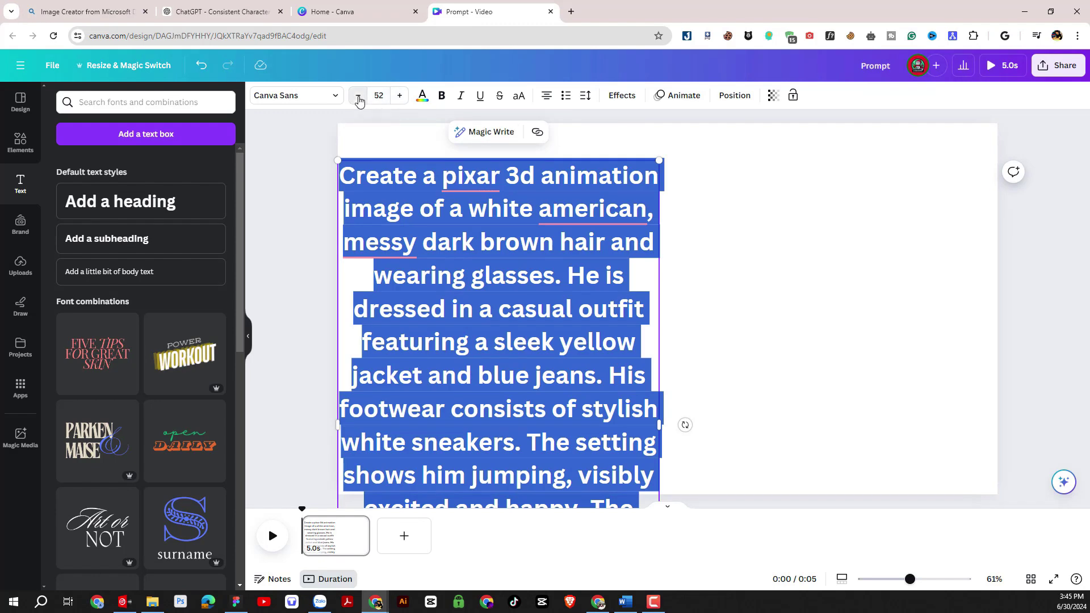
pyautogui.click(378, 95)
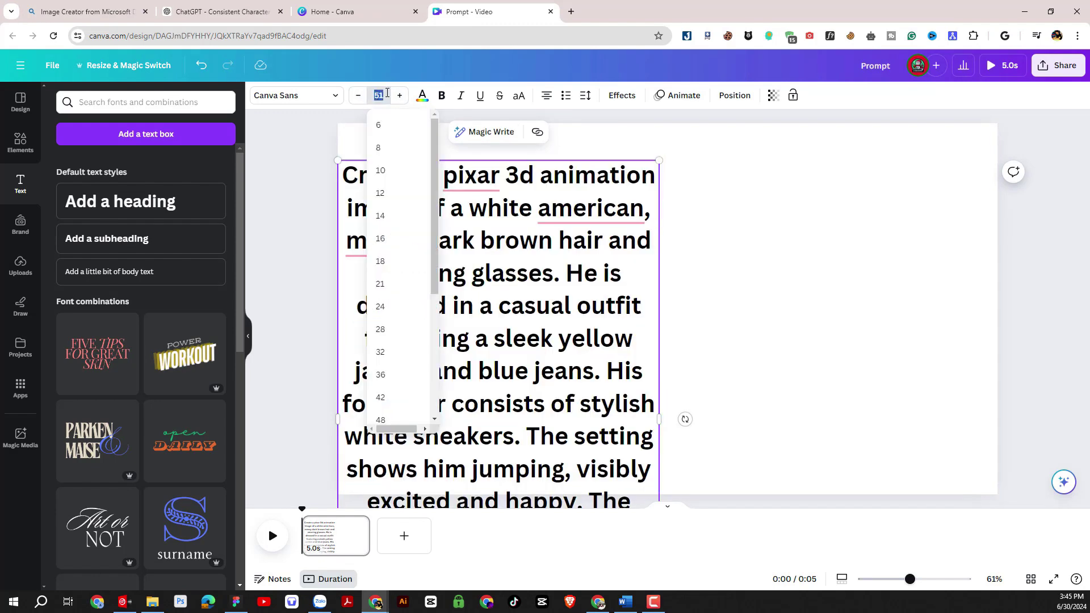
pyautogui.click(382, 333)
pyautogui.click(681, 297)
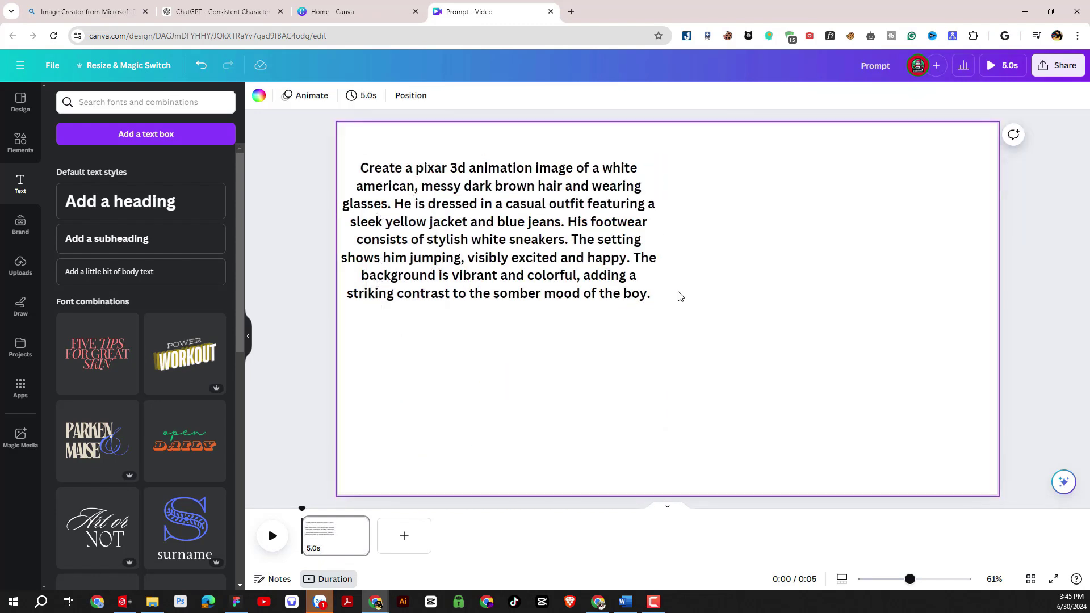
# - Widen the prompt text box across most of the page, left-align its text and shift it slightly right
pyautogui.click(624, 250)
pyautogui.moveTo(660, 239); pyautogui.dragTo(946, 239)
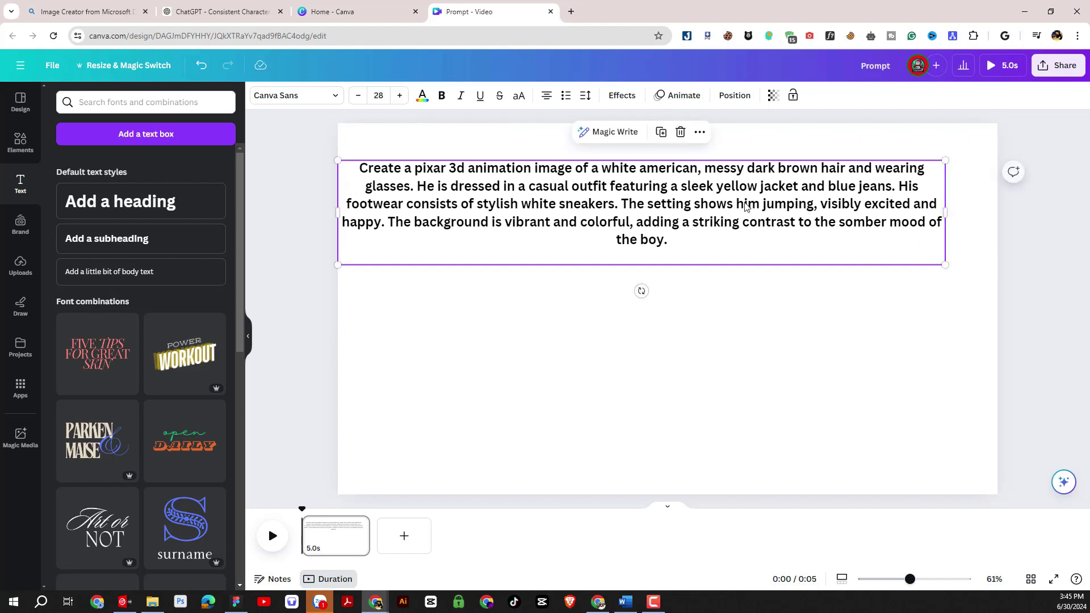
pyautogui.hotkey('ctrl', 'a')
pyautogui.click(546, 95)
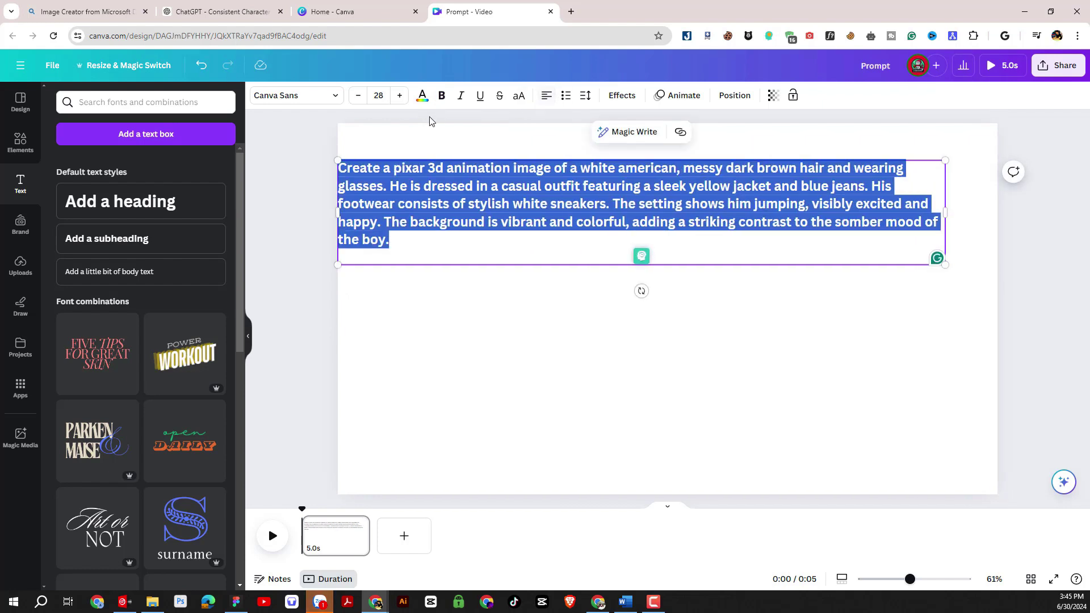
pyautogui.click(472, 309)
pyautogui.moveTo(863, 204); pyautogui.dragTo(884, 204)
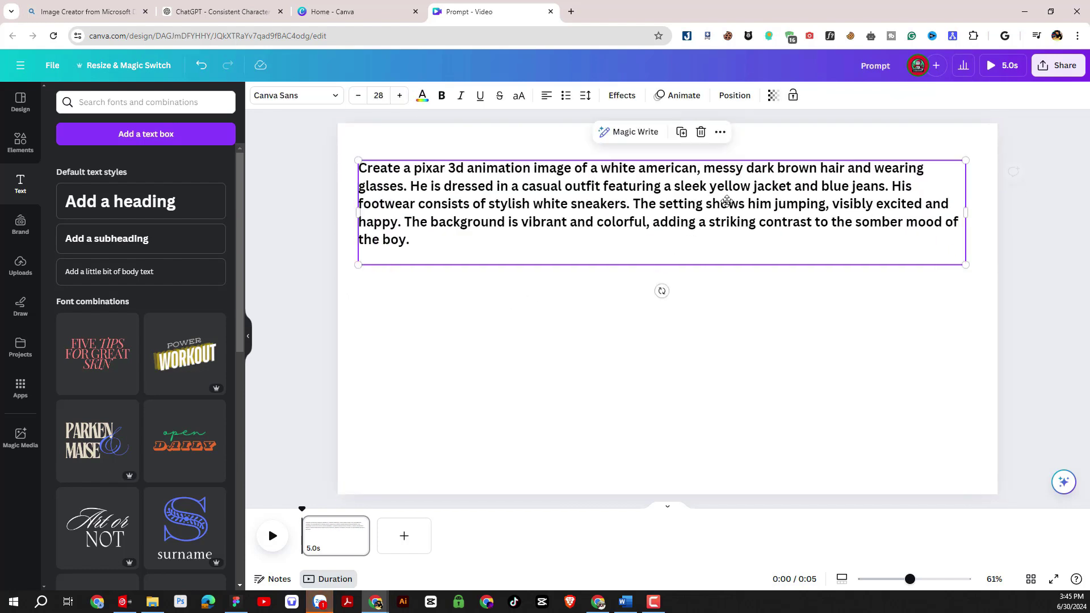
pyautogui.click(314, 142)
pyautogui.click(444, 199)
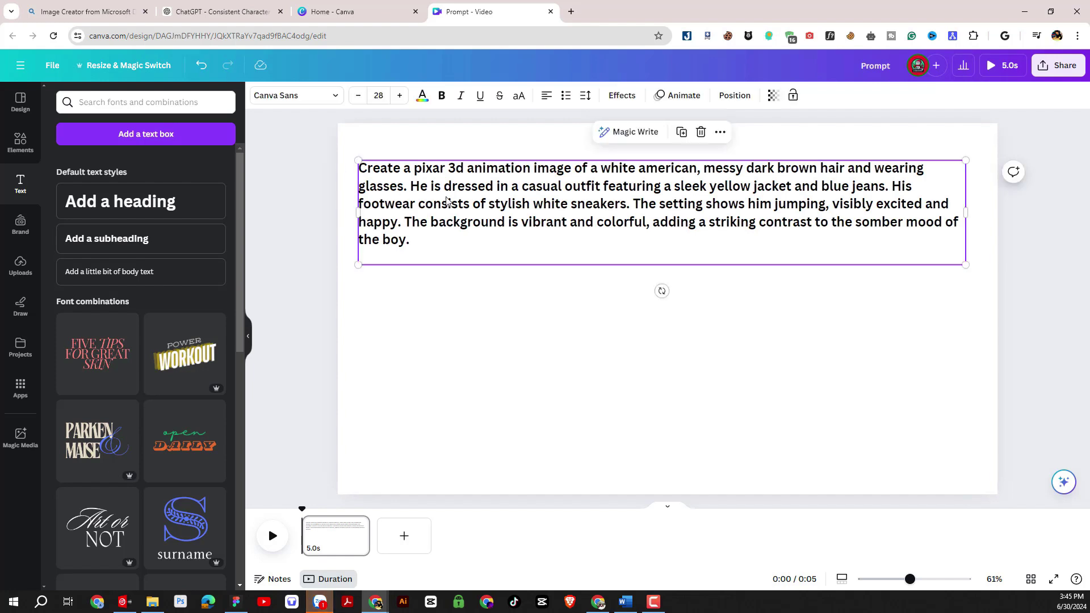
# - Reduce the prompt text's font size to 21
pyautogui.click(378, 96)
pyautogui.click(380, 181)
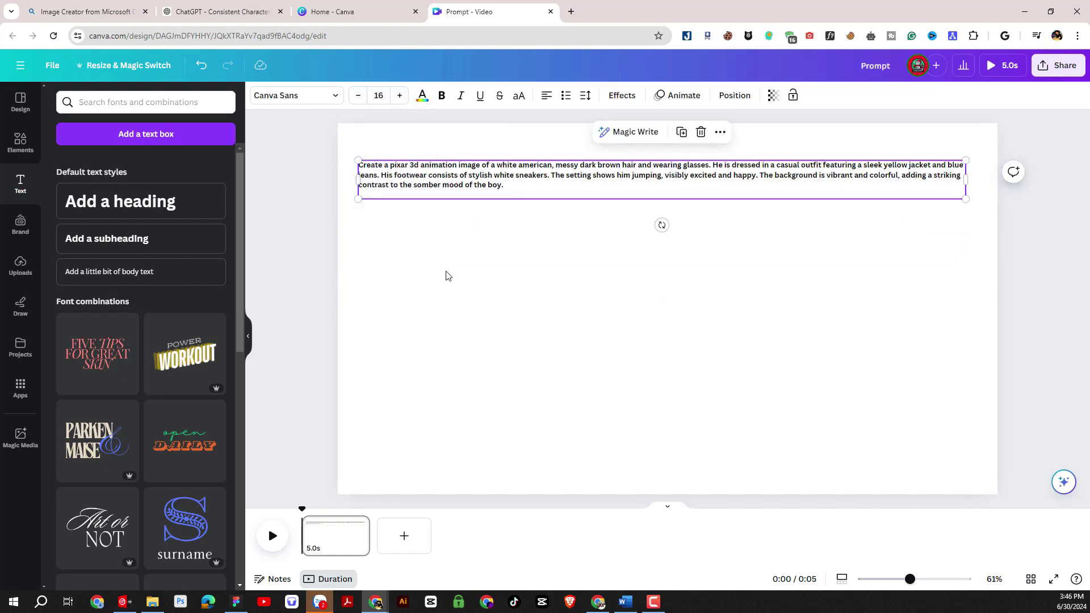
pyautogui.click(378, 96)
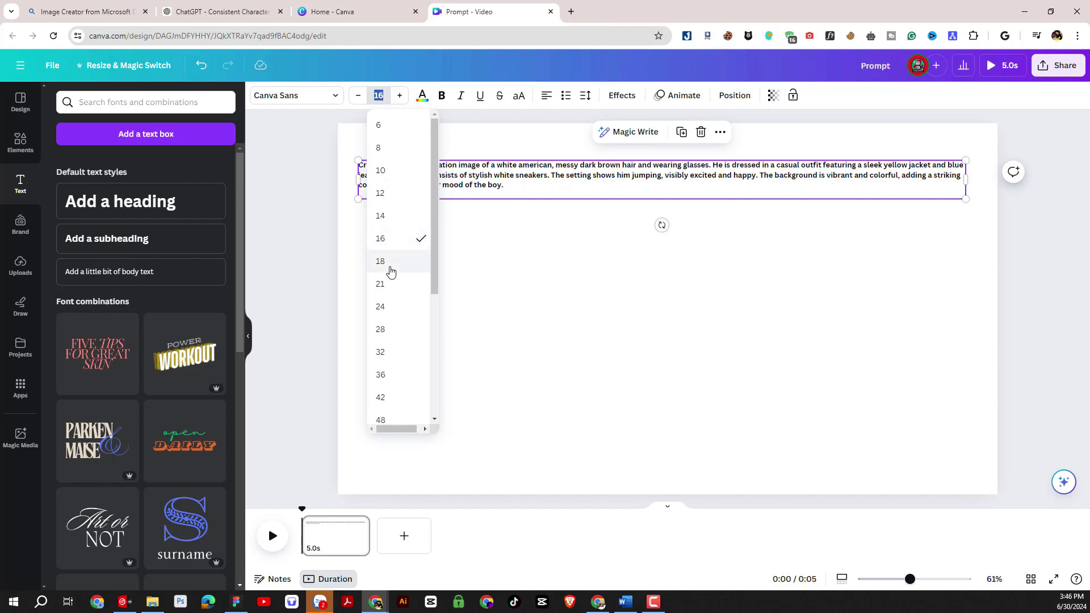
pyautogui.click(380, 284)
pyautogui.click(726, 326)
# - Select and copy the whole prompt text from the text box
pyautogui.click(772, 184)
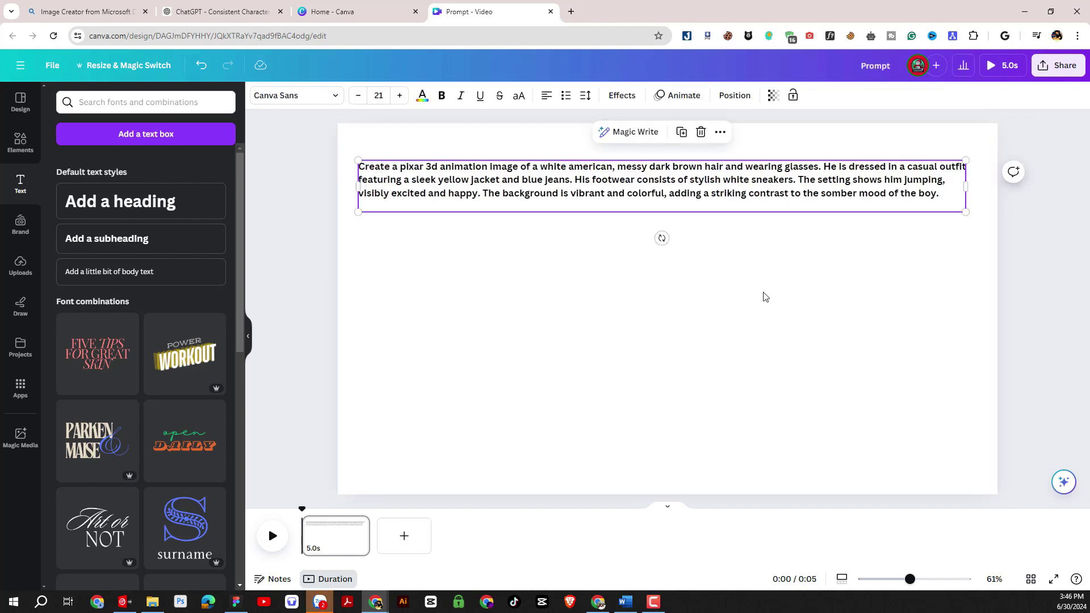
pyautogui.doubleClick(514, 190)
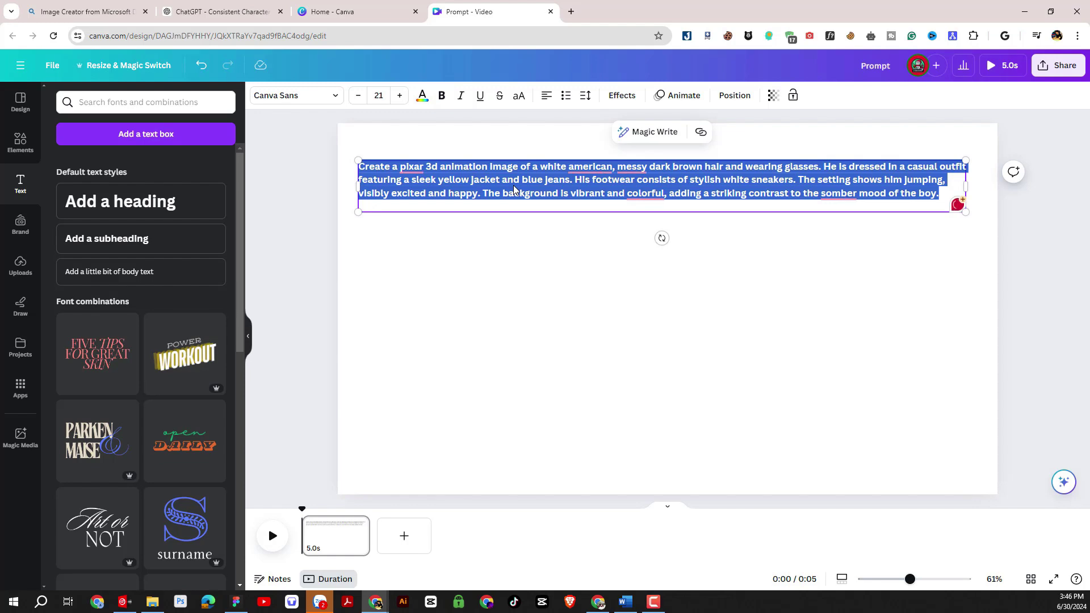
pyautogui.rightClick(517, 188)
pyautogui.click(551, 241)
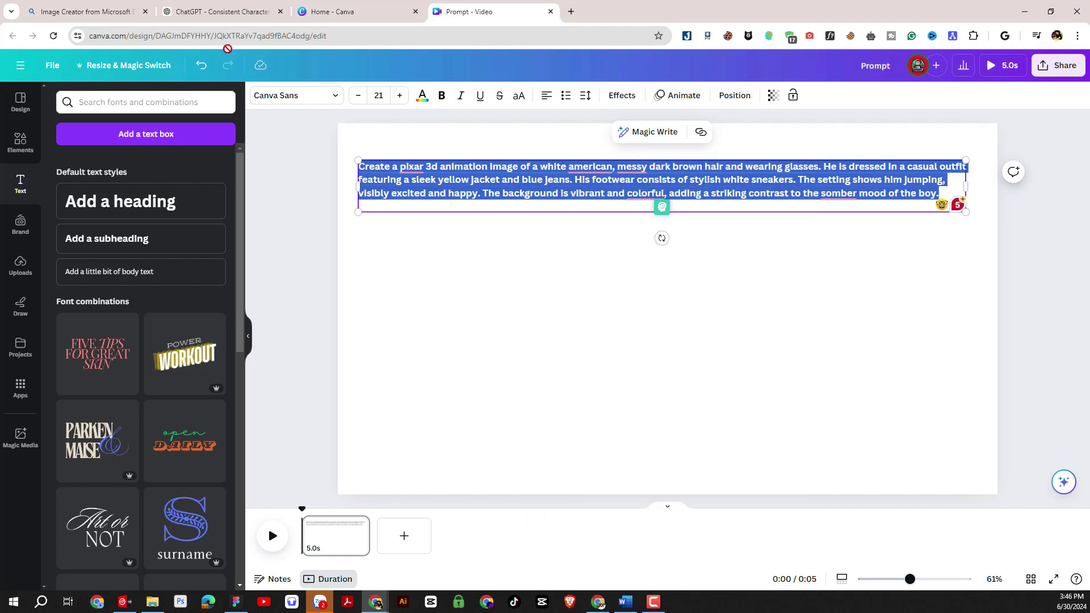
# - Switch to Bing Image Creator, paste the copied prompt as the image description and generate the images
pyautogui.click(94, 10)
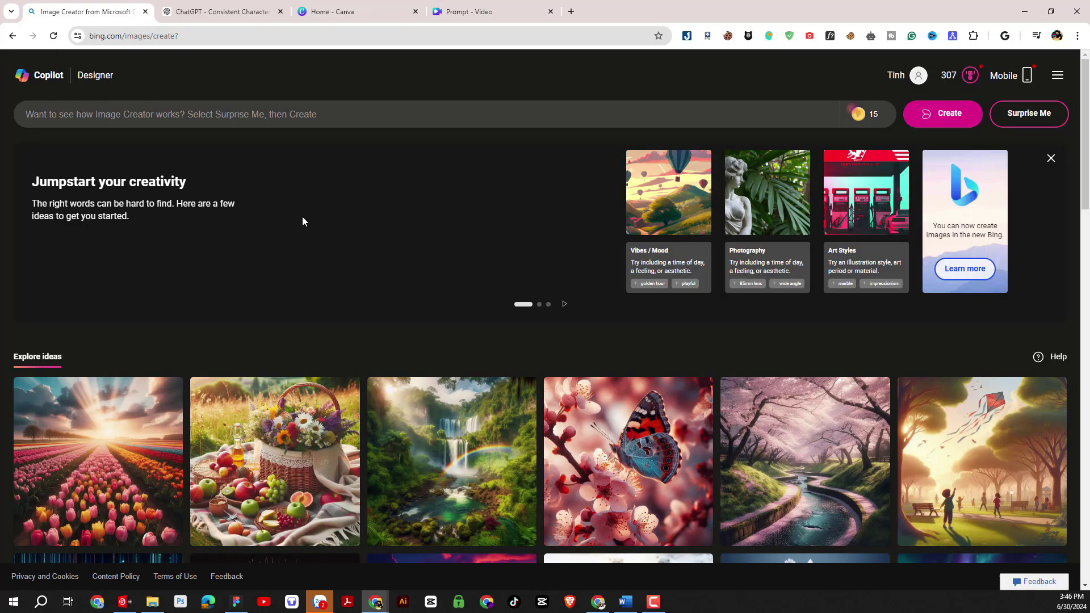
pyautogui.rightClick(225, 110)
pyautogui.click(267, 222)
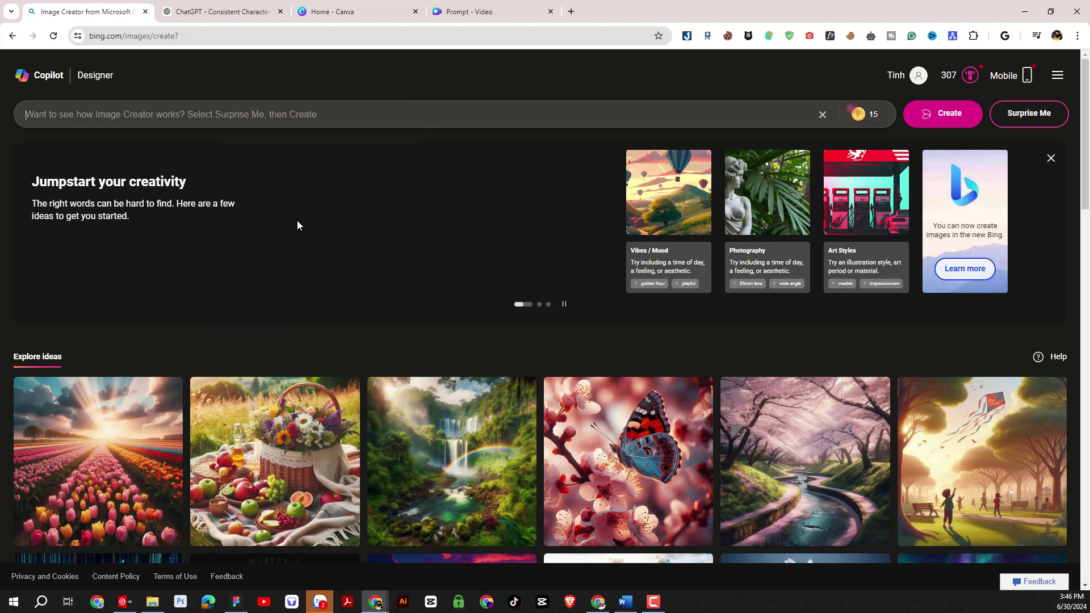
pyautogui.click(941, 121)
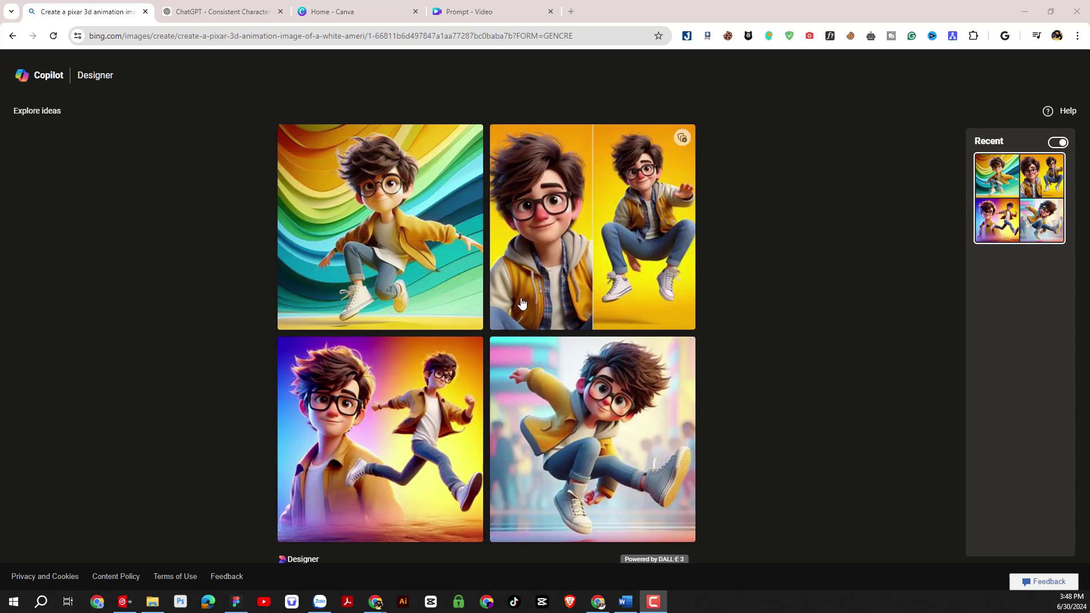
# - Open the first generated image at full size, browse through all four results and return to the first
pyautogui.click(405, 313)
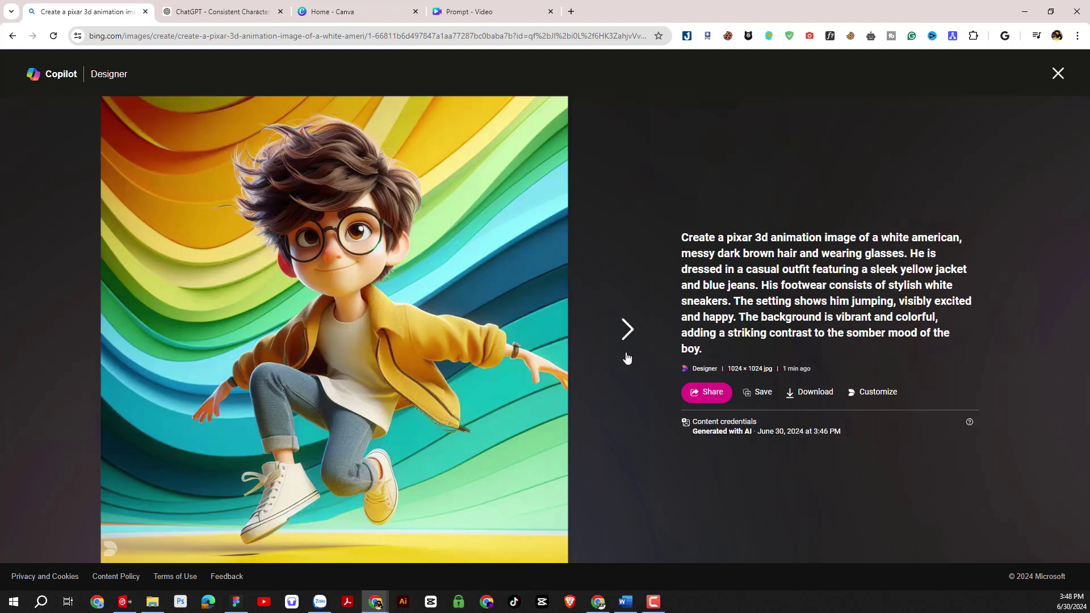
pyautogui.click(628, 336)
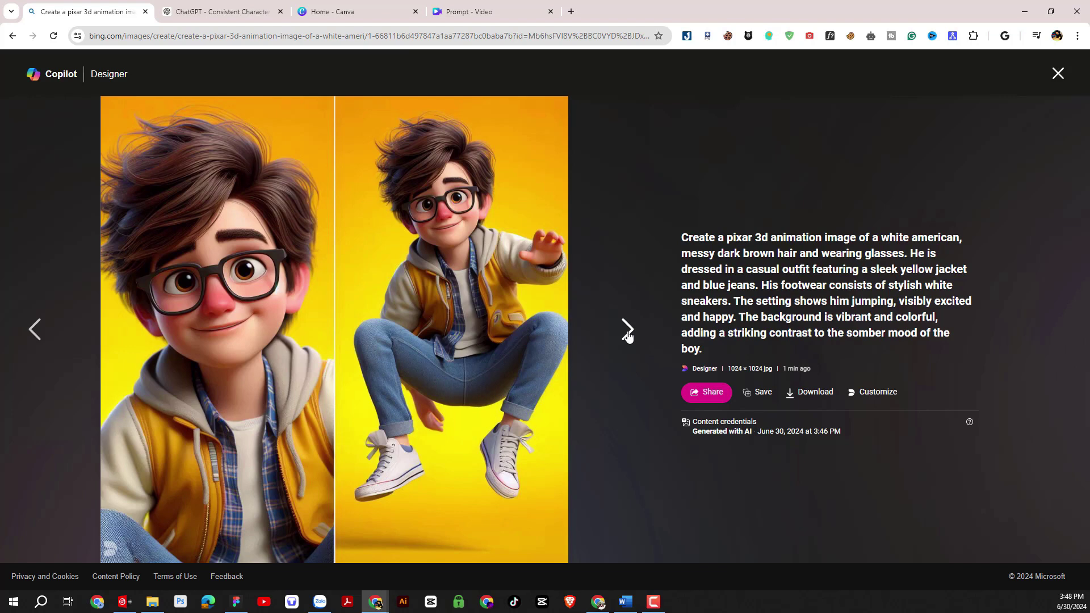
pyautogui.click(628, 336)
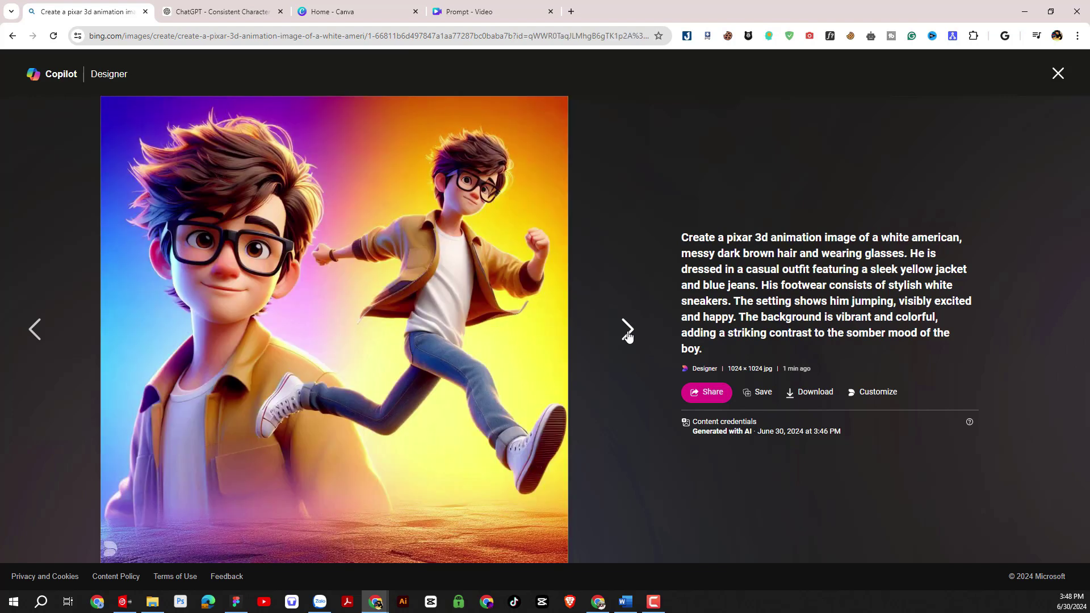
pyautogui.click(628, 336)
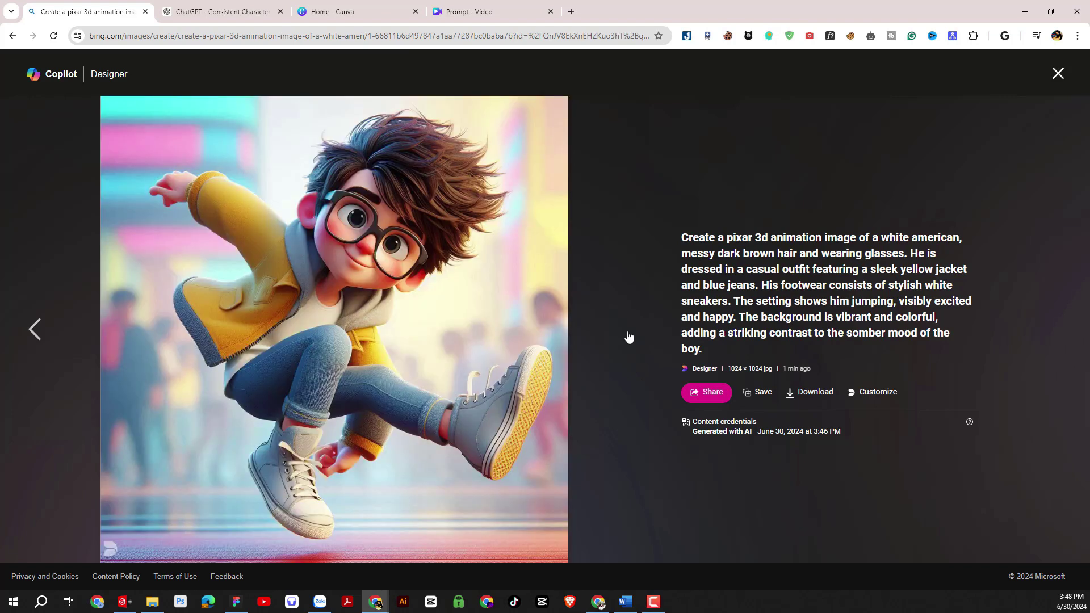
pyautogui.click(40, 336)
pyautogui.click(40, 336)
pyautogui.click(40, 336)
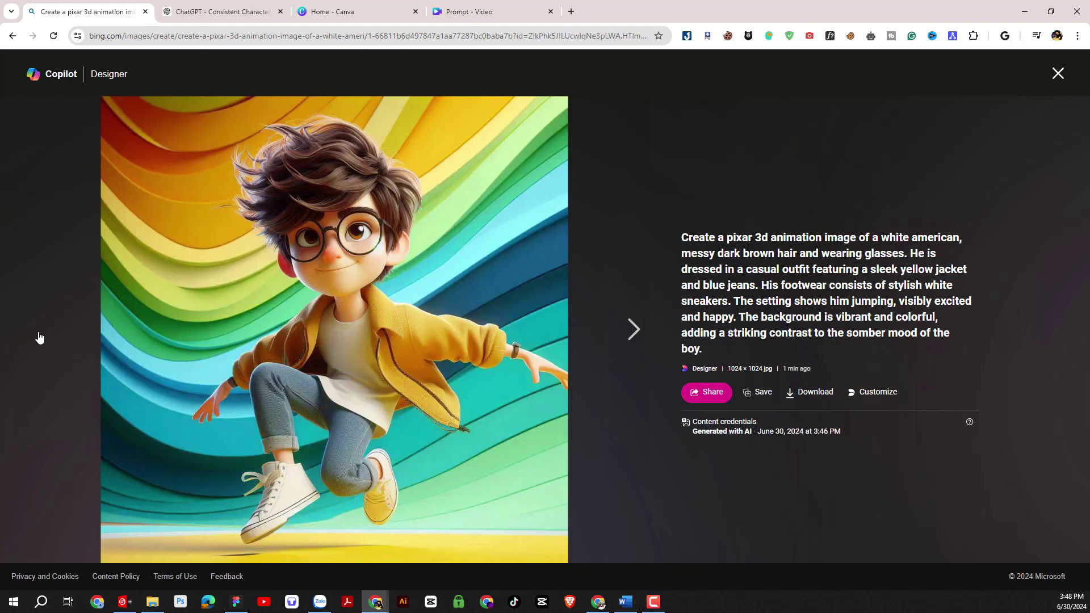
# - Close the full-size image view and switch back to the prompt video design in Canva
pyautogui.click(1058, 73)
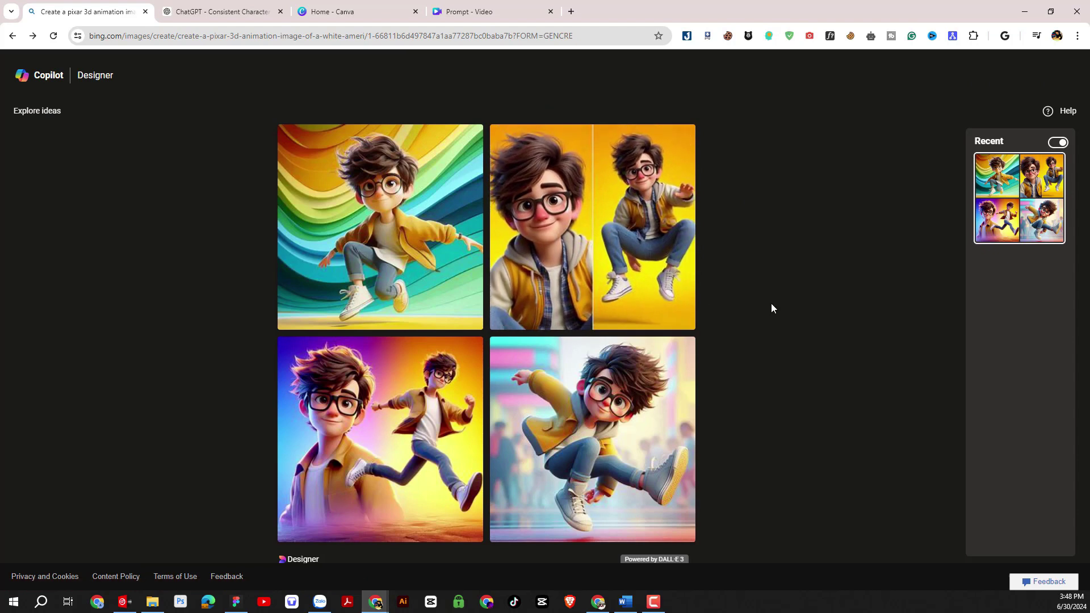
pyautogui.click(469, 12)
pyautogui.click(539, 219)
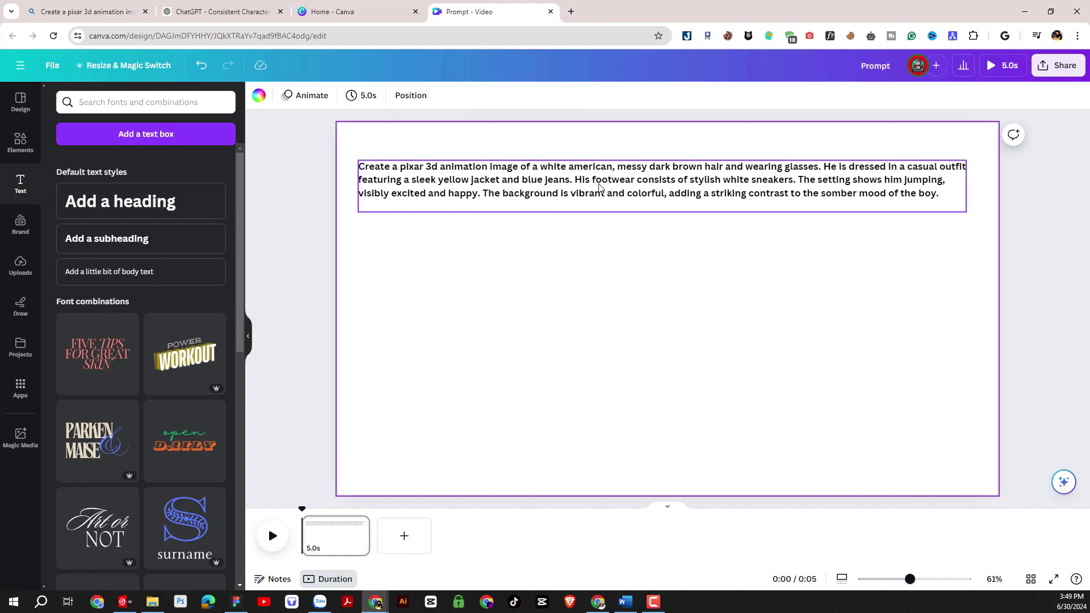
# - Color the word "jumping" in the prompt text red
pyautogui.click(645, 183)
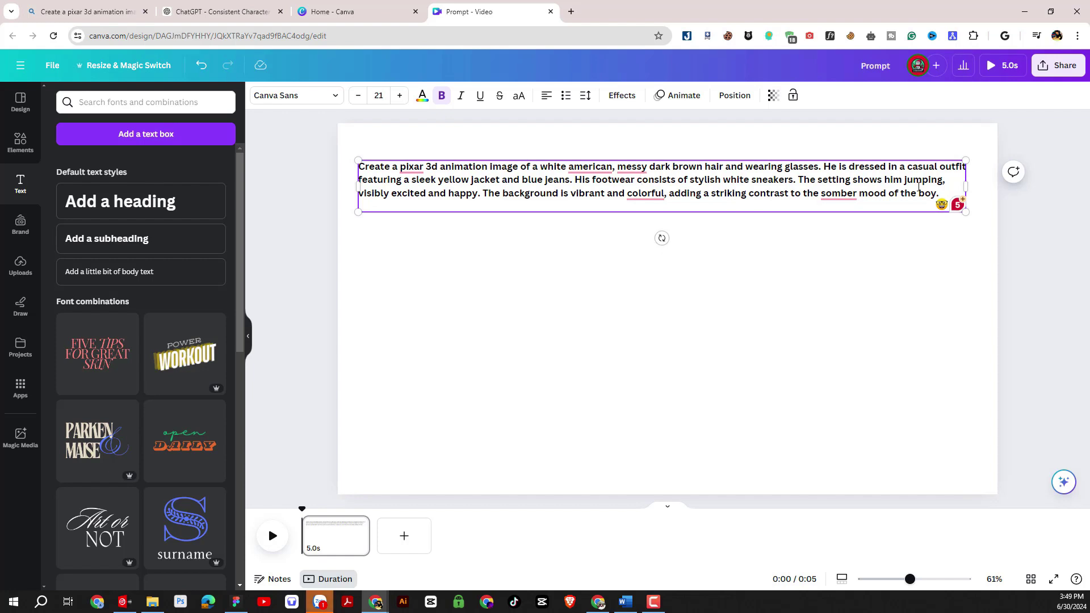
pyautogui.moveTo(905, 180); pyautogui.dragTo(942, 180)
pyautogui.click(422, 98)
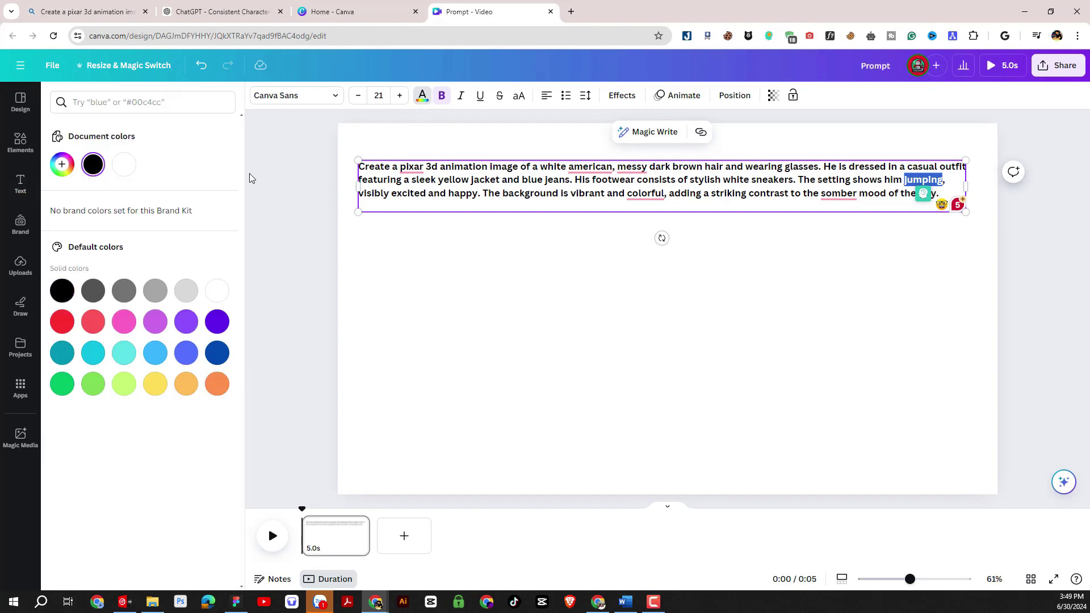
pyautogui.click(88, 325)
pyautogui.click(720, 248)
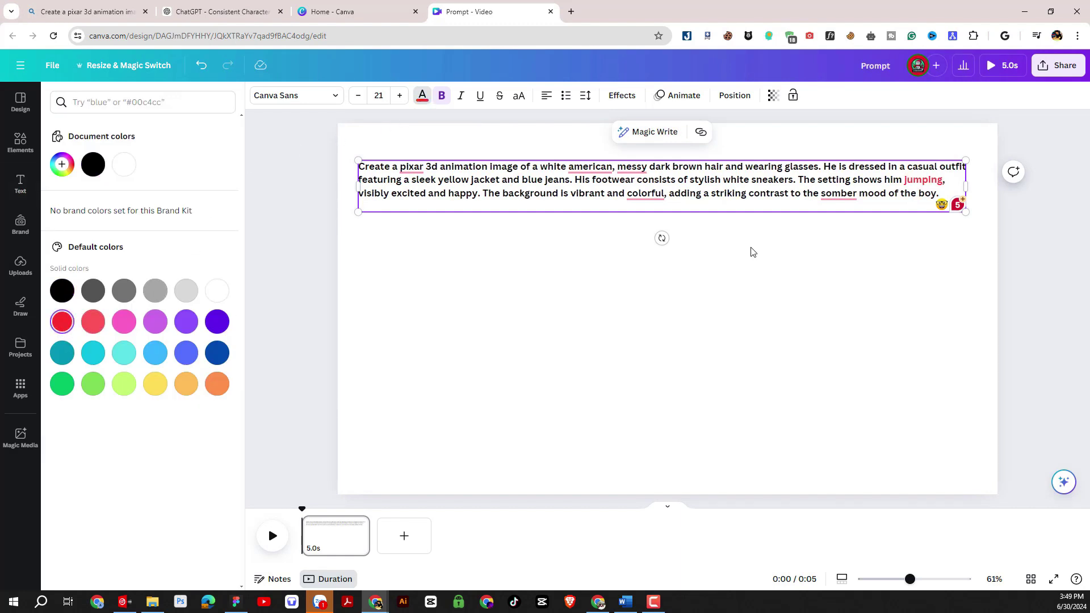
# - Color the phrase "excited and happy" in the prompt text red
pyautogui.click(456, 199)
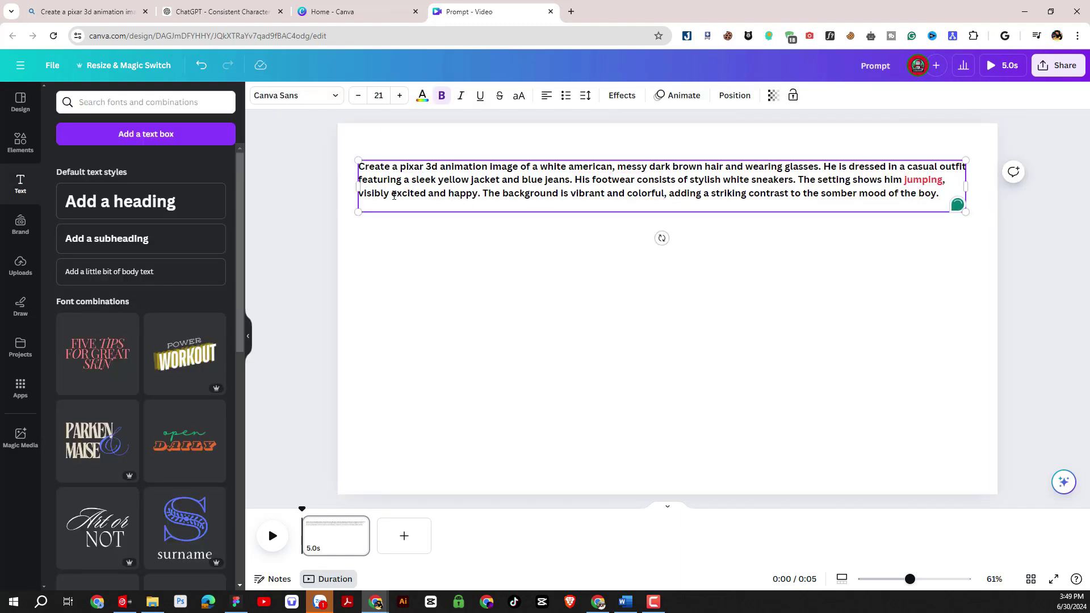
pyautogui.moveTo(391, 195); pyautogui.dragTo(477, 194)
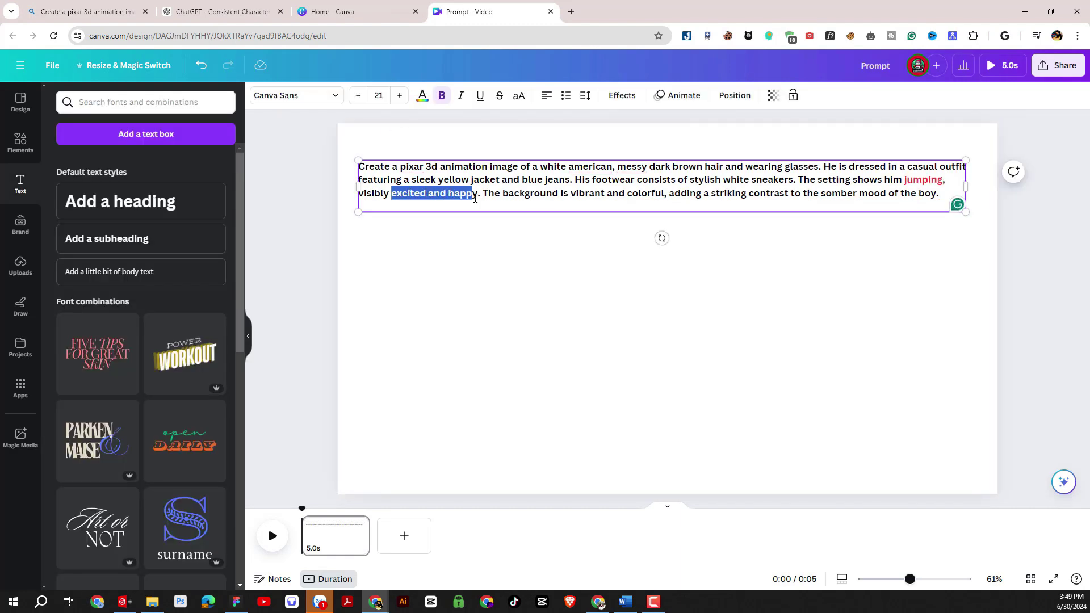
pyautogui.click(423, 97)
pyautogui.click(55, 320)
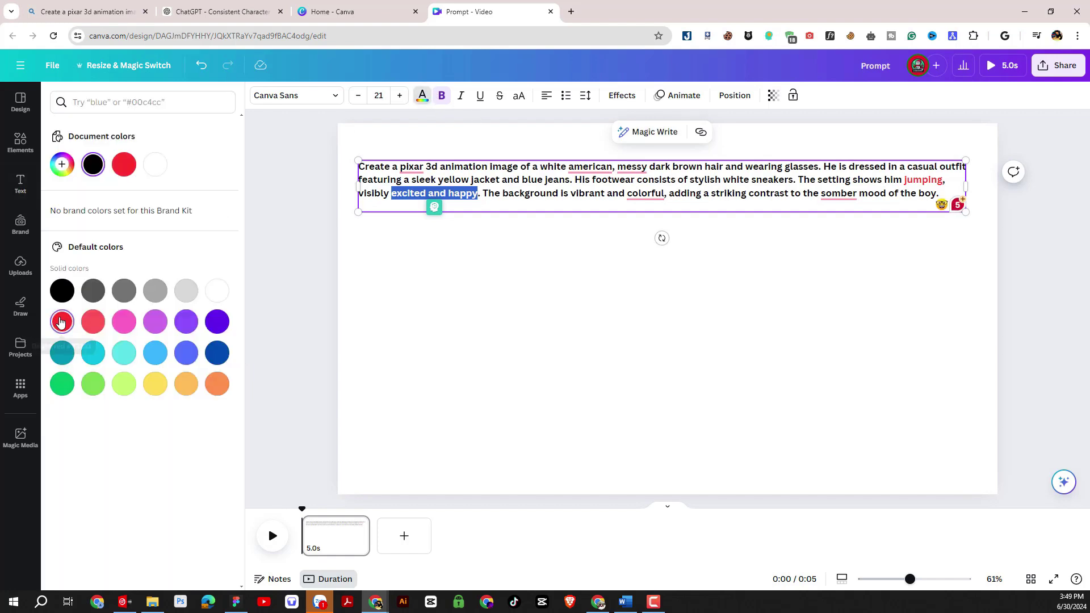
pyautogui.click(388, 278)
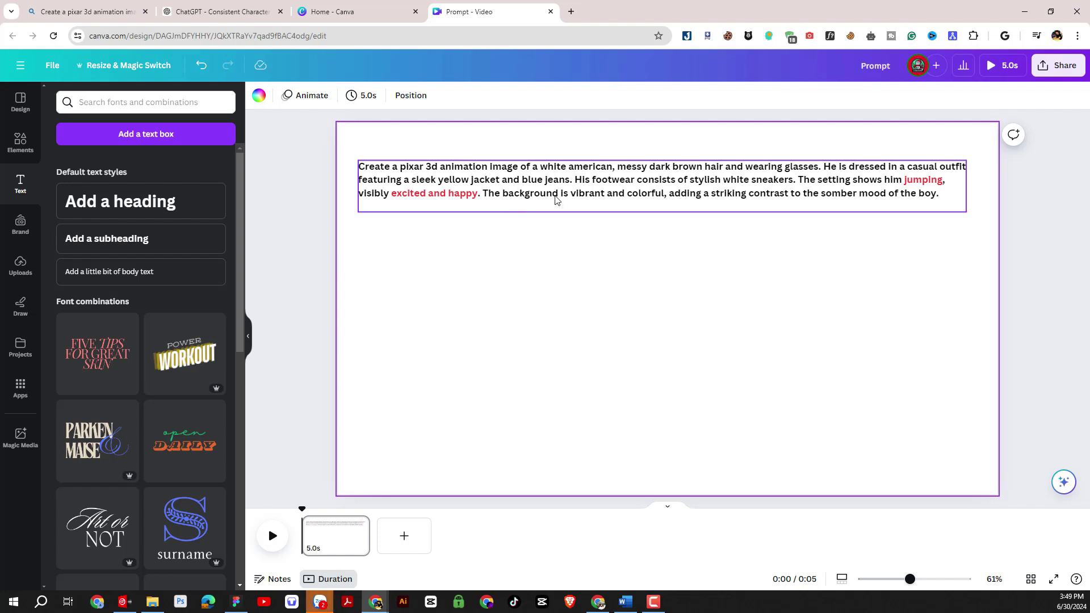
# - Duplicate the prompt text box and place the copy directly below the original, aligned with it
pyautogui.click(577, 179)
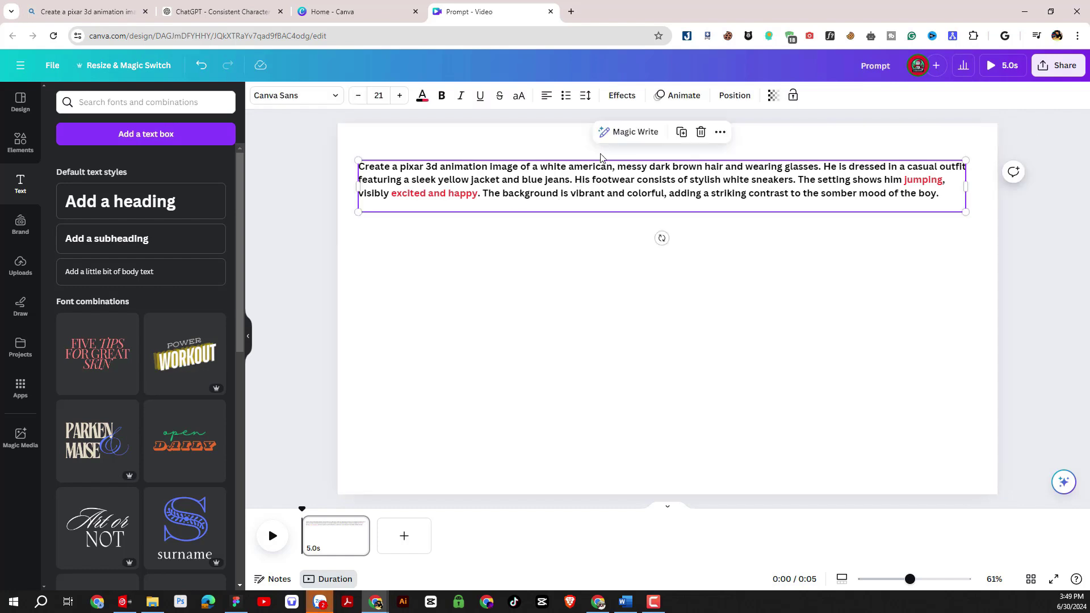
pyautogui.click(686, 137)
pyautogui.moveTo(606, 188); pyautogui.dragTo(600, 235)
pyautogui.click(603, 291)
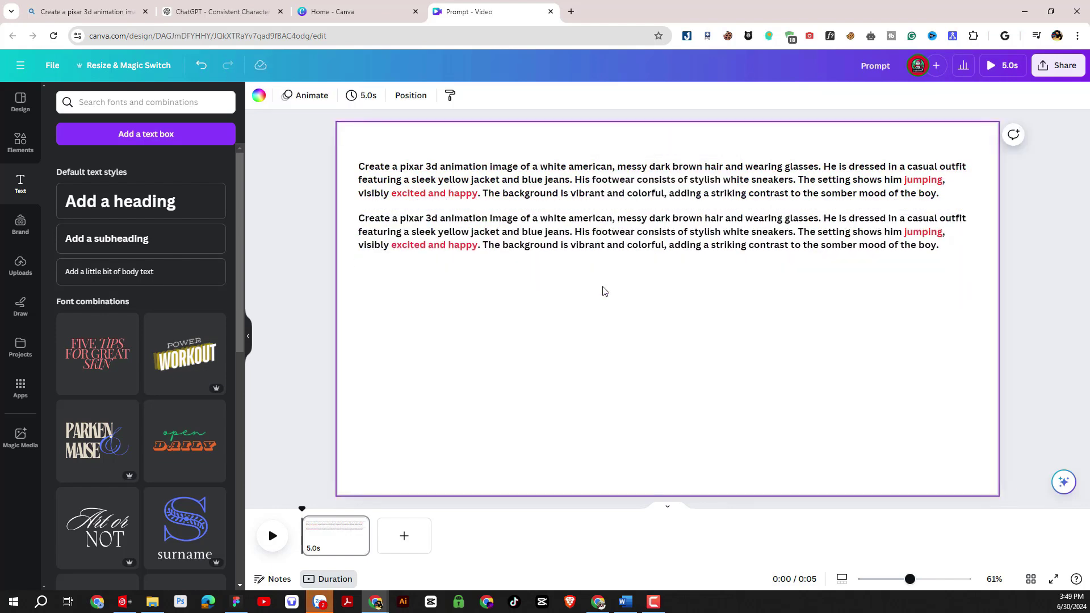
# - Add a two-line subheading: "Jumping= running/ skating/ sitting on the floor", "excited and happy = angry and upset / excited/ crying, with tears on his chin/laughing out loud"
pyautogui.hotkey('alt', 'Tab')
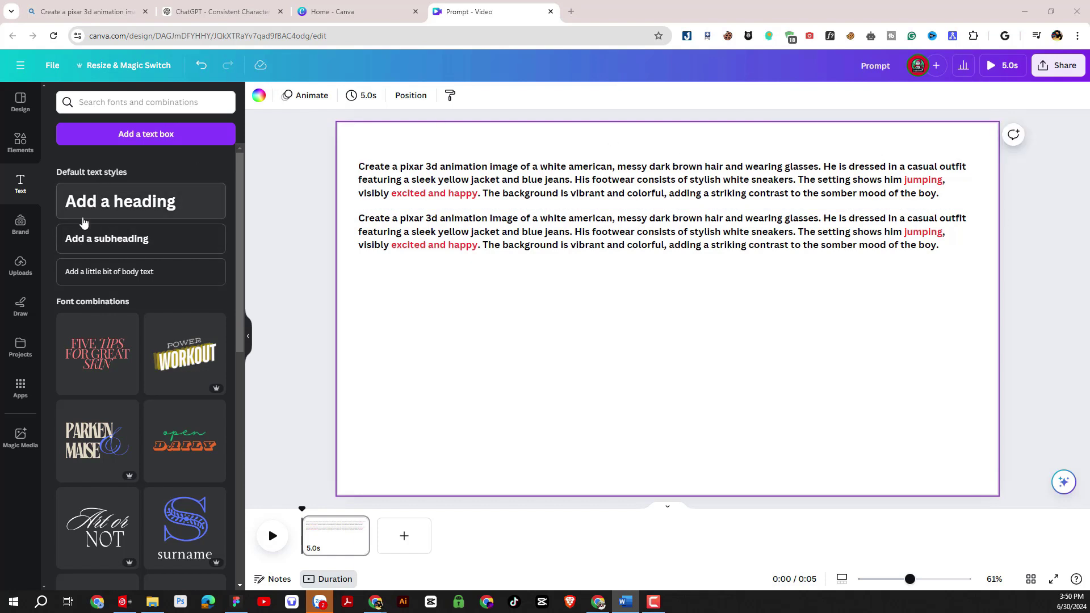
pyautogui.click(105, 241)
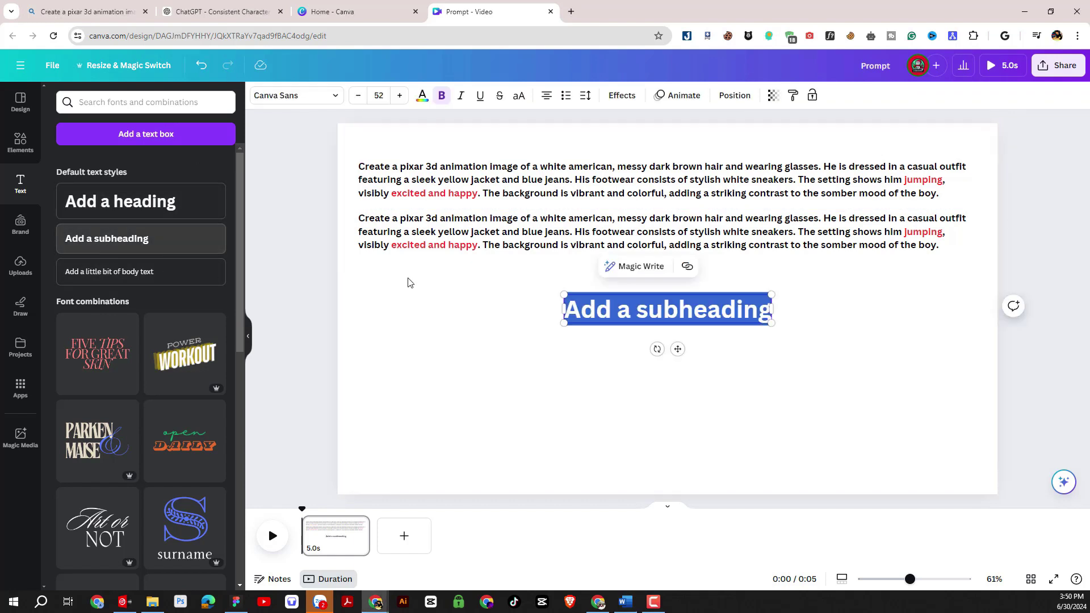
pyautogui.write('Jumping= running/ skating/ sitting on the floor excited and happy = angry and upset / excited/ crying, with tears on his chin/laughing out loud')
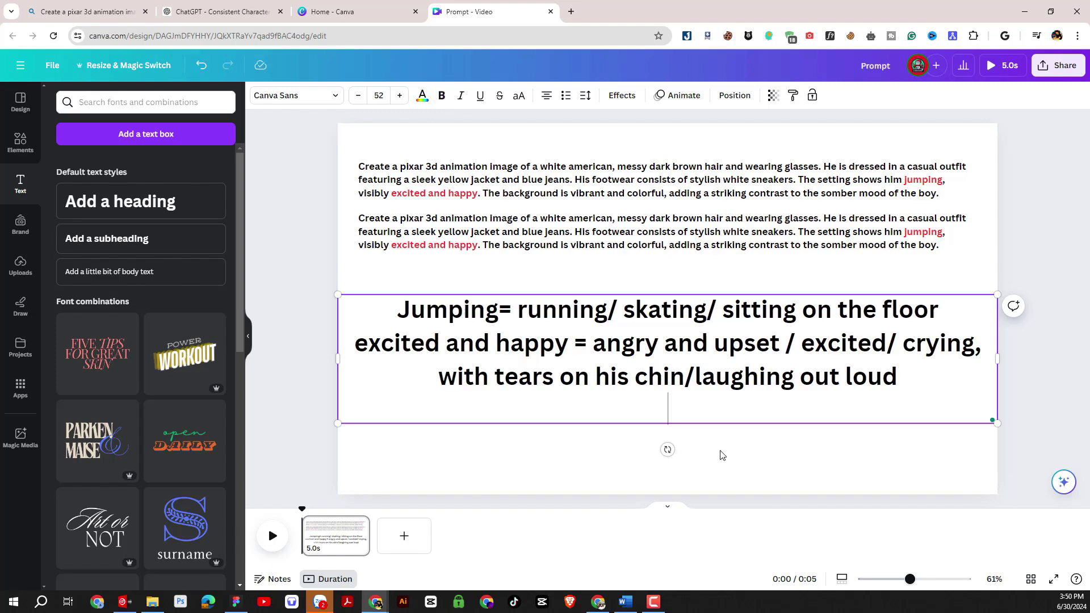
# - Set the word-alternatives text to font size 30 and align it left
pyautogui.hotkey('ctrl', 'a')
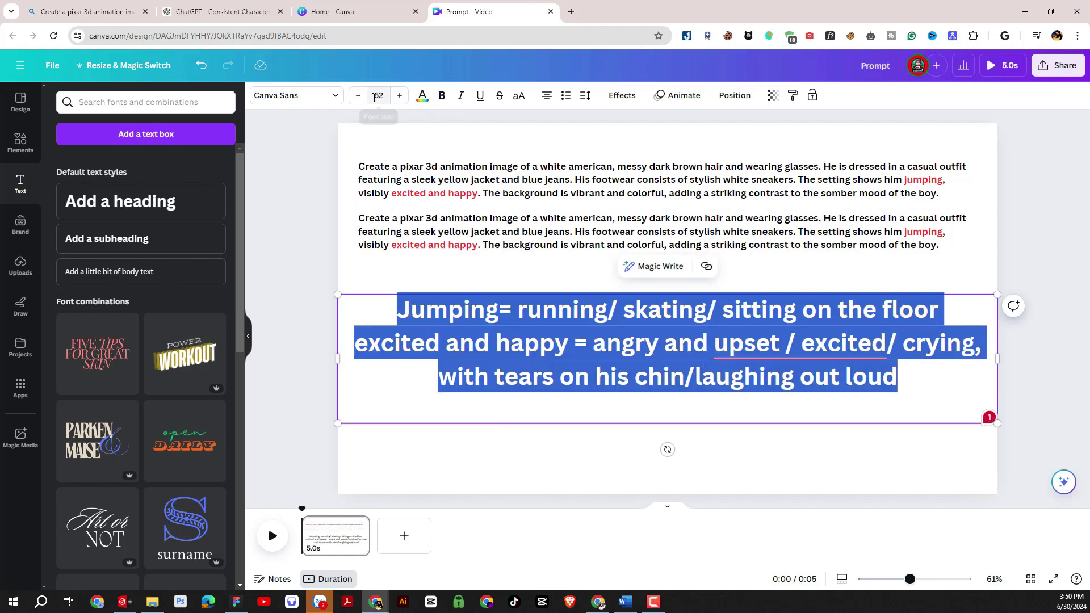
pyautogui.click(375, 97)
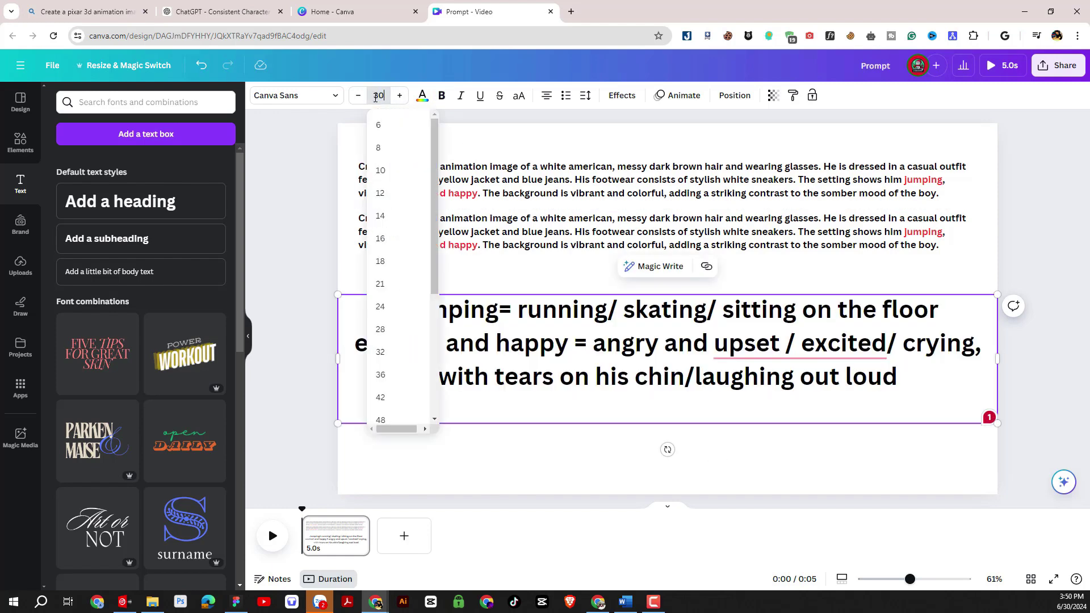
pyautogui.press('Return')
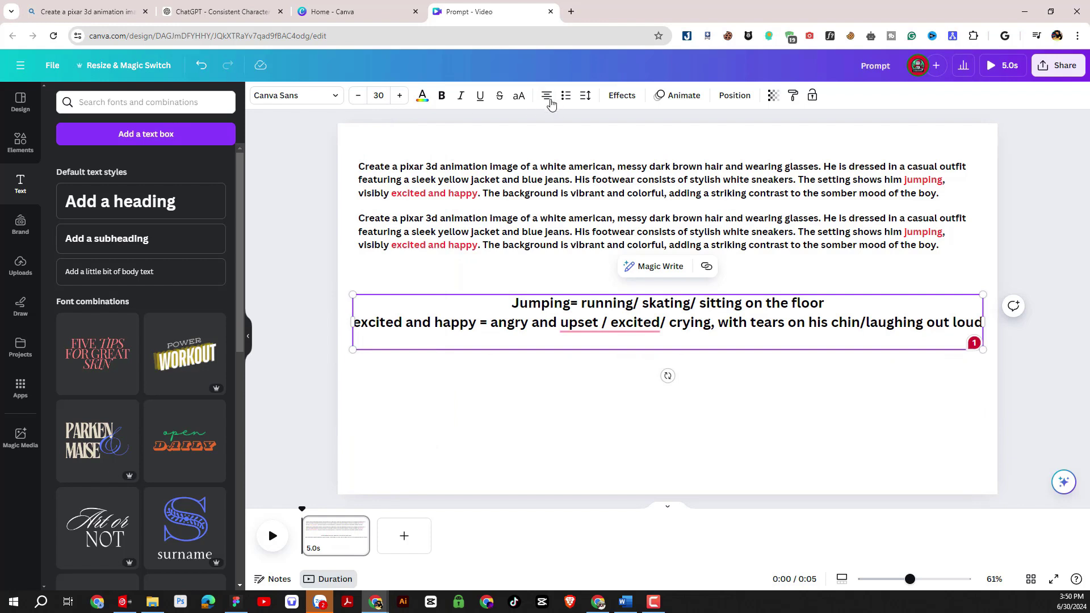
pyautogui.click(570, 380)
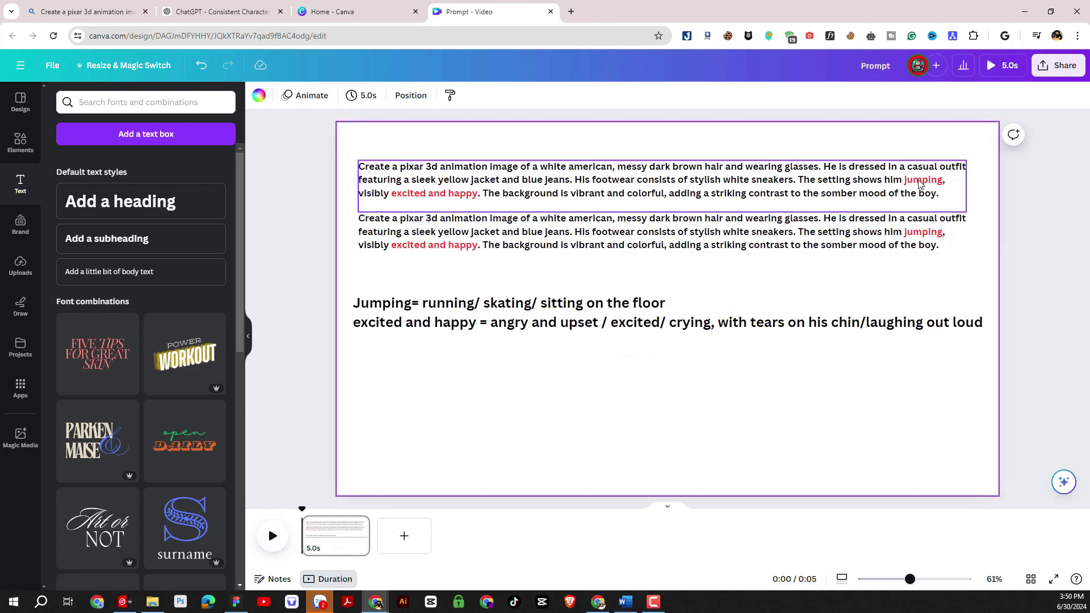
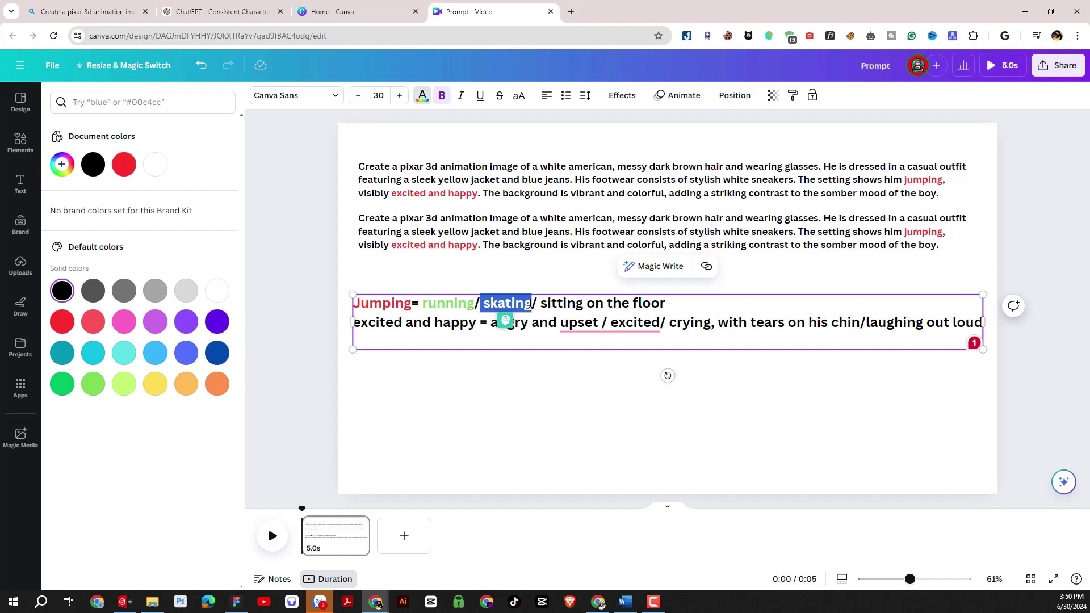
# - In the first line of alternatives, color "skating" pink and "sitting on the floor" periwinkle blue
pyautogui.click(124, 321)
pyautogui.click(575, 303)
pyautogui.moveTo(549, 304); pyautogui.dragTo(665, 303)
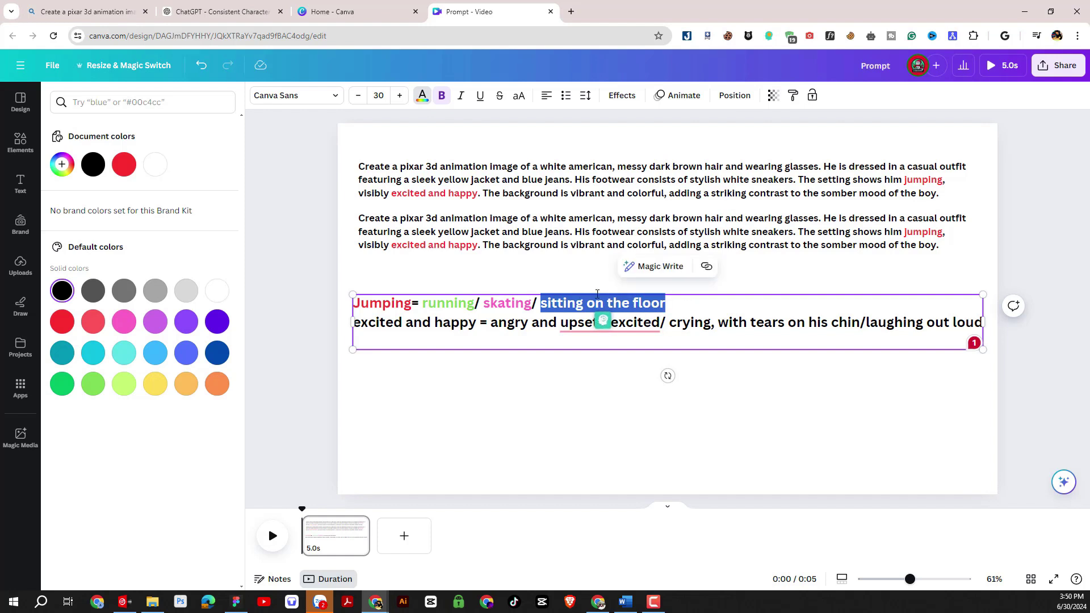
pyautogui.click(195, 353)
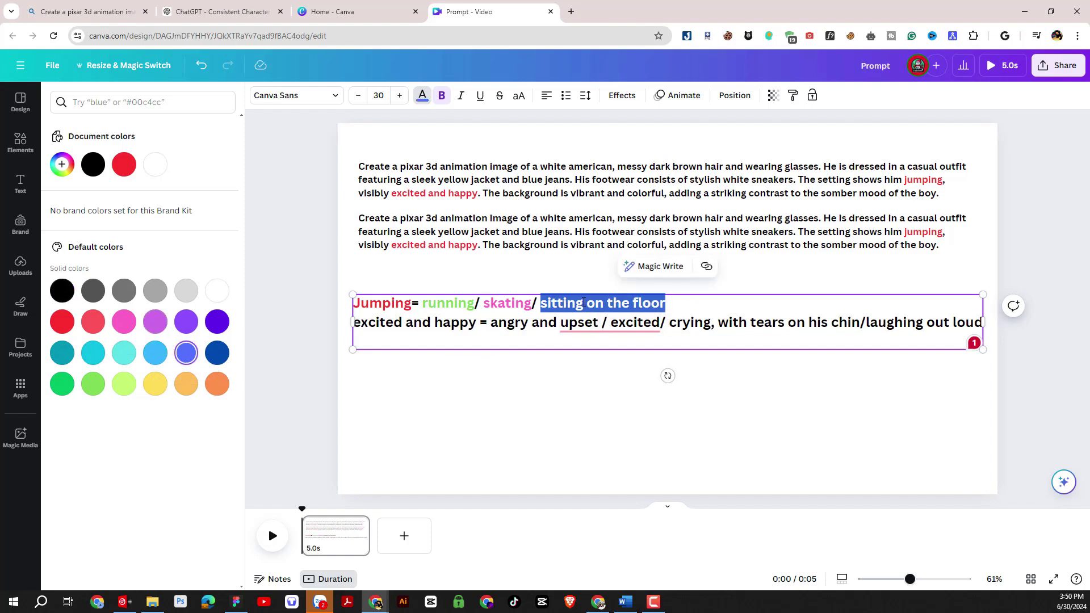
# - In the second line of alternatives, color "excited and happy" red and "angry and upset" light green
pyautogui.click(460, 323)
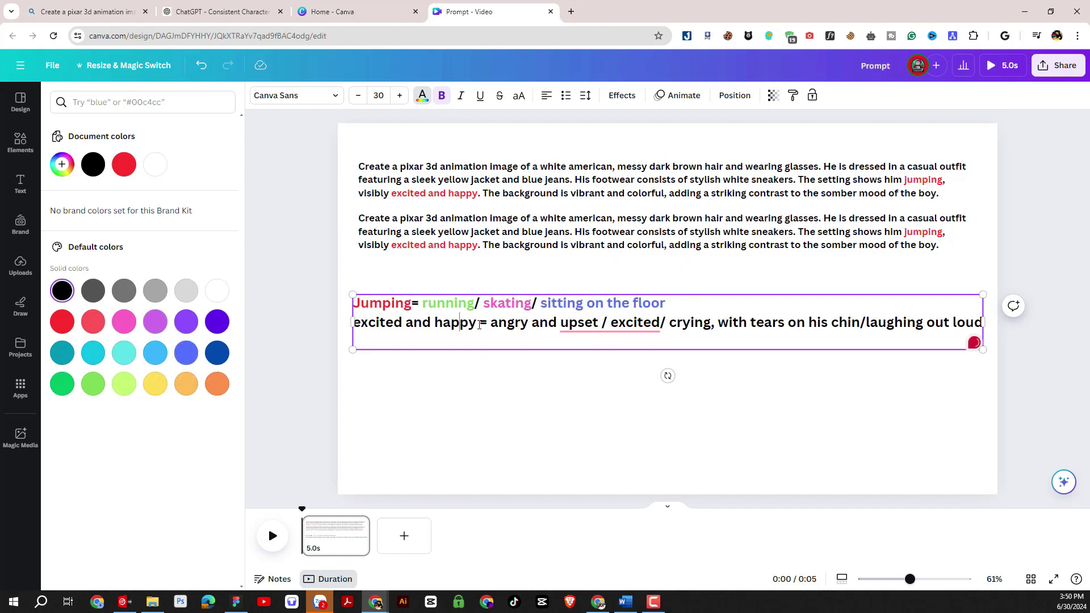
pyautogui.moveTo(479, 322); pyautogui.dragTo(353, 322)
pyautogui.click(124, 164)
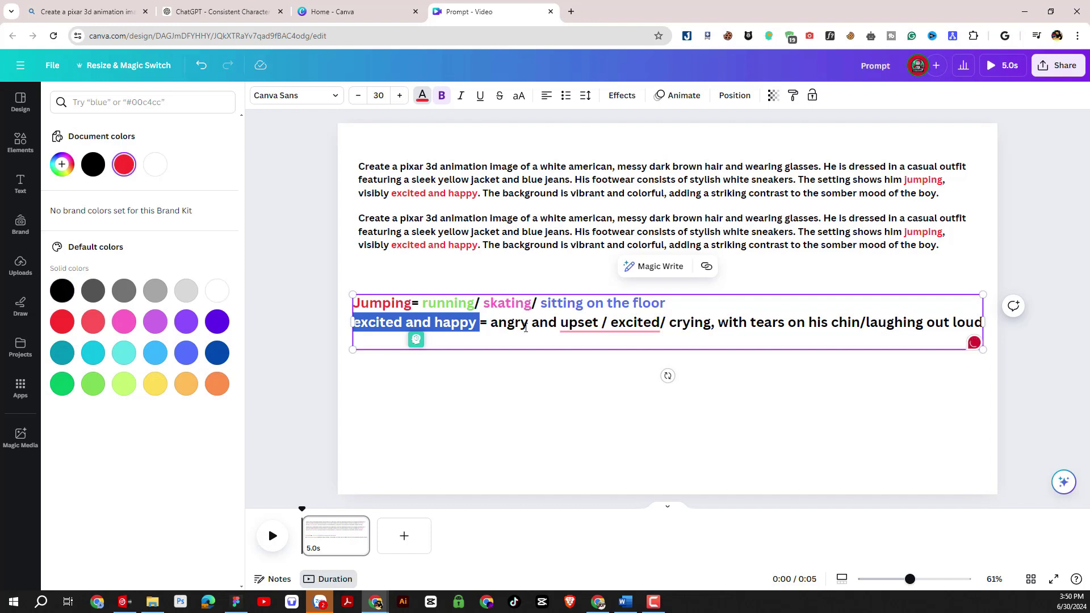
pyautogui.click(527, 323)
pyautogui.moveTo(491, 323); pyautogui.dragTo(598, 323)
pyautogui.click(93, 383)
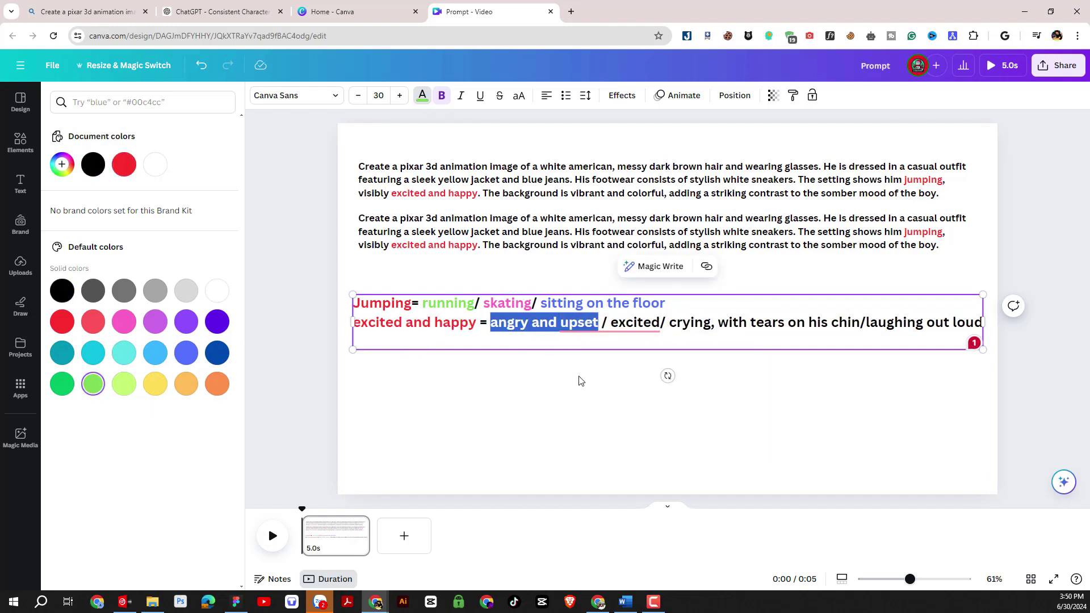
# - In the second line, color the alternative "excited" pink and "crying, with tears on his chin/laughing out loud" periwinkle blue
pyautogui.click(652, 322)
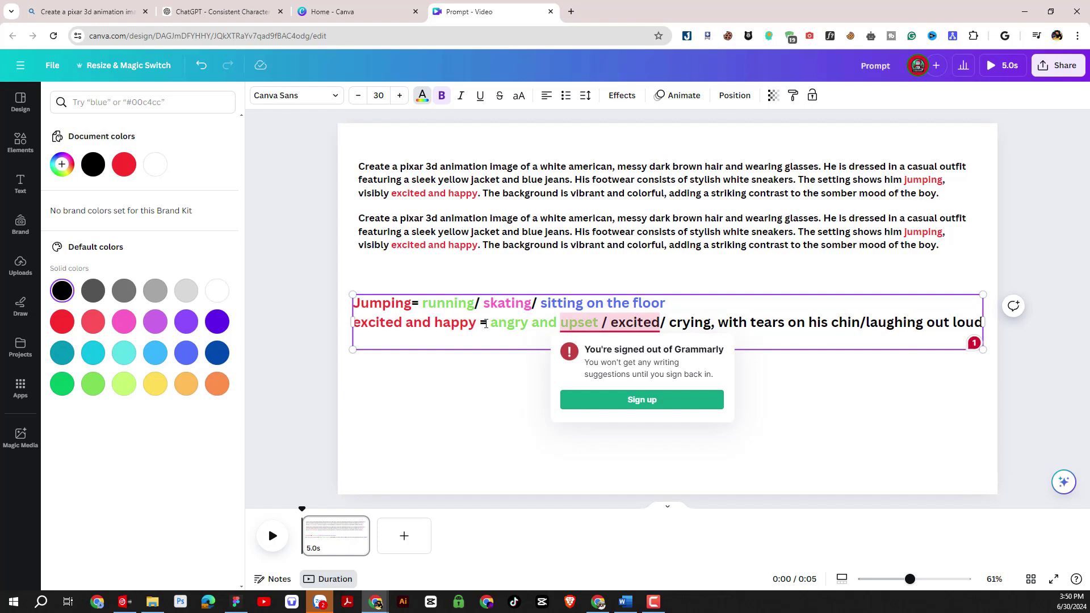
pyautogui.moveTo(611, 323); pyautogui.dragTo(651, 321)
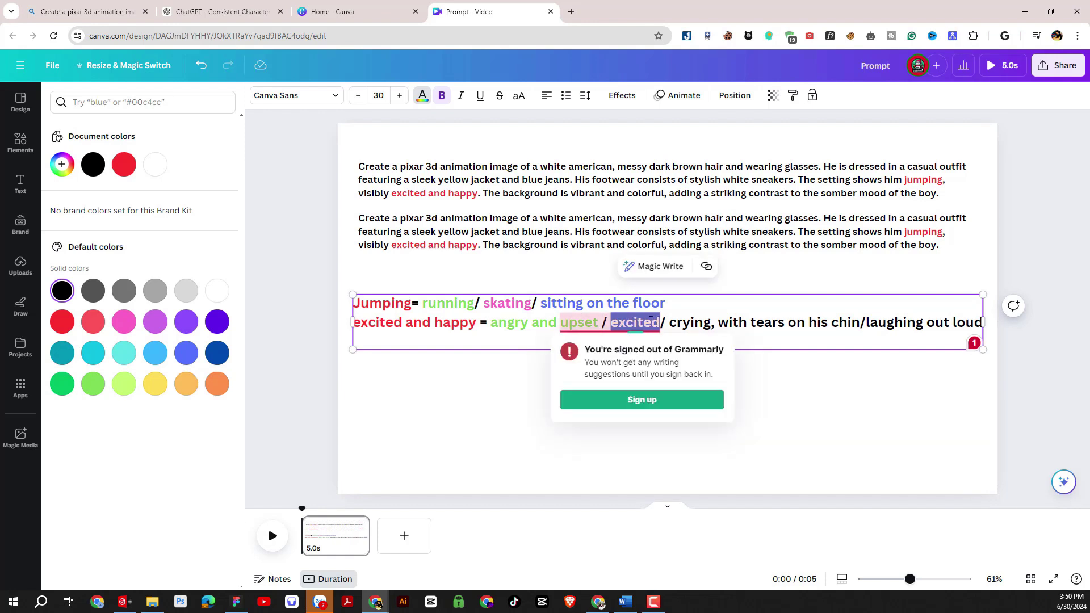
pyautogui.click(123, 321)
pyautogui.click(703, 323)
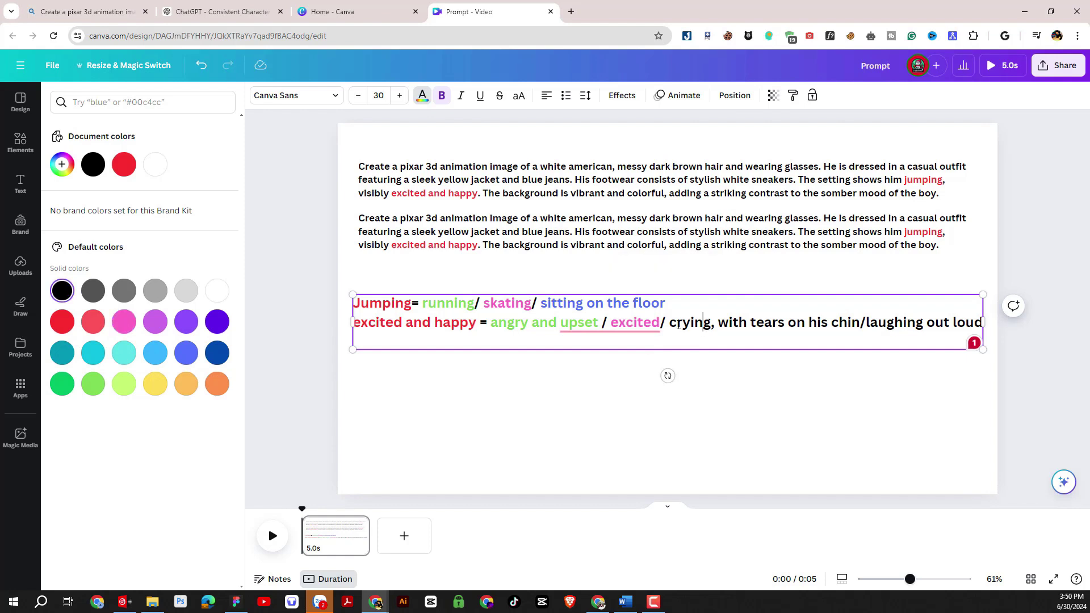
pyautogui.moveTo(673, 325); pyautogui.dragTo(982, 325)
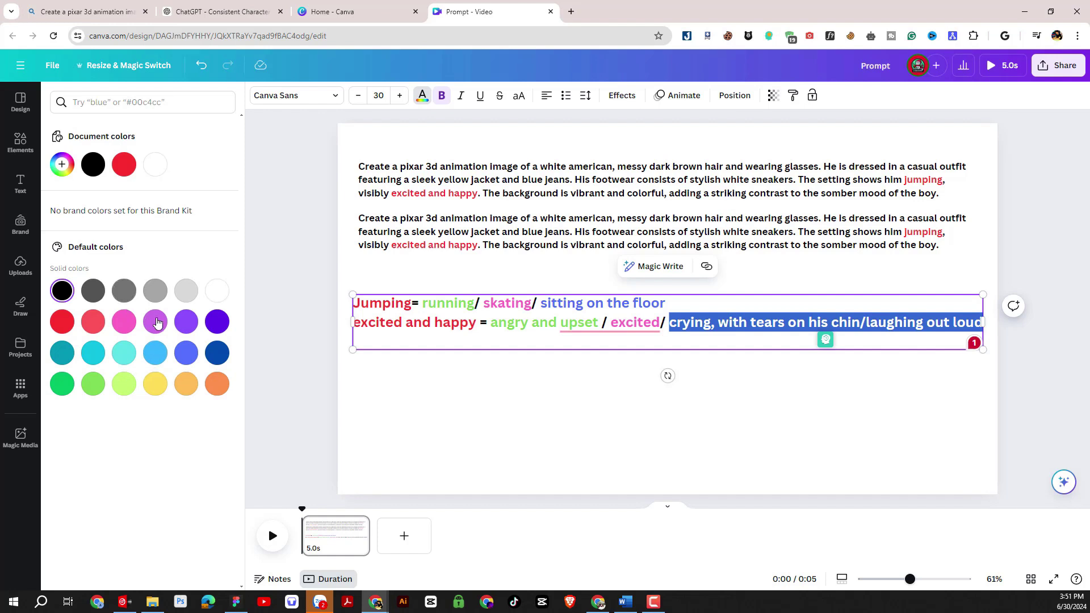
pyautogui.click(180, 353)
pyautogui.click(529, 411)
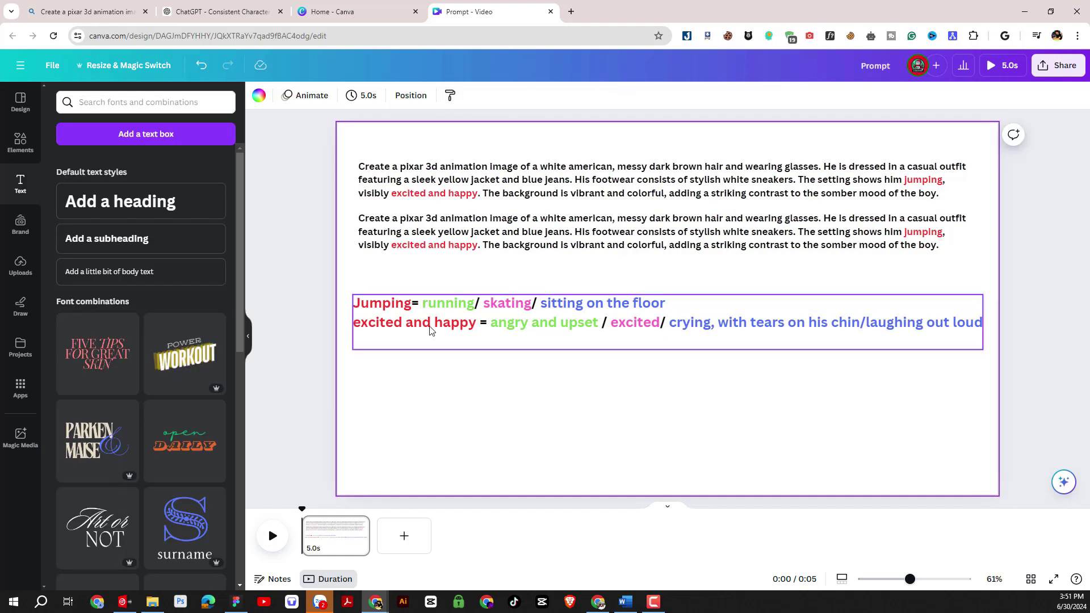
pyautogui.click(396, 306)
pyautogui.click(396, 307)
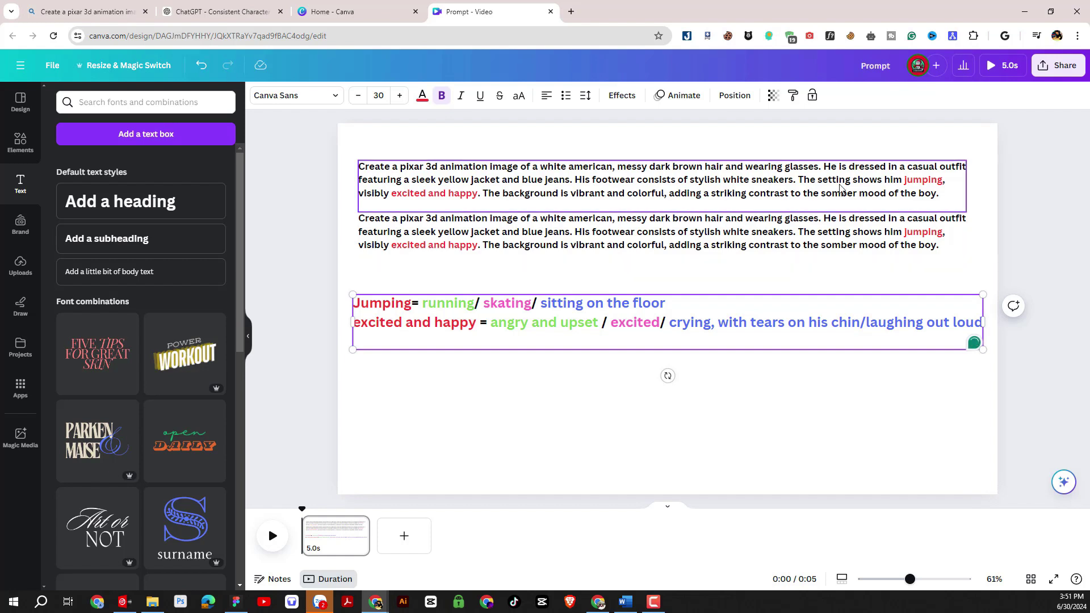
pyautogui.click(912, 183)
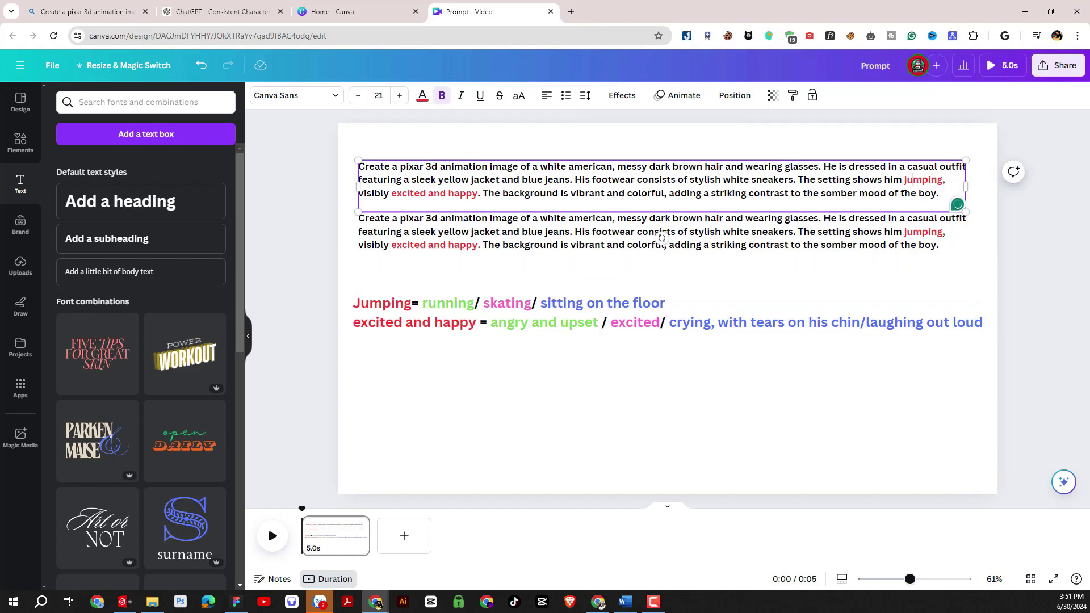
pyautogui.moveTo(905, 182); pyautogui.dragTo(945, 183)
pyautogui.click(462, 313)
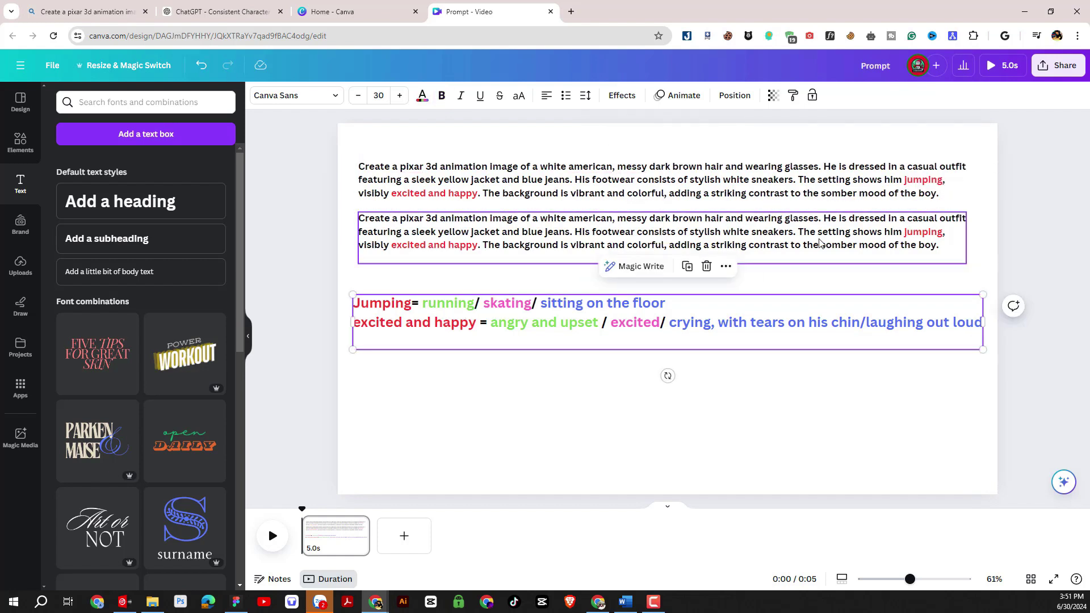
# - Replace the word "jumping" with "running" in the duplicated prompt below the original
pyautogui.doubleClick(927, 232)
pyautogui.moveTo(904, 233); pyautogui.dragTo(944, 231)
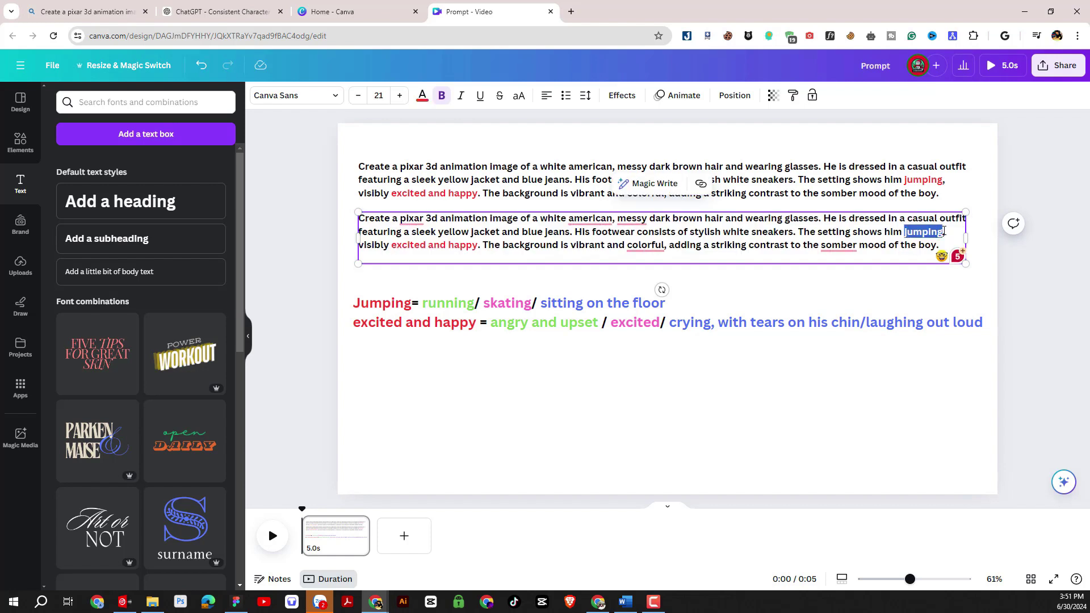
pyautogui.write('runni')
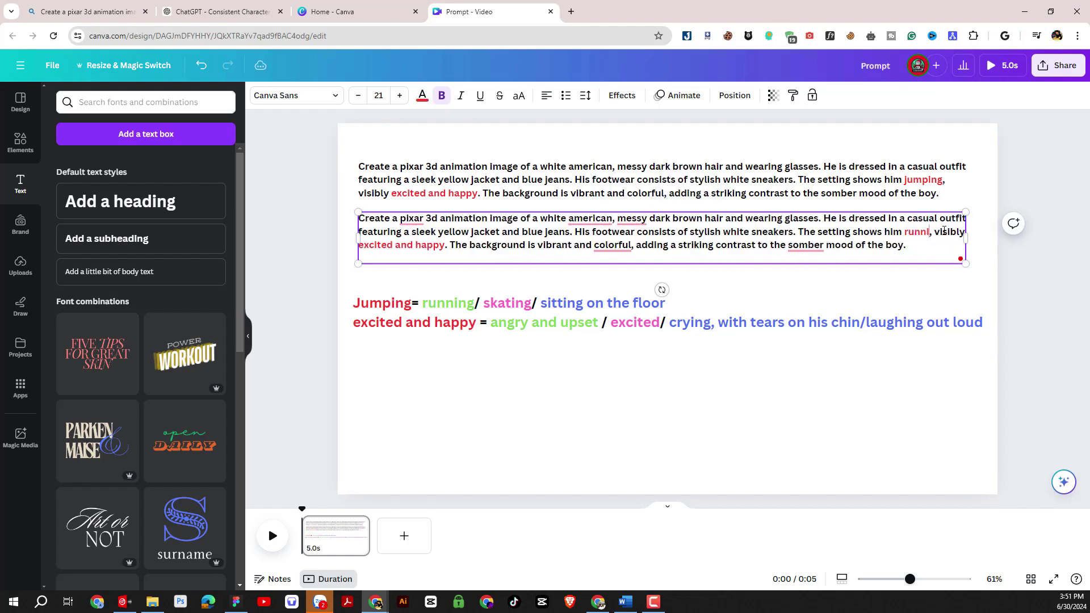
pyautogui.write('ng')
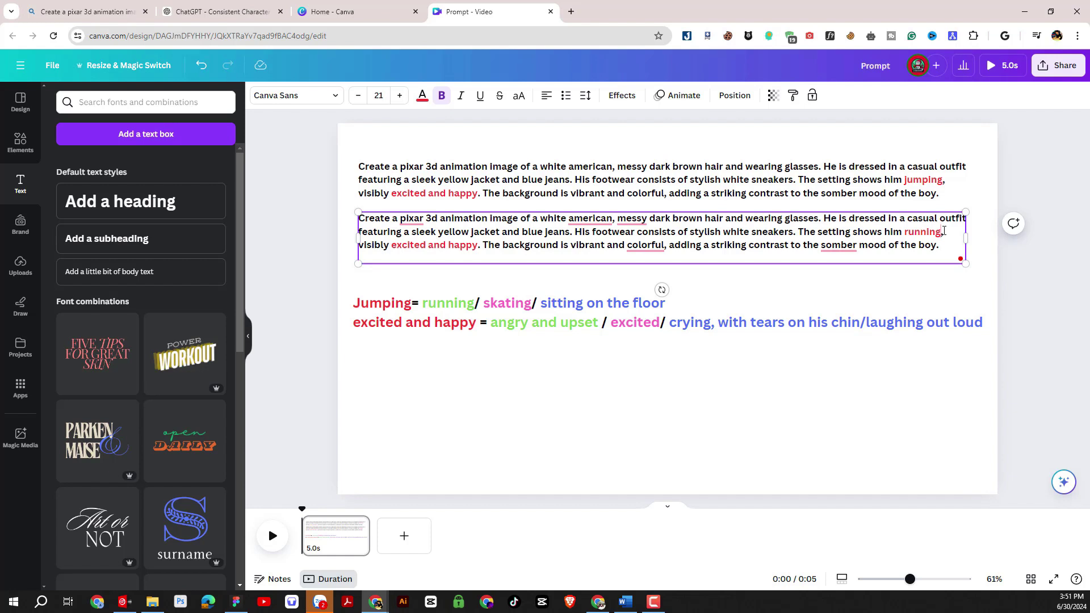
# - Color the word "running" light green in the duplicated prompt
pyautogui.moveTo(938, 232); pyautogui.dragTo(904, 233)
pyautogui.click(430, 97)
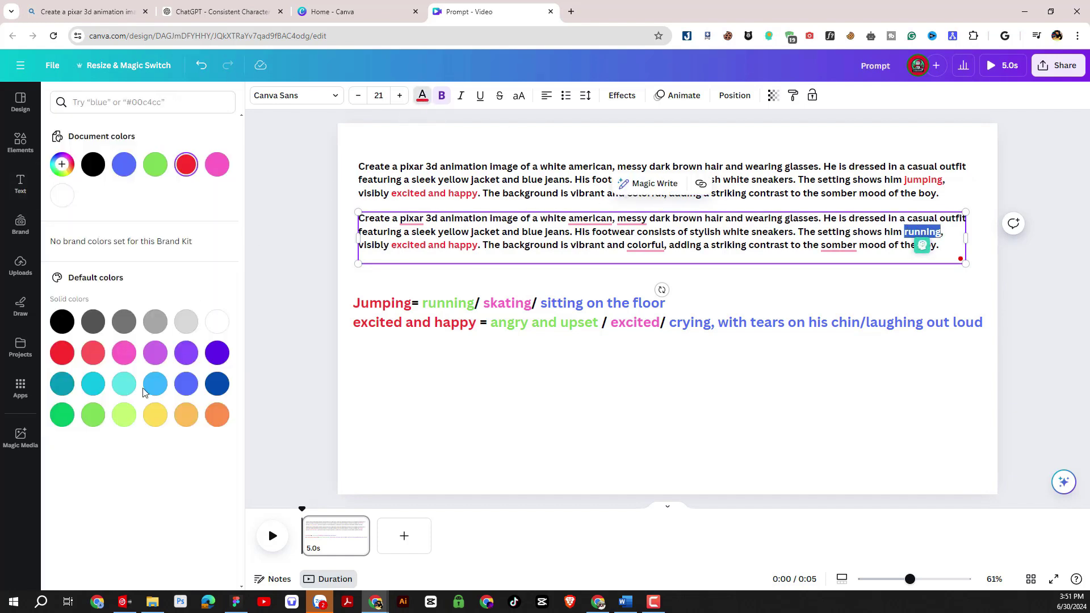
pyautogui.click(93, 415)
pyautogui.click(776, 430)
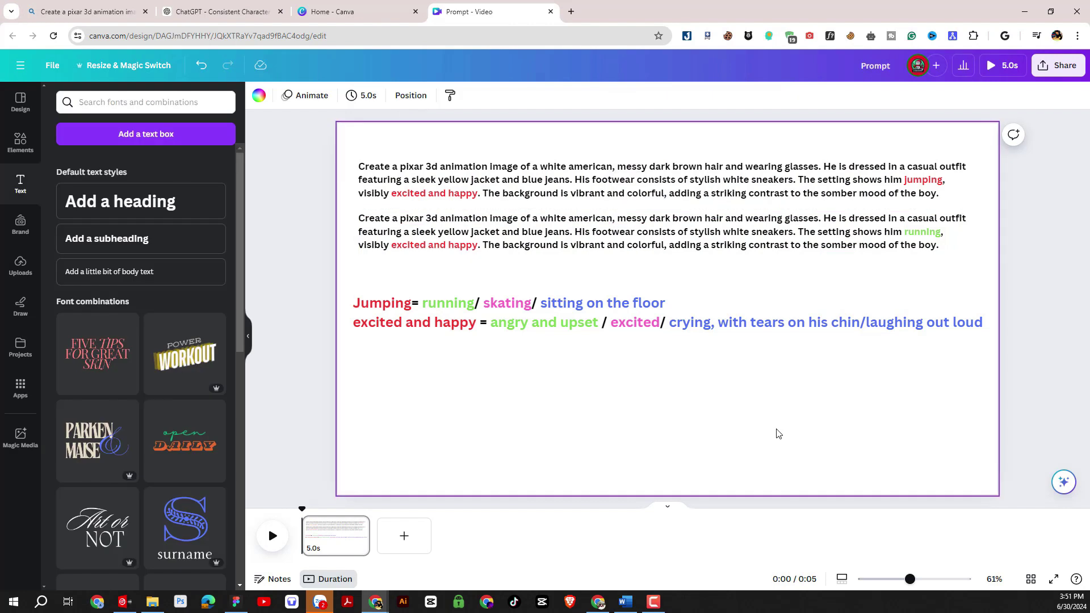
# - Replace "excited and happy" with "angry and upset" in the duplicated prompt
pyautogui.click(437, 255)
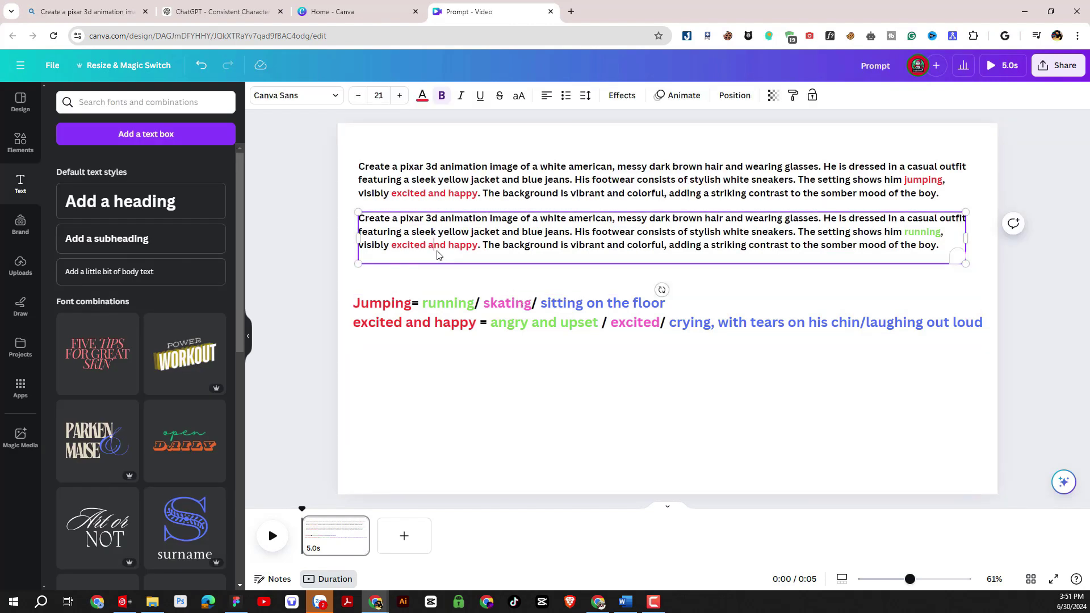
pyautogui.click(393, 247)
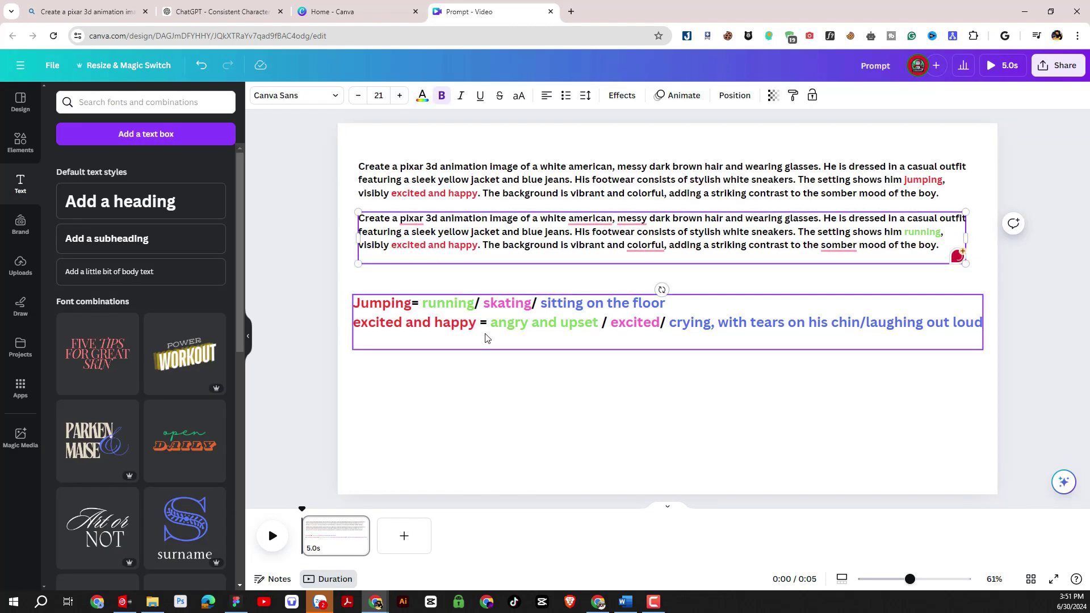
pyautogui.press('Escape')
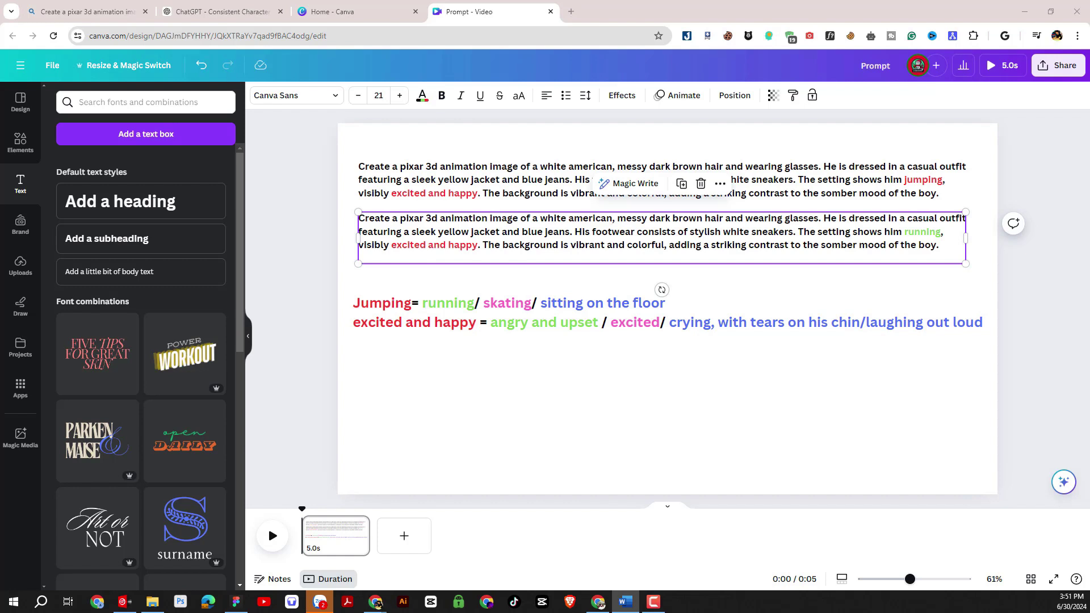
pyautogui.click(492, 325)
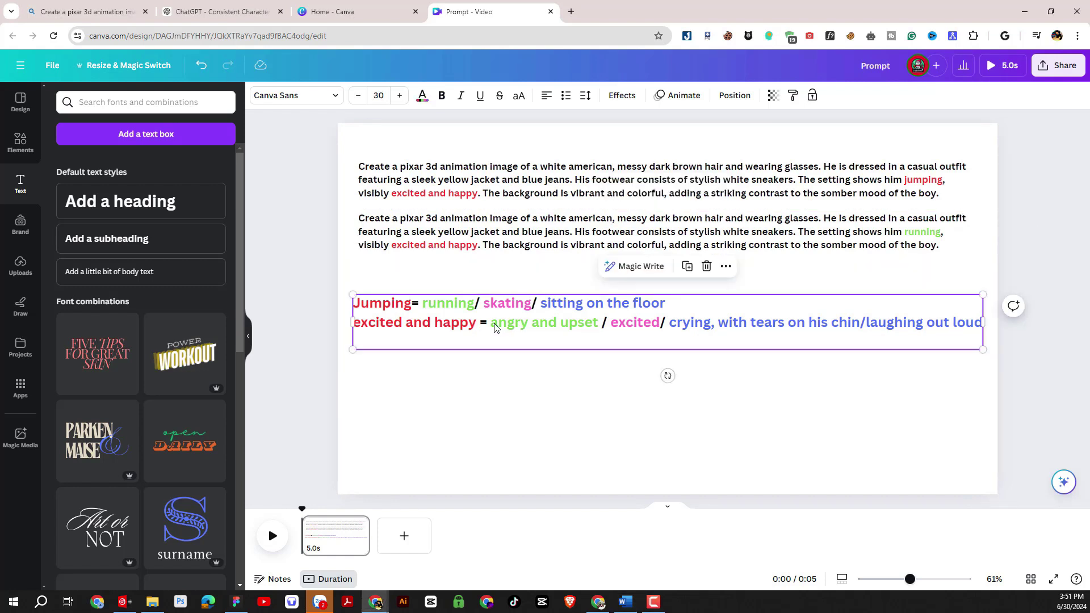
pyautogui.click(491, 325)
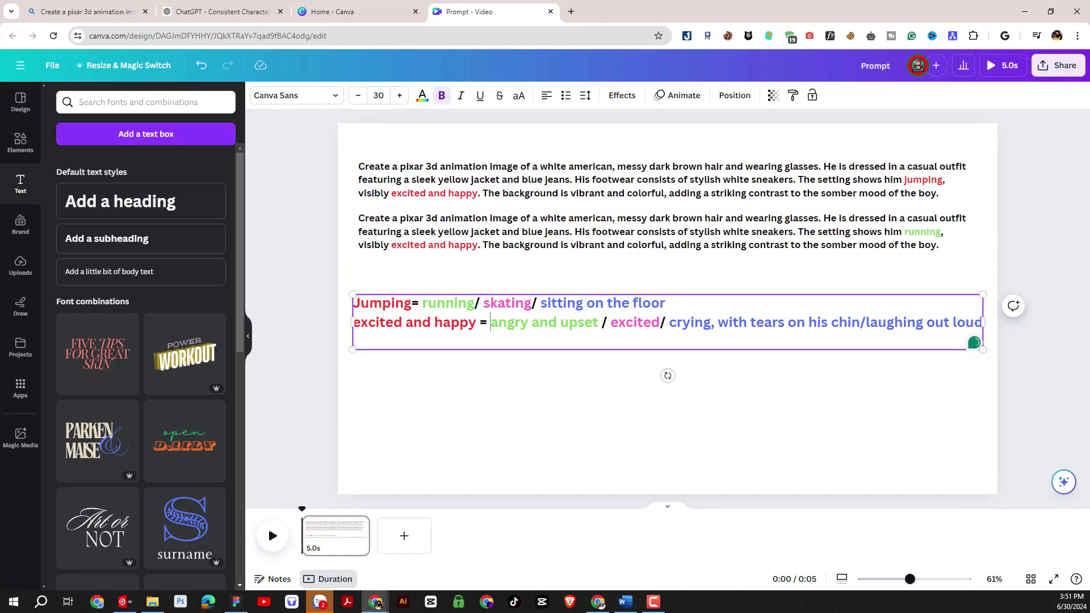
pyautogui.doubleClick(494, 325)
pyautogui.click(494, 324)
pyautogui.press('Escape')
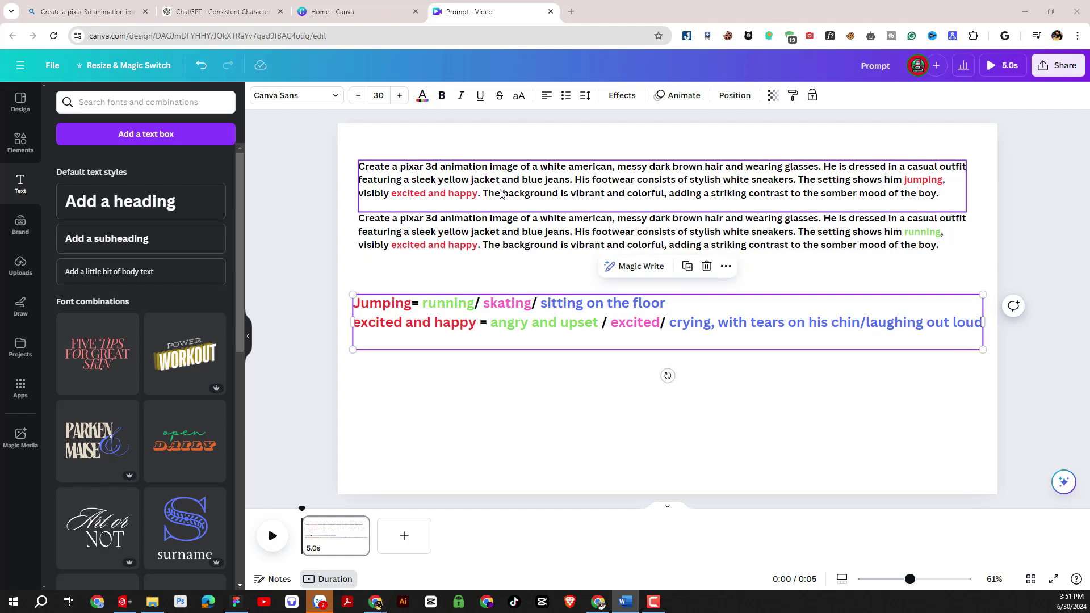
pyautogui.click(465, 236)
pyautogui.doubleClick(476, 244)
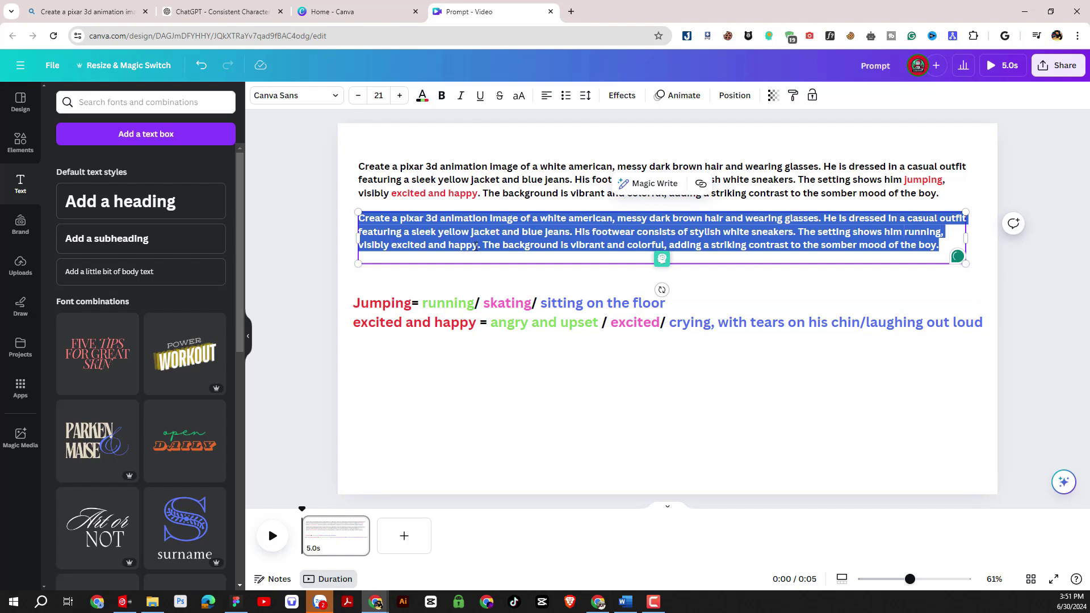
pyautogui.click(476, 245)
pyautogui.moveTo(391, 244); pyautogui.dragTo(474, 245)
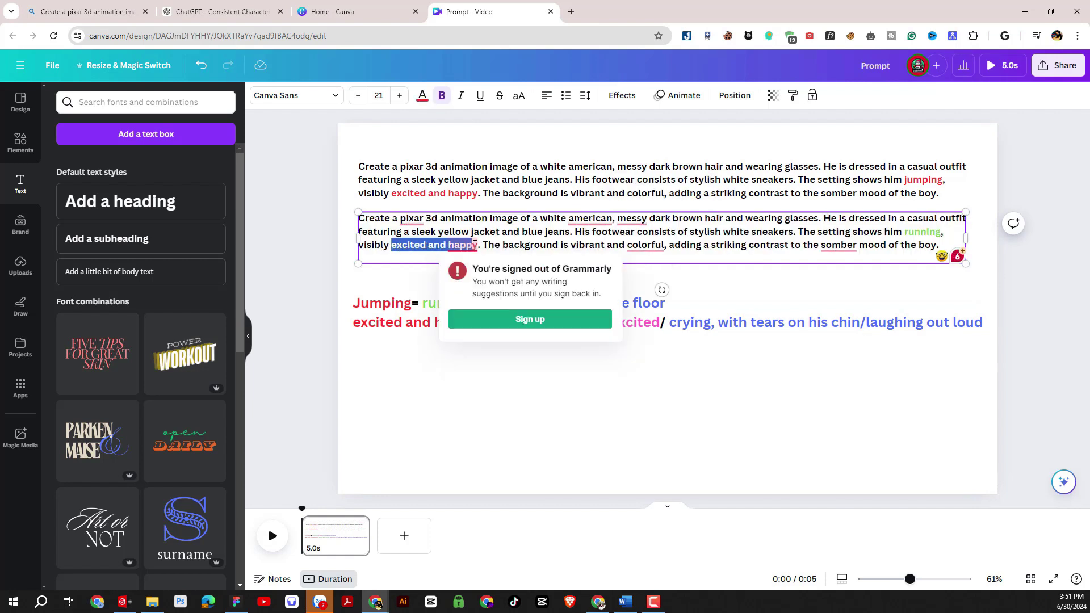
pyautogui.write('angry and upset')
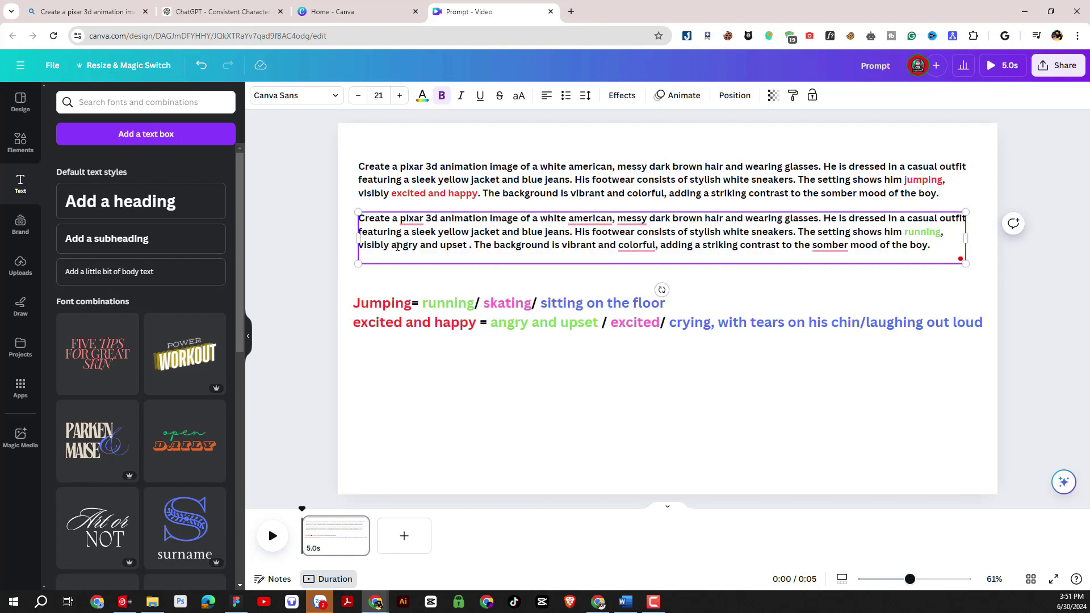
# - Color the phrase "angry and upset" light green in the duplicated prompt
pyautogui.moveTo(391, 245); pyautogui.dragTo(467, 245)
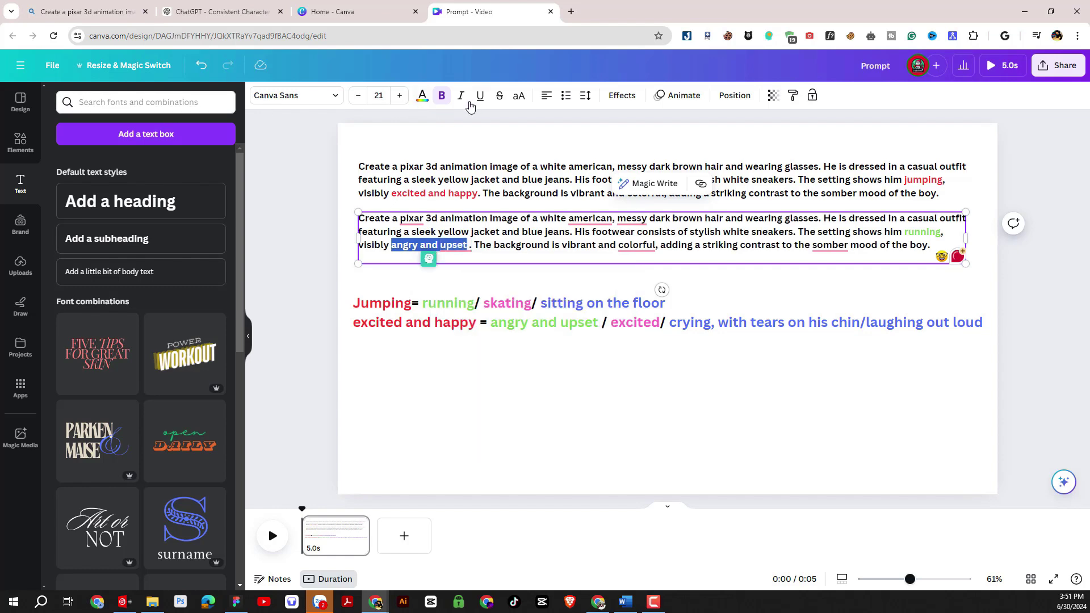
pyautogui.click(422, 95)
pyautogui.click(93, 415)
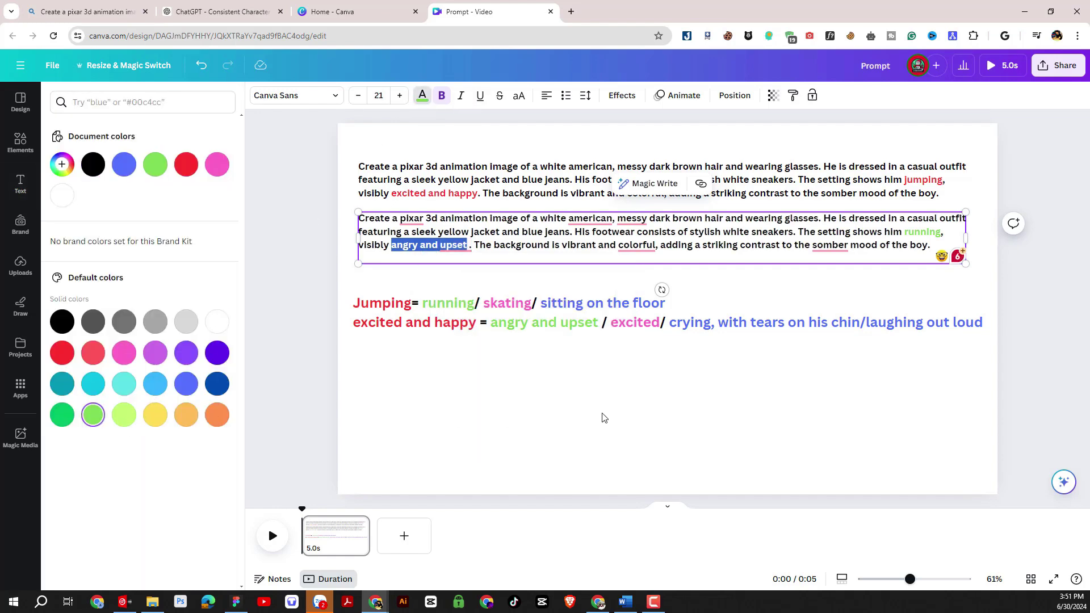
pyautogui.click(605, 417)
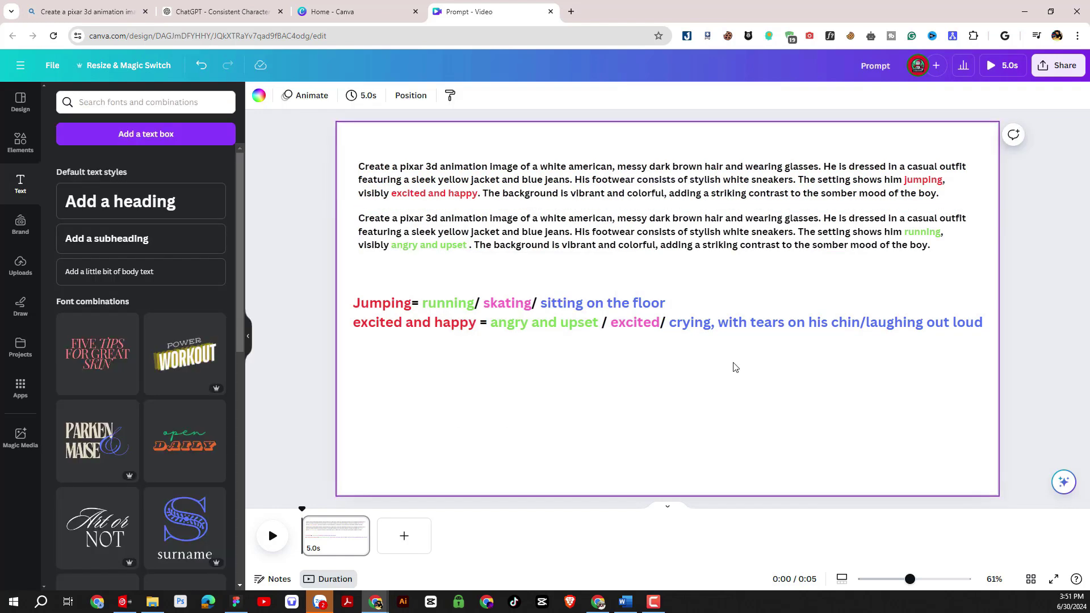
# - Move the duplicated prompt down slightly and place a heading reading "New prompt", scaled down to size 29.4, in the gap above it
pyautogui.click(678, 244)
pyautogui.moveTo(413, 245); pyautogui.dragTo(413, 266)
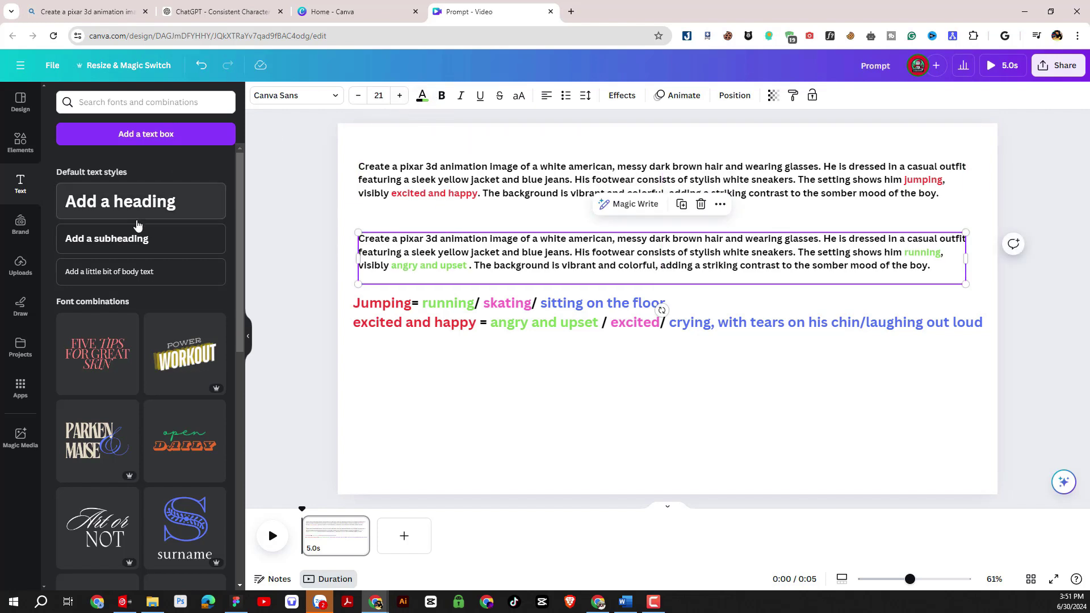
pyautogui.click(120, 201)
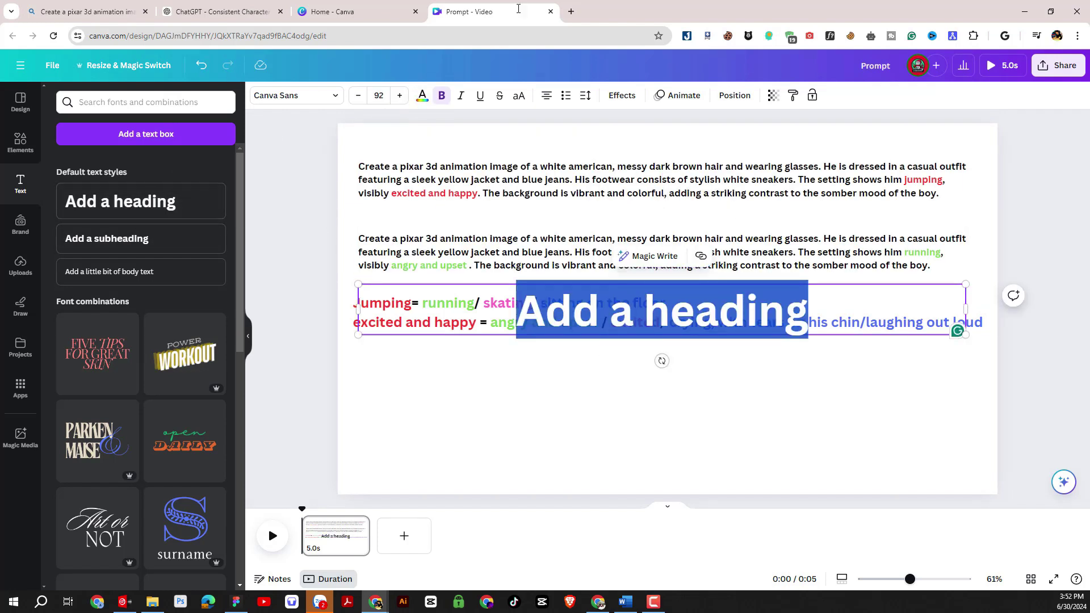
pyautogui.write('New p')
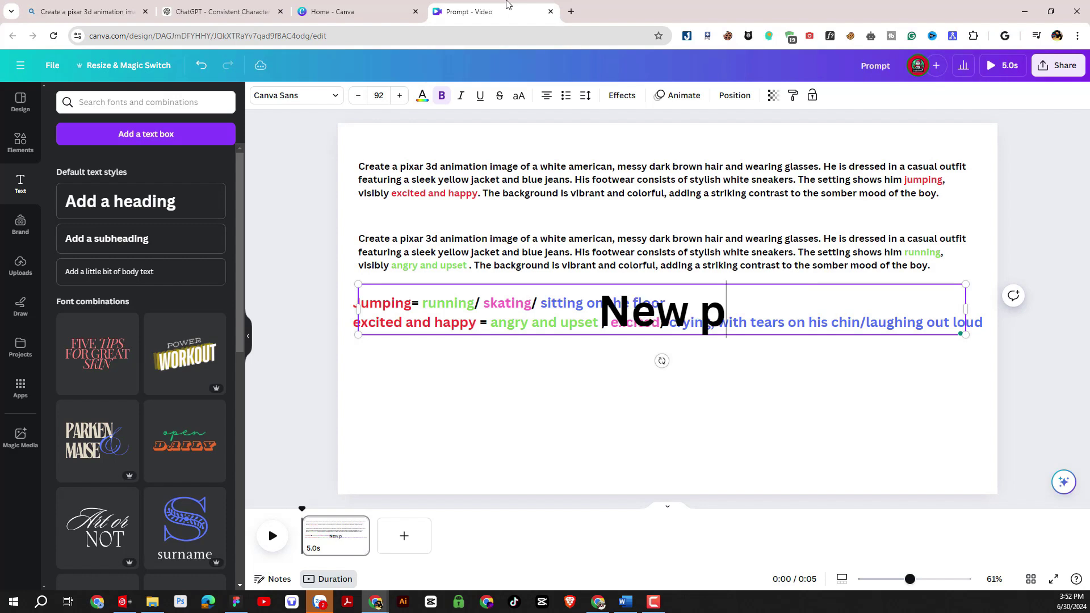
pyautogui.write('rompt')
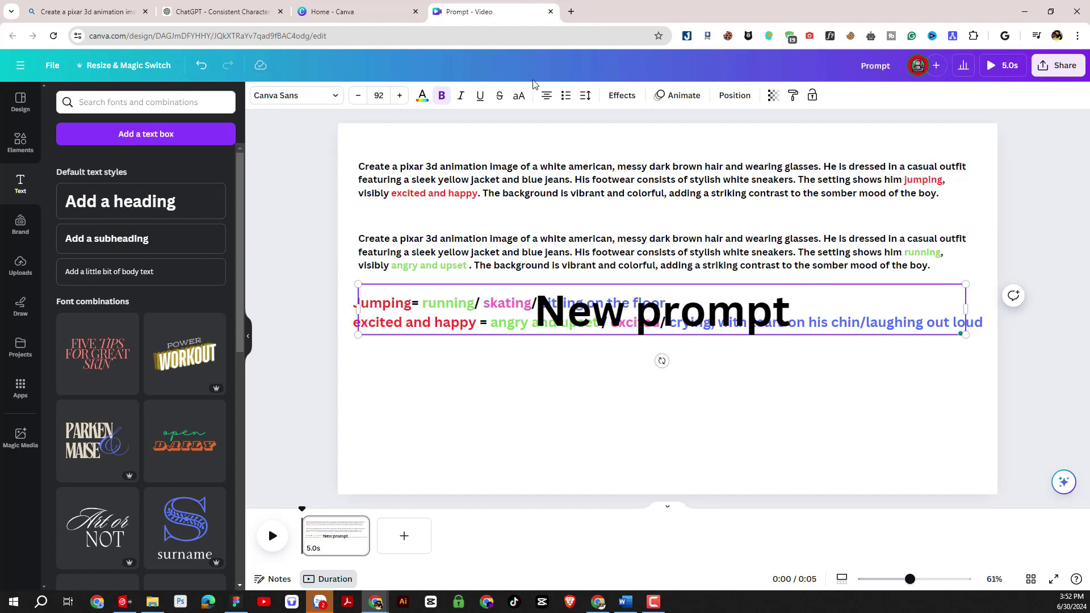
pyautogui.press('Escape')
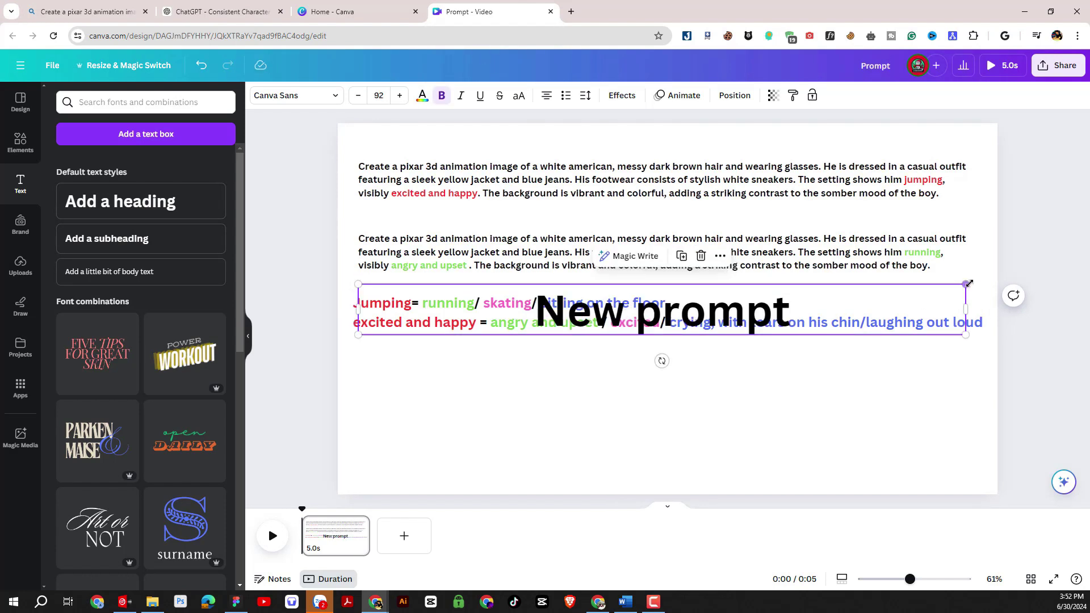
pyautogui.moveTo(962, 289); pyautogui.dragTo(562, 321)
pyautogui.moveTo(464, 311); pyautogui.dragTo(411, 201)
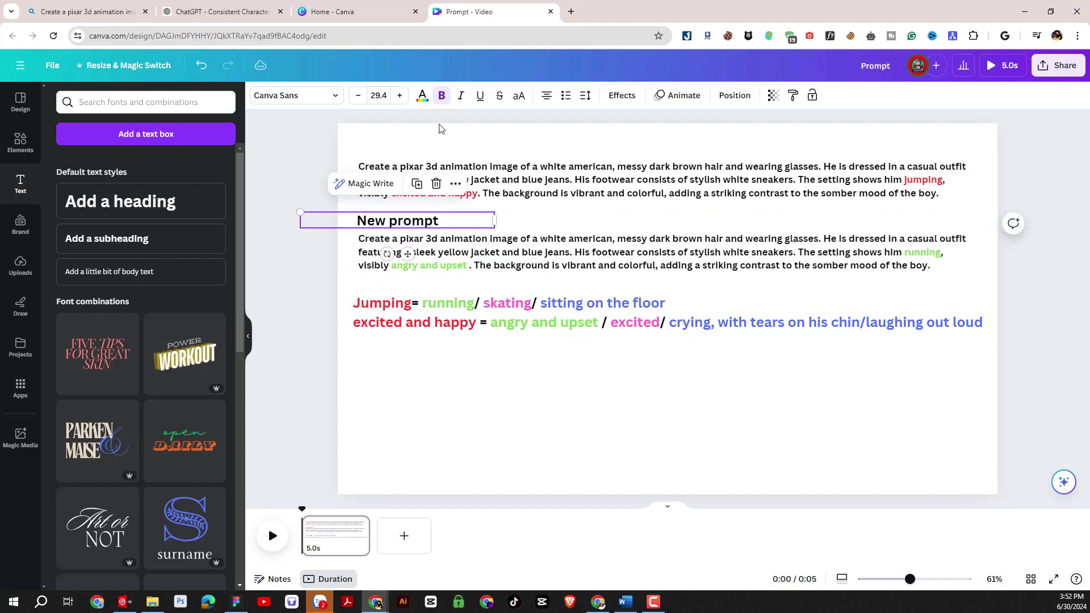
# - Color the "New prompt" heading red
pyautogui.click(422, 95)
pyautogui.click(62, 352)
pyautogui.click(479, 409)
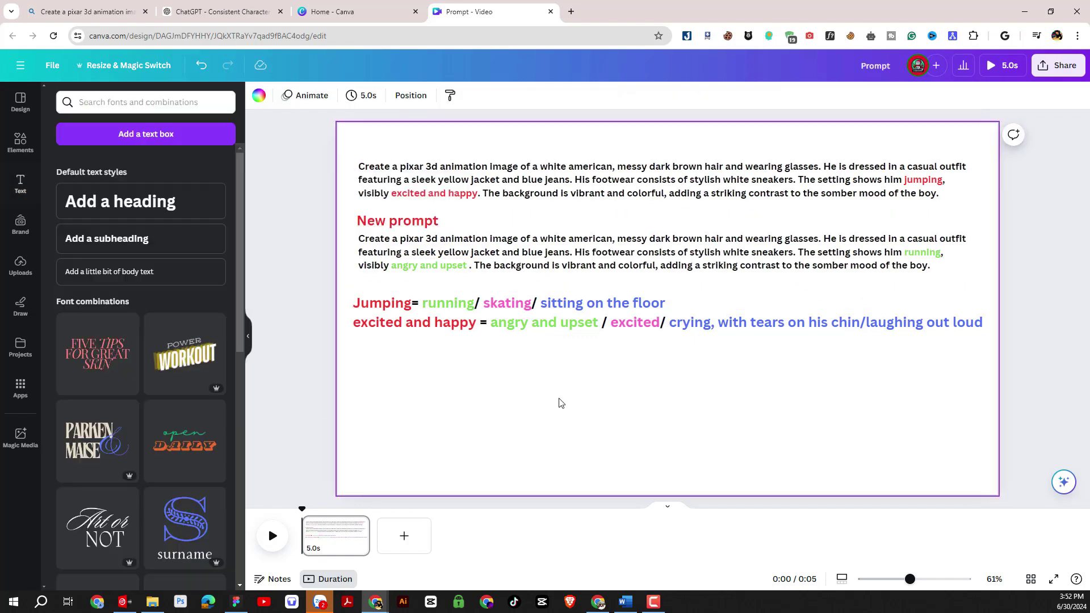
# - Copy the full text of the prompt under the "New prompt" heading
pyautogui.click(513, 252)
pyautogui.doubleClick(513, 252)
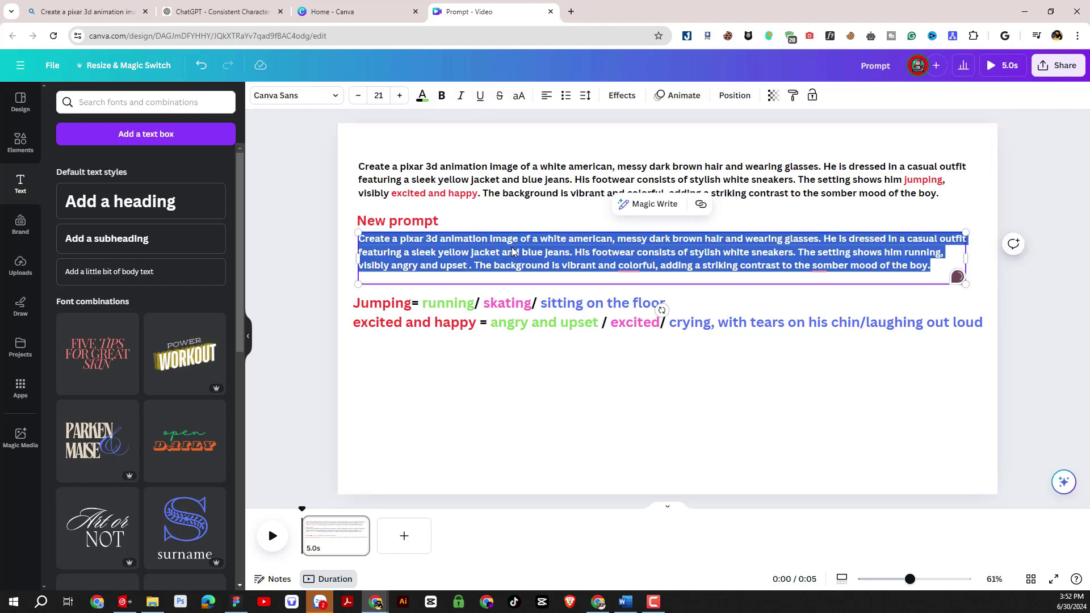
pyautogui.rightClick(512, 251)
pyautogui.click(528, 301)
pyautogui.click(475, 428)
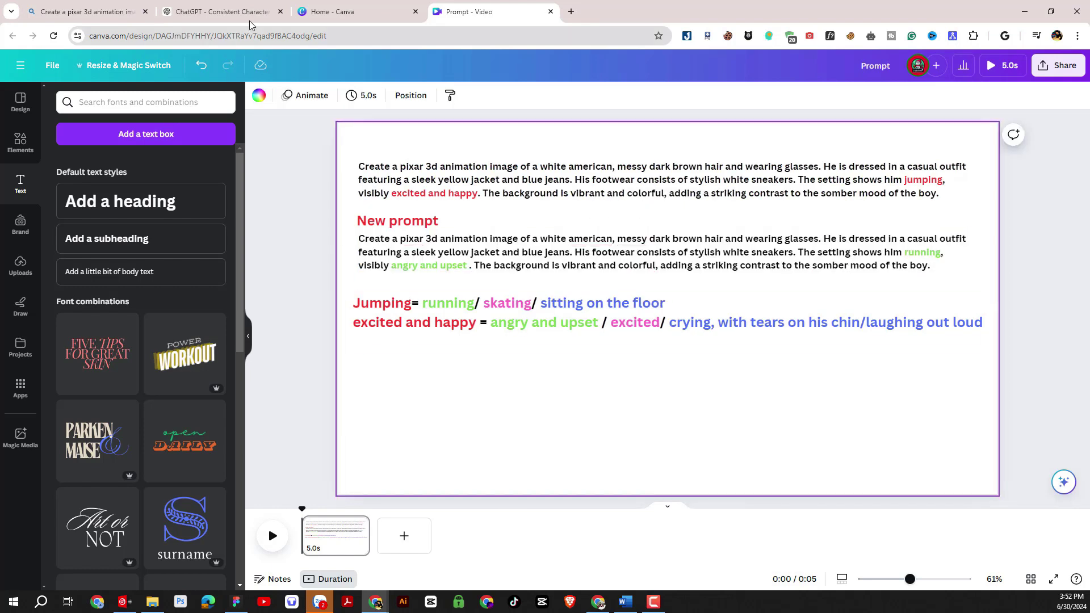
# - Switch to Bing Image Creator and use the copied running, angry and upset prompt as the image description
pyautogui.click(91, 11)
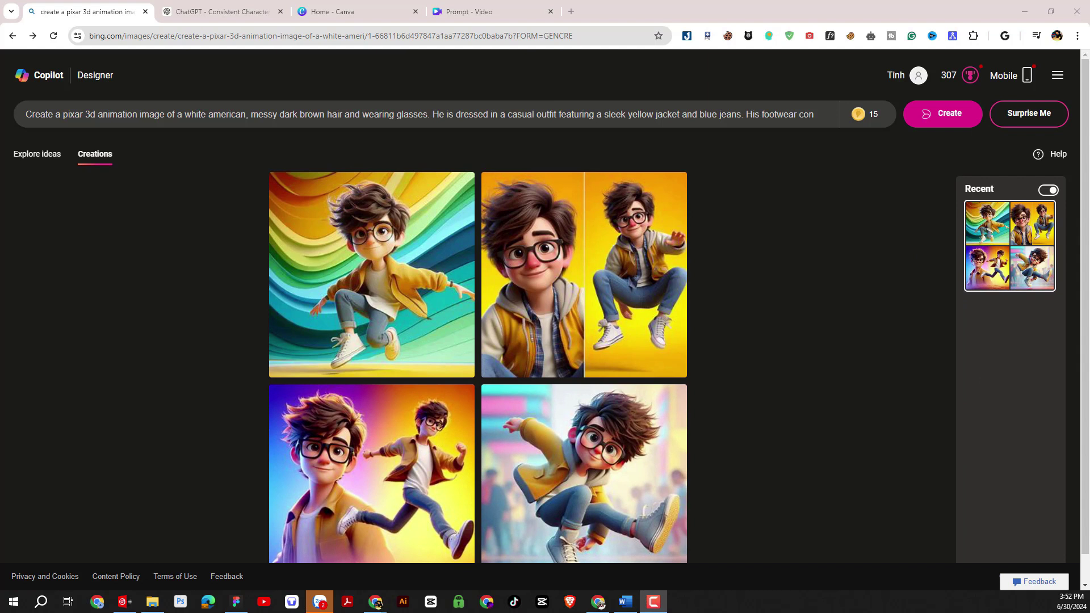
pyautogui.click(355, 117)
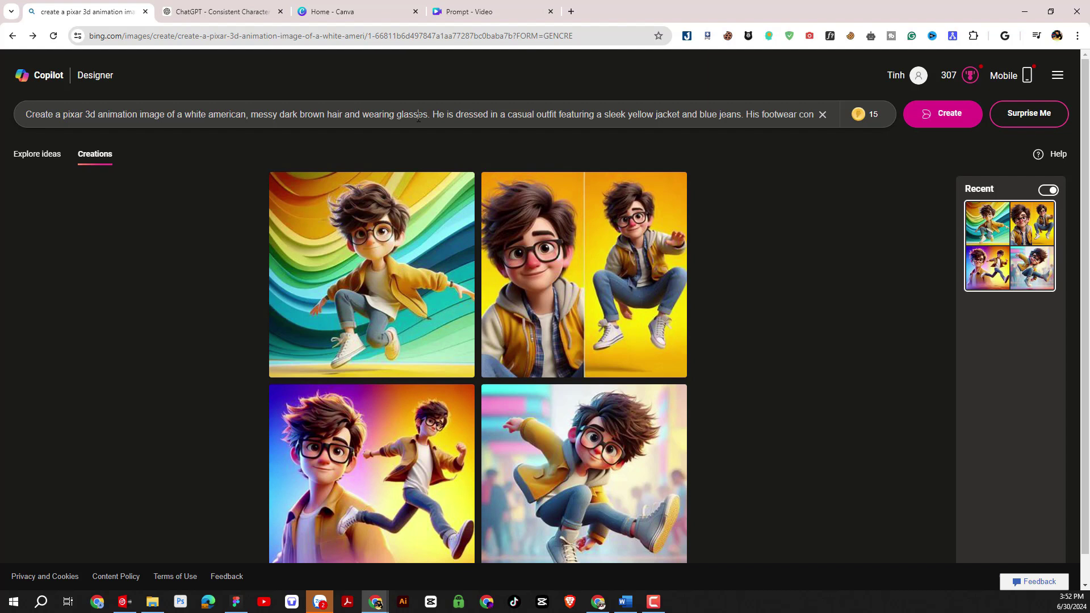
pyautogui.moveTo(520, 112); pyautogui.dragTo(817, 114)
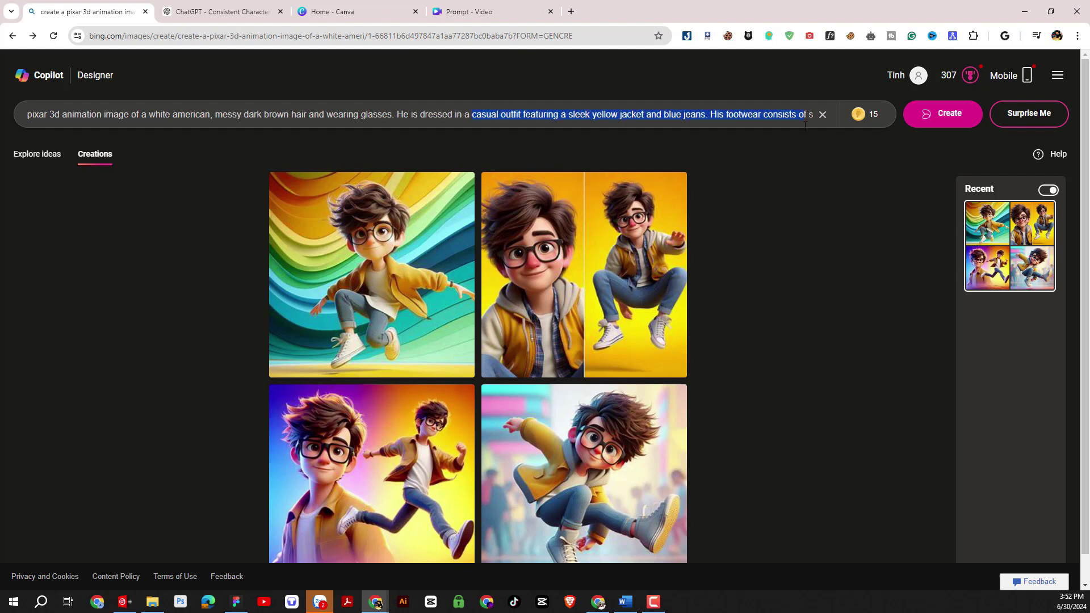
pyautogui.click(800, 126)
pyautogui.press('End')
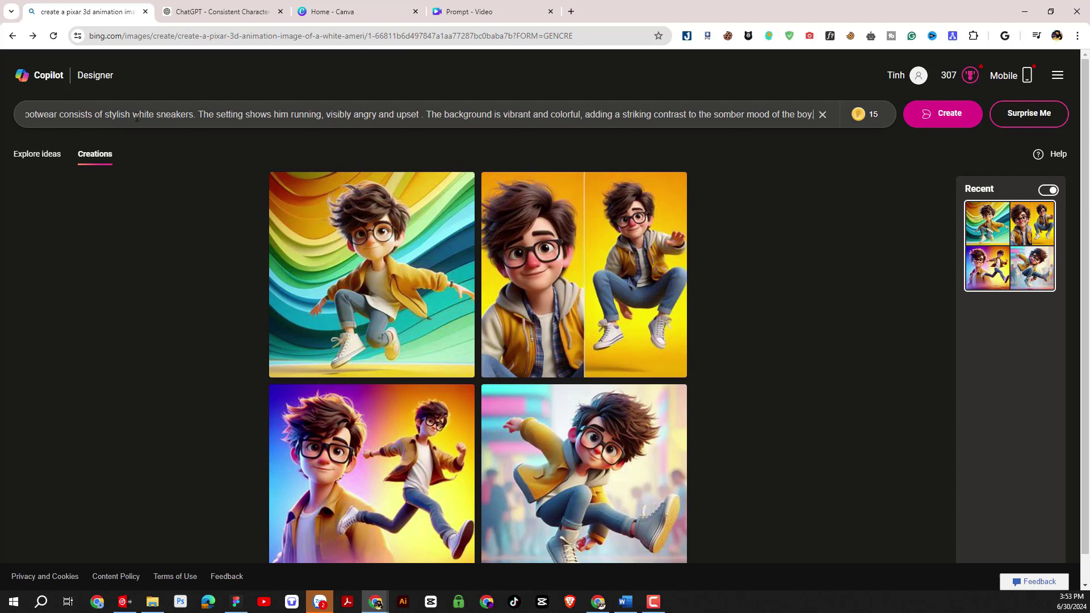
# - Check the wording of the entered prompt, including "running" and "angry and upset", and generate the images
pyautogui.moveTo(136, 117); pyautogui.dragTo(17, 116)
pyautogui.hotkey('ctrl', 'c')
pyautogui.click(505, 118)
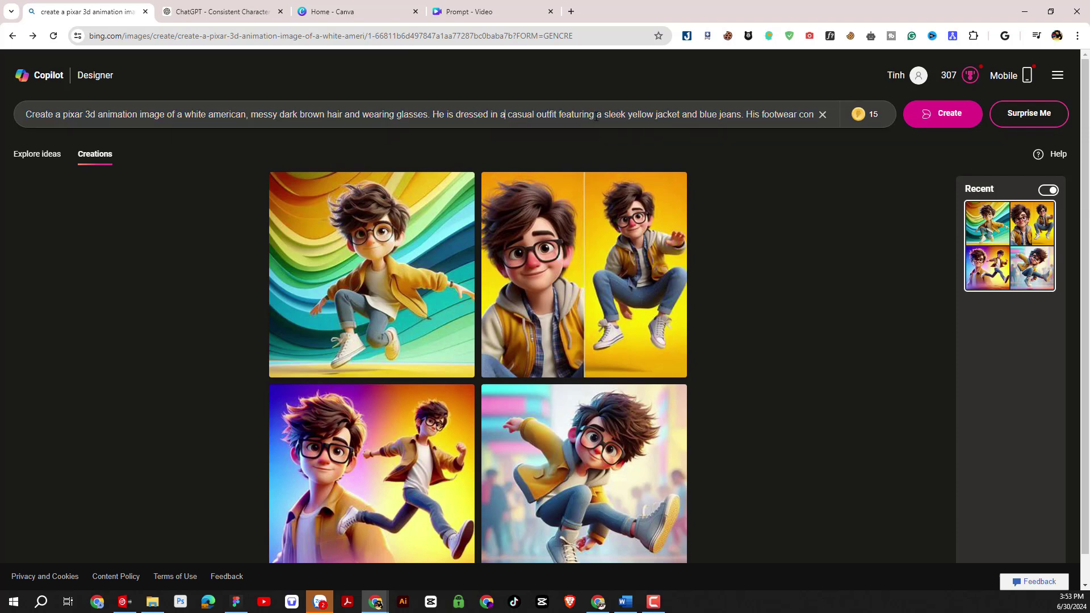
pyautogui.moveTo(601, 117); pyautogui.dragTo(870, 135)
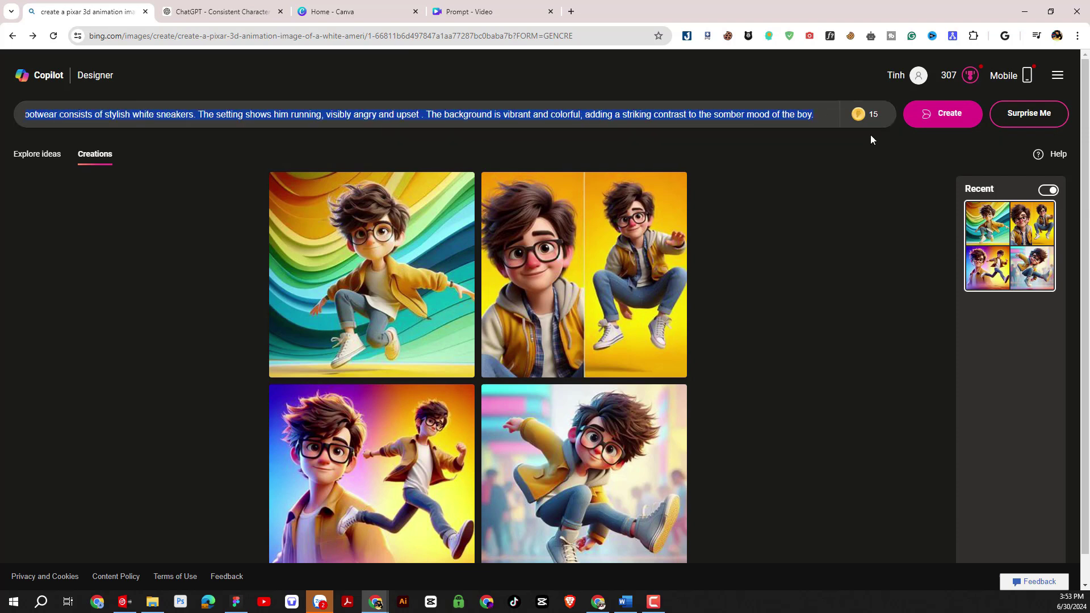
pyautogui.doubleClick(291, 117)
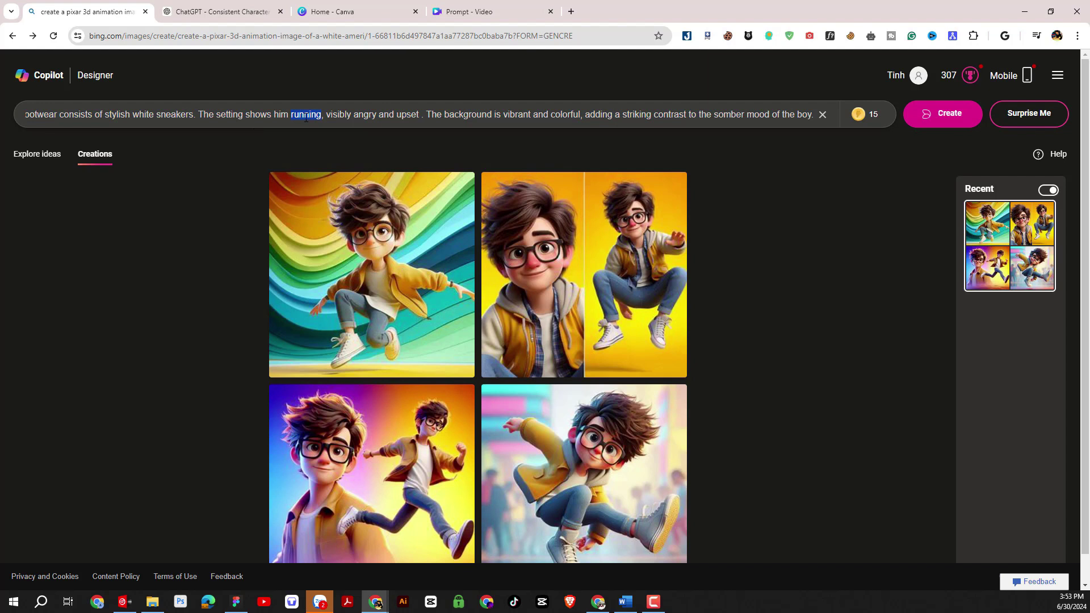
pyautogui.click(514, 116)
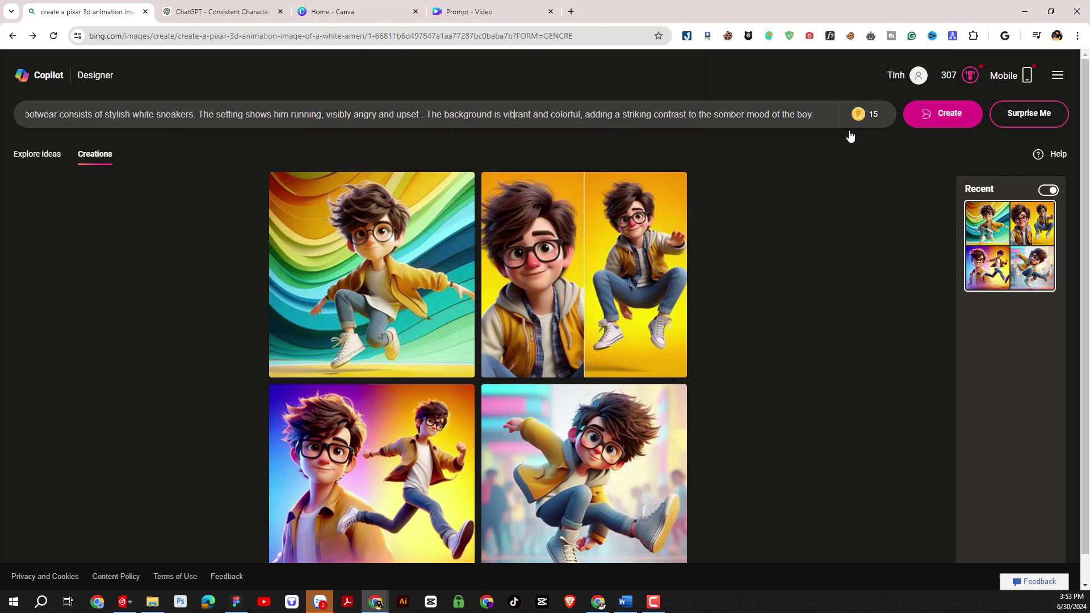
pyautogui.click(928, 125)
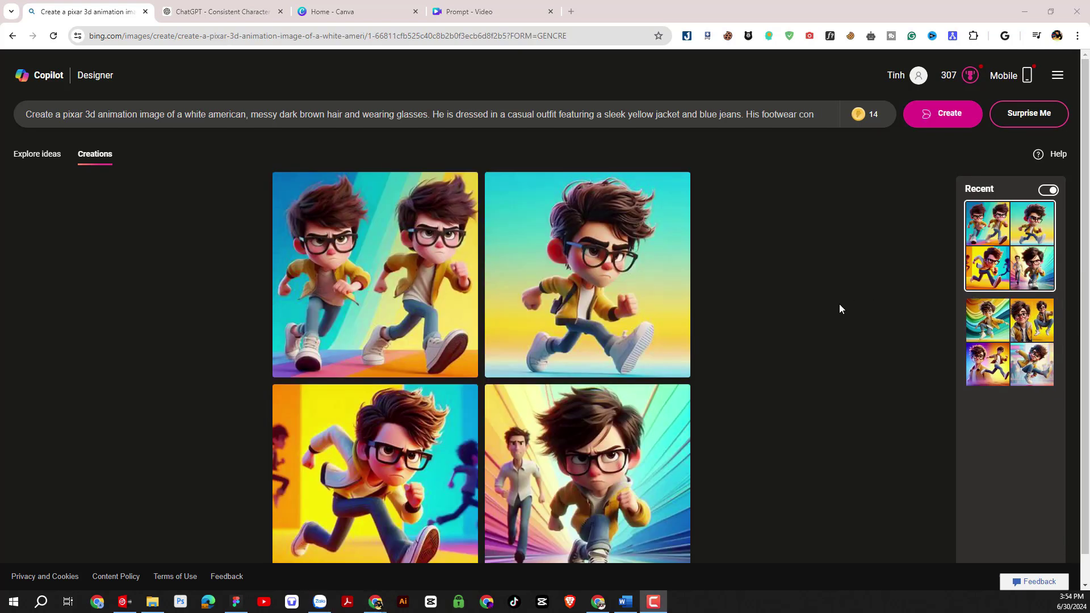
# - View the first generated image of the running boy enlarged and advance to the second one
pyautogui.scroll(-1, 755, 317)
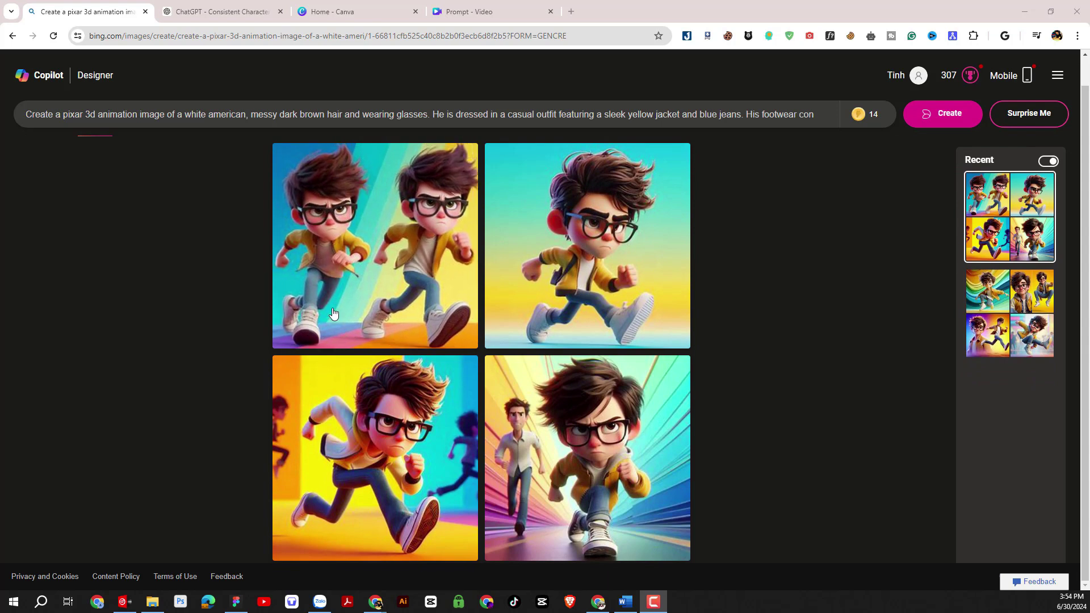
pyautogui.click(346, 293)
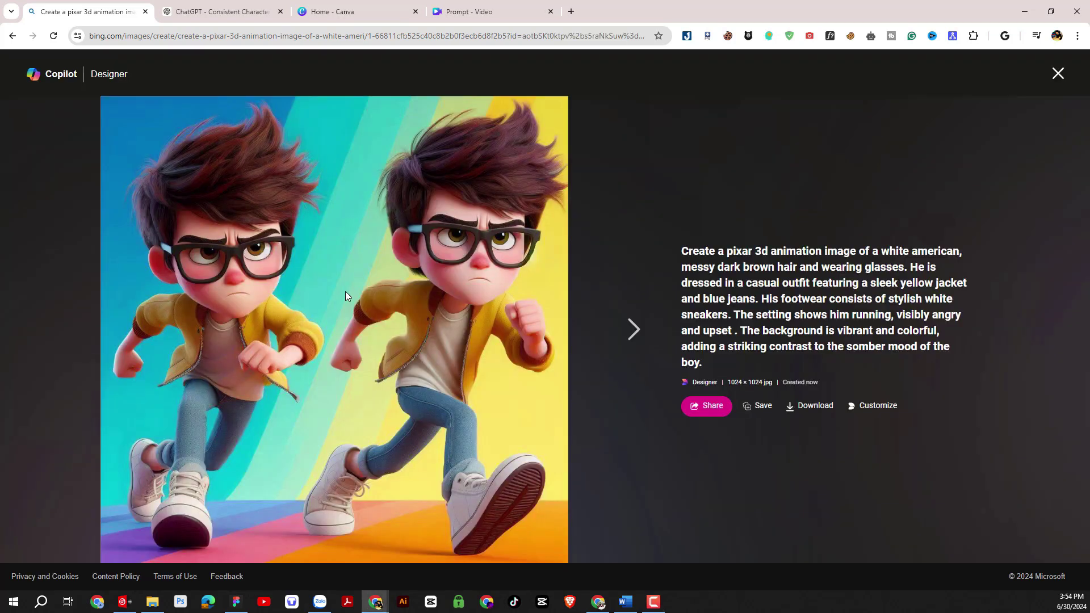
pyautogui.click(628, 329)
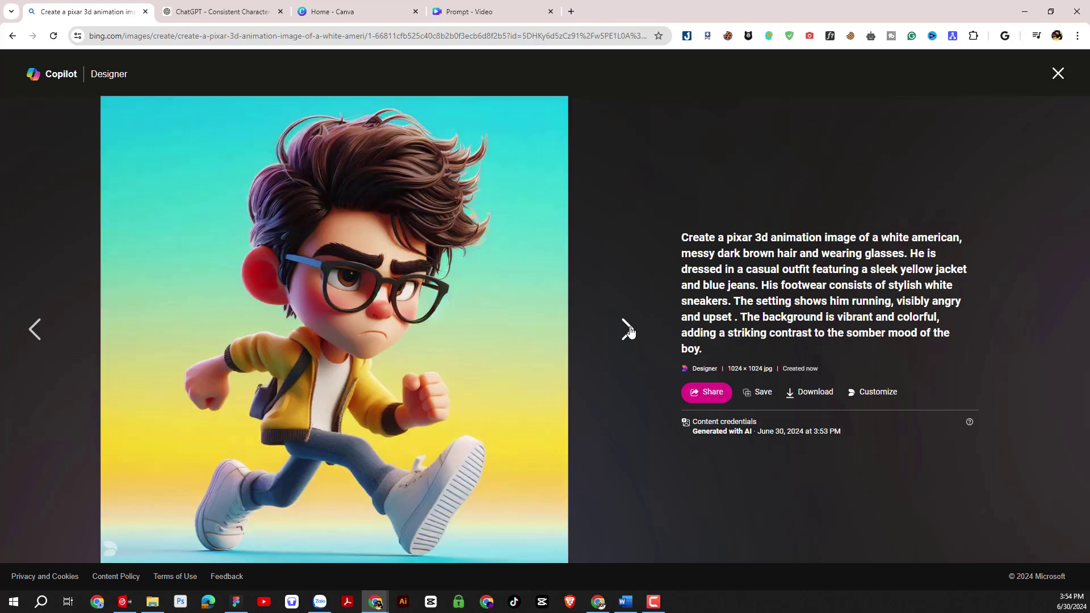
# - View the remaining enlarged images of the running boy and compare the running set with the earlier jumping set
pyautogui.click(628, 329)
pyautogui.click(628, 330)
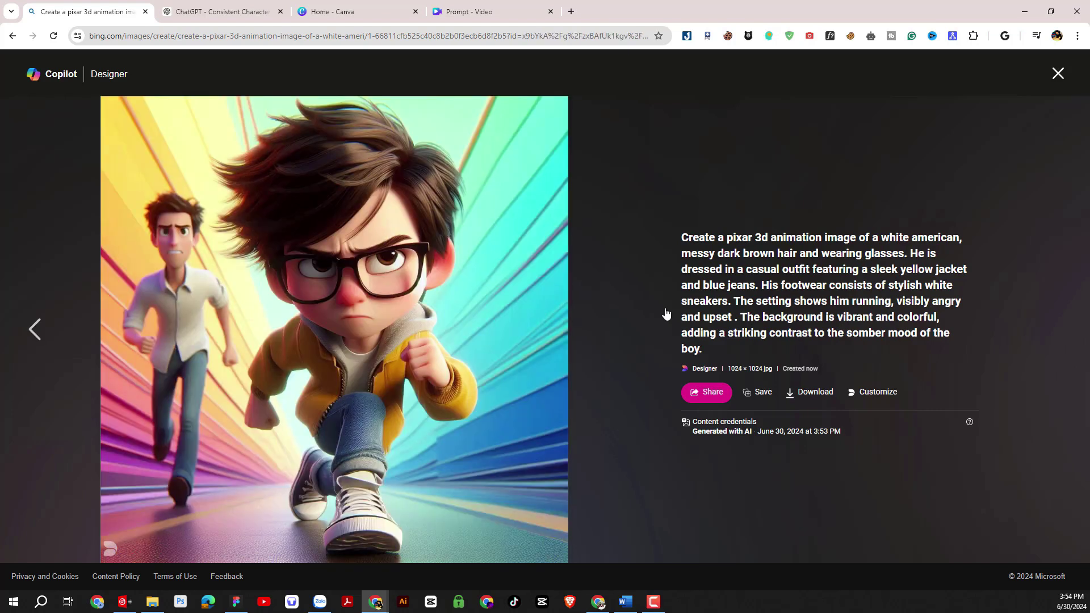
pyautogui.click(1058, 73)
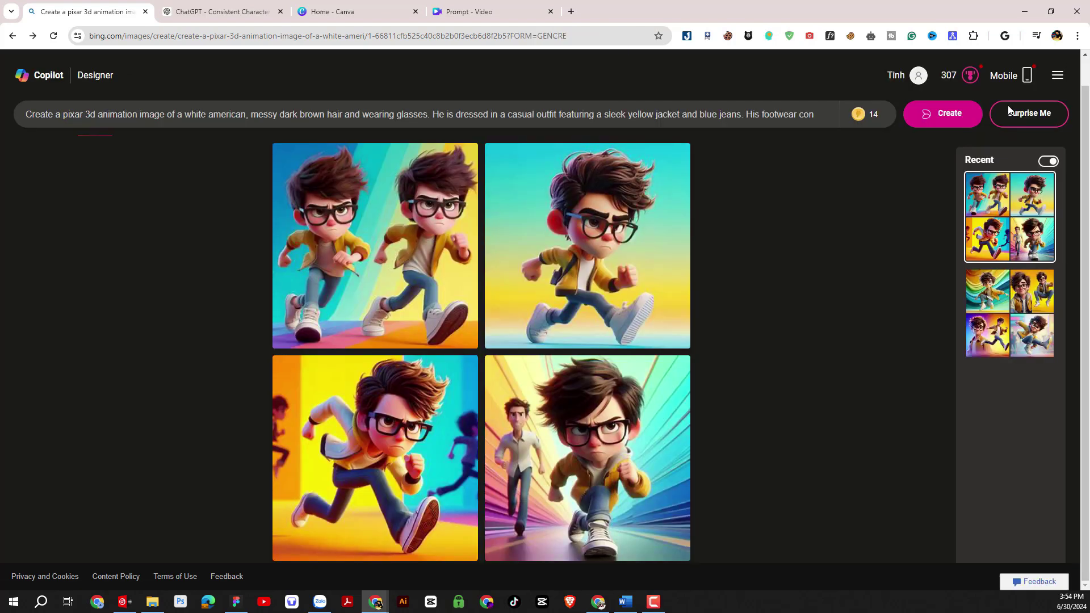
pyautogui.click(994, 342)
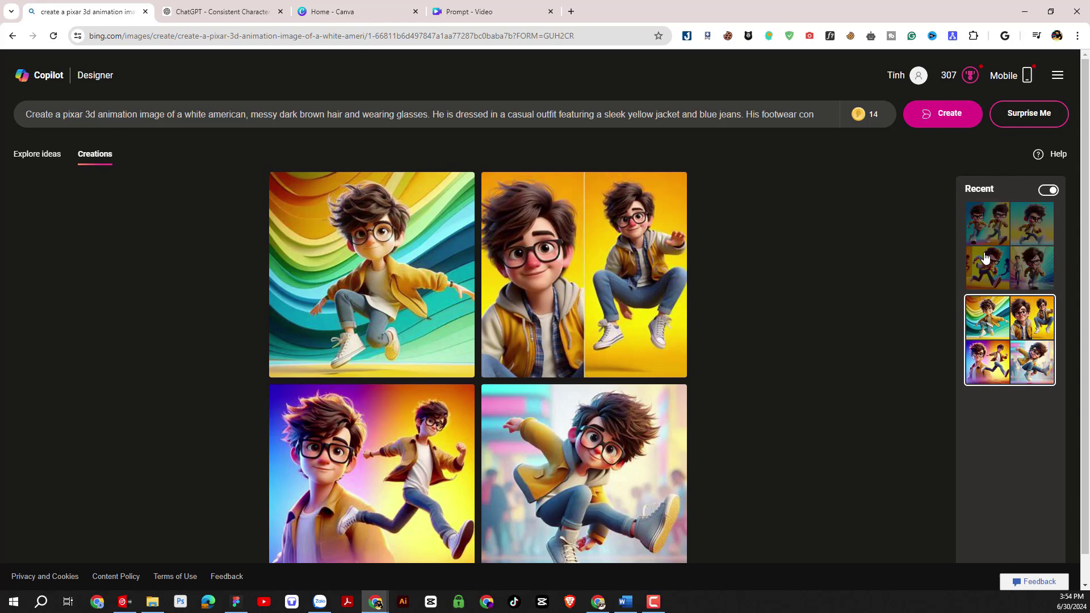
pyautogui.click(981, 236)
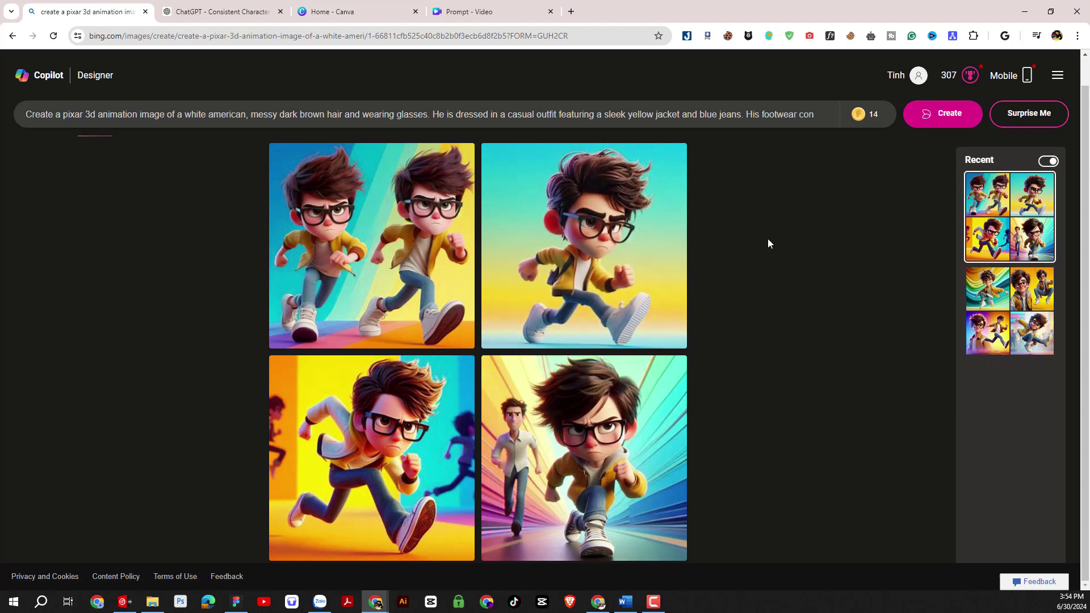
# - Switch to Canva, duplicate the running prompt below the word lists and replace its text with the "sitting on the floor, visibly laughing out loud" version
pyautogui.click(488, 17)
pyautogui.moveTo(670, 244); pyautogui.dragTo(673, 364)
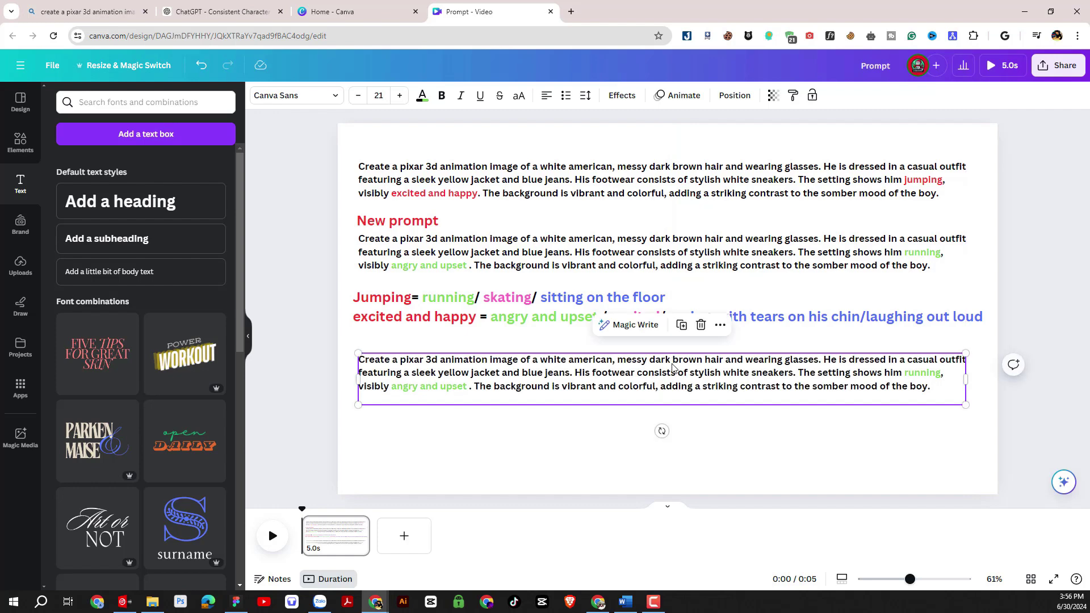
pyautogui.doubleClick(672, 363)
pyautogui.hotkey('ctrl', 'v')
pyautogui.click(681, 420)
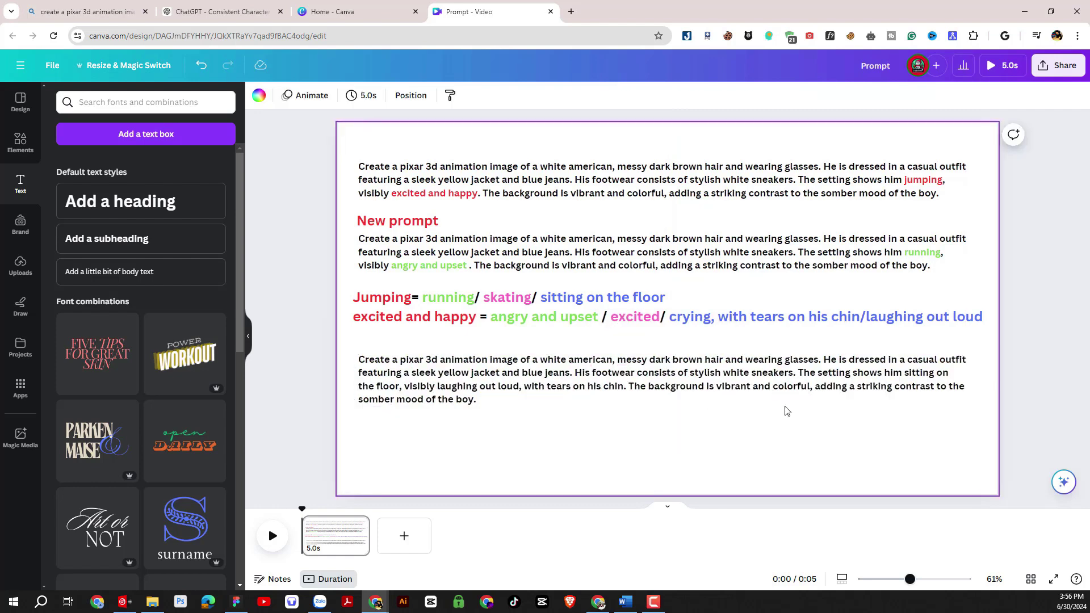
# - Colour the phrases "sitting on the floor" and "laughing out loud" red in the new prompt below the word lists
pyautogui.click(849, 386)
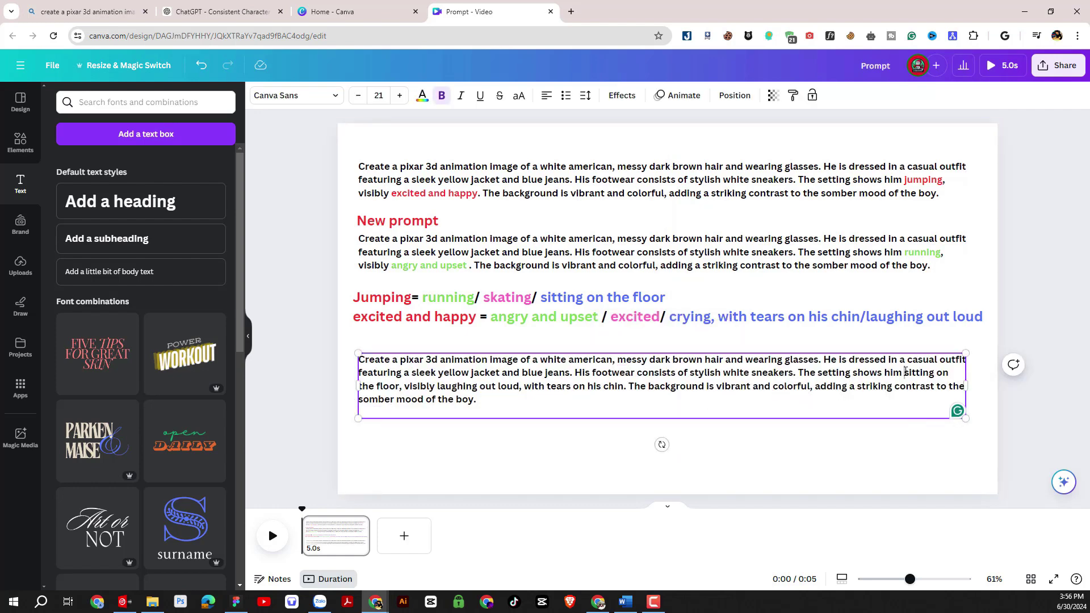
pyautogui.moveTo(905, 372); pyautogui.dragTo(399, 386)
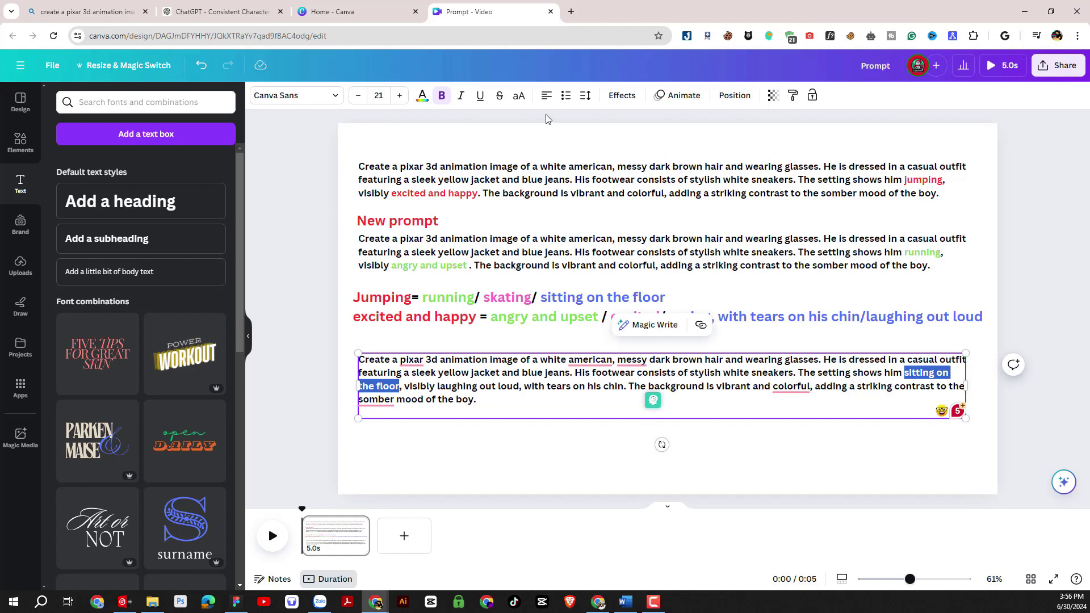
pyautogui.click(422, 95)
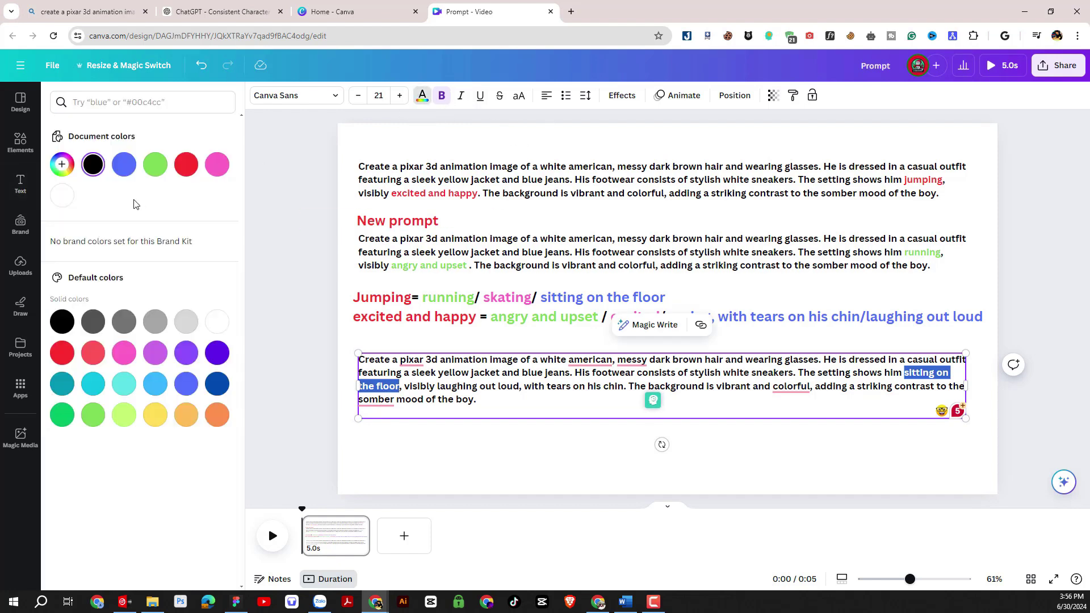
pyautogui.click(187, 165)
pyautogui.click(447, 399)
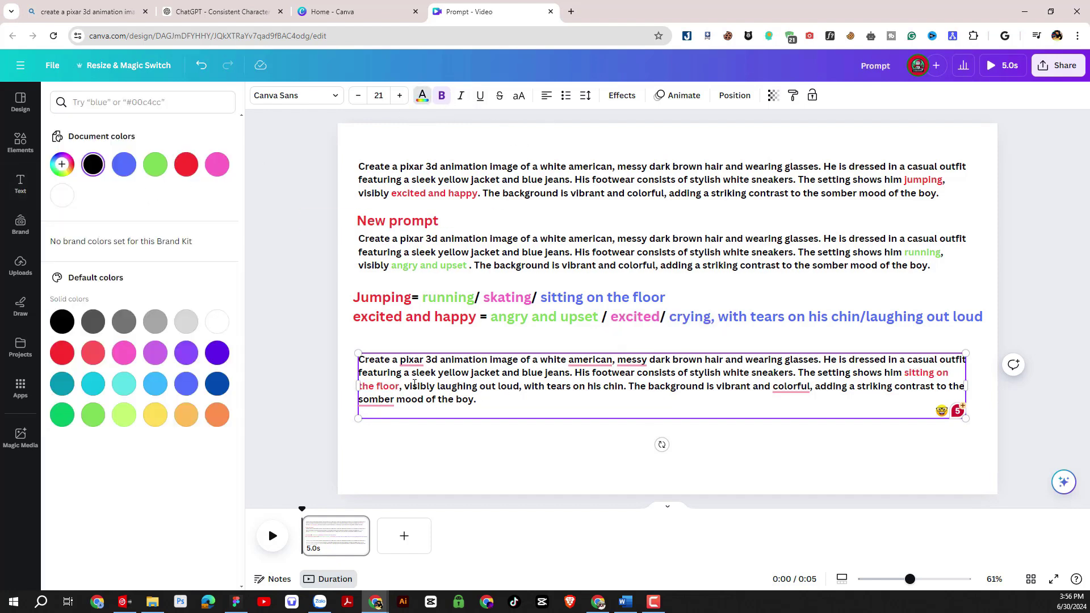
pyautogui.moveTo(453, 386); pyautogui.dragTo(519, 387)
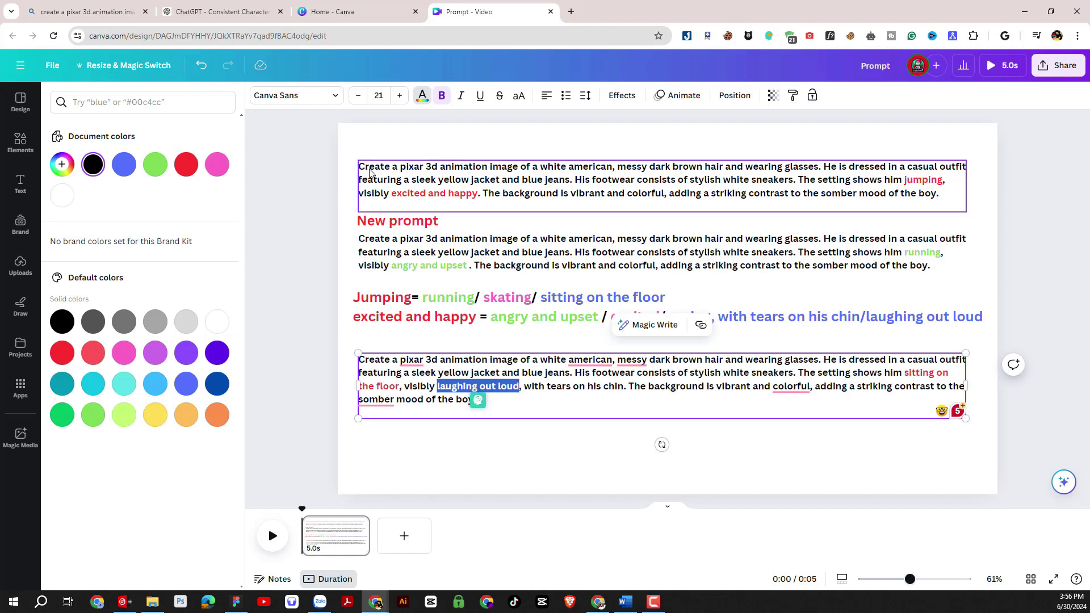
pyautogui.click(186, 165)
pyautogui.click(485, 480)
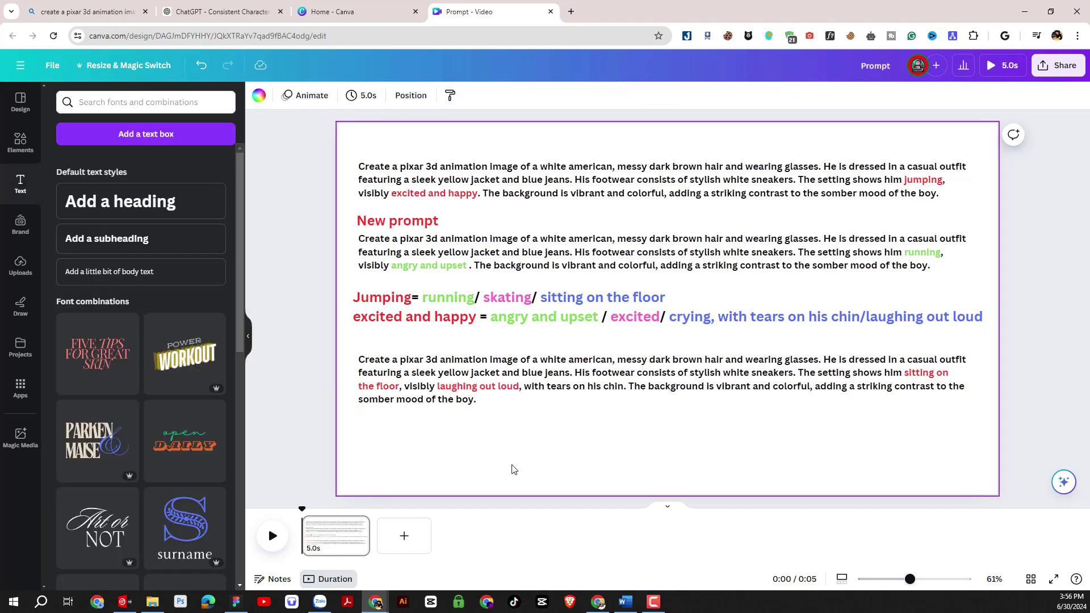
# - Copy the full text of the sitting and laughing prompt
pyautogui.click(483, 397)
pyautogui.moveTo(489, 403); pyautogui.dragTo(360, 358)
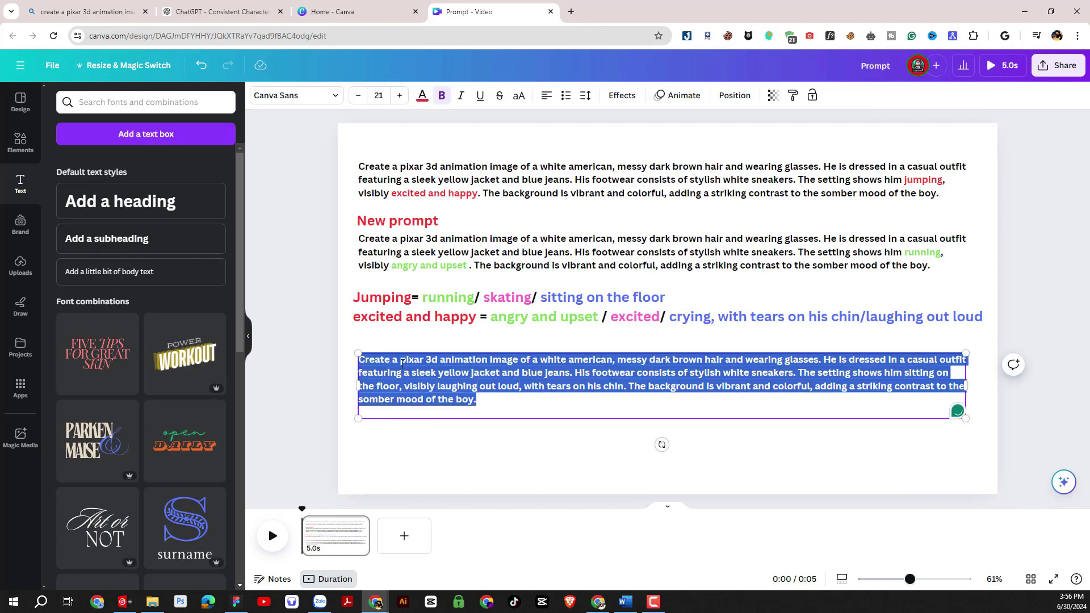
pyautogui.rightClick(438, 400)
pyautogui.click(487, 96)
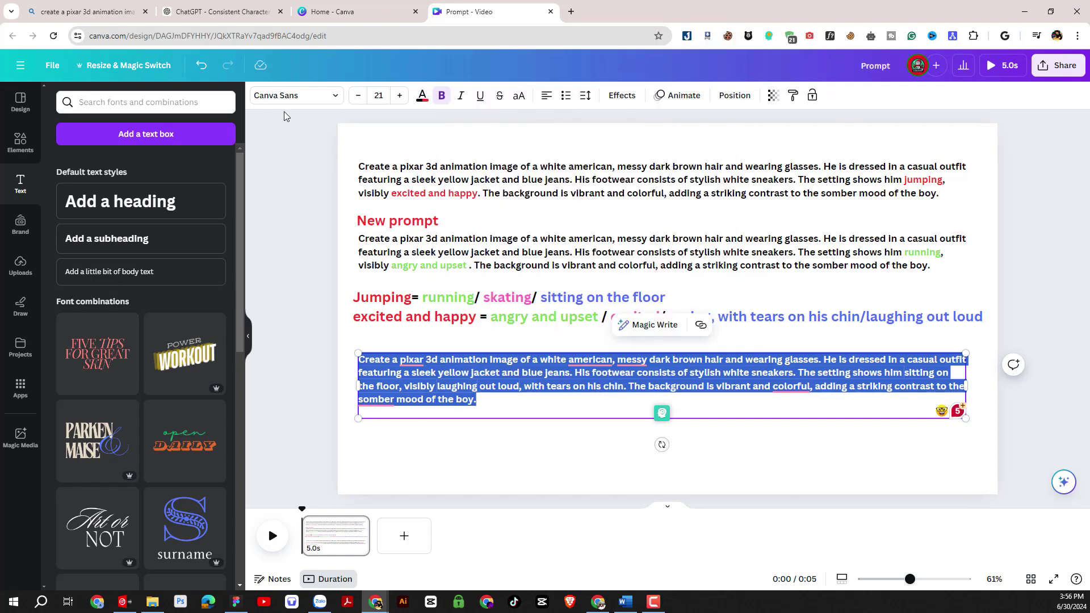
# - Switch to Bing Image Creator, replace the image description with the copied sitting and laughing prompt, and generate the images
pyautogui.click(85, 11)
pyautogui.click(744, 115)
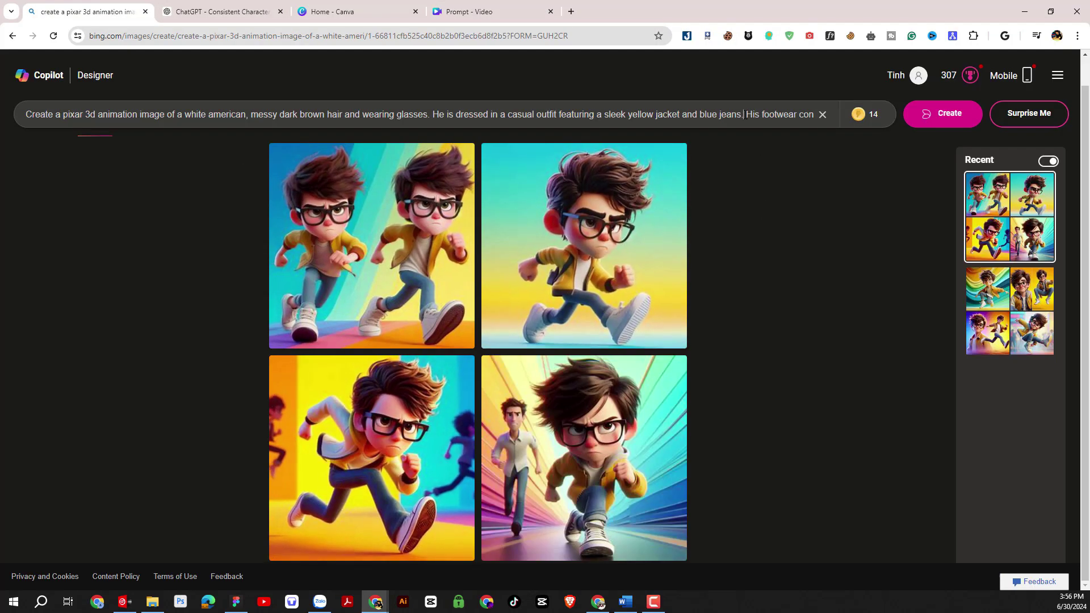
pyautogui.rightClick(743, 115)
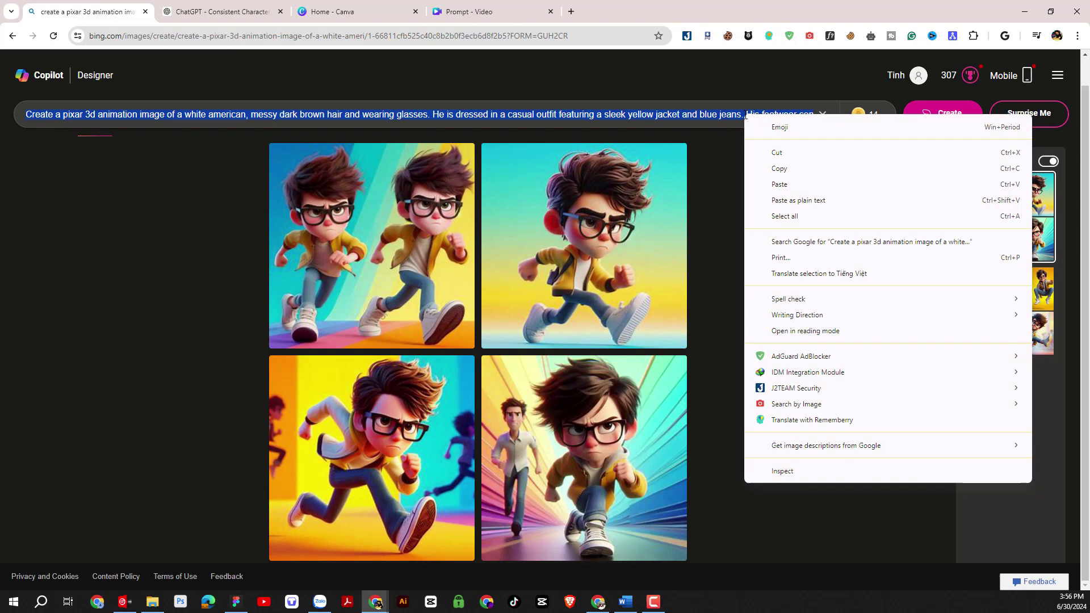
pyautogui.click(779, 179)
pyautogui.click(934, 114)
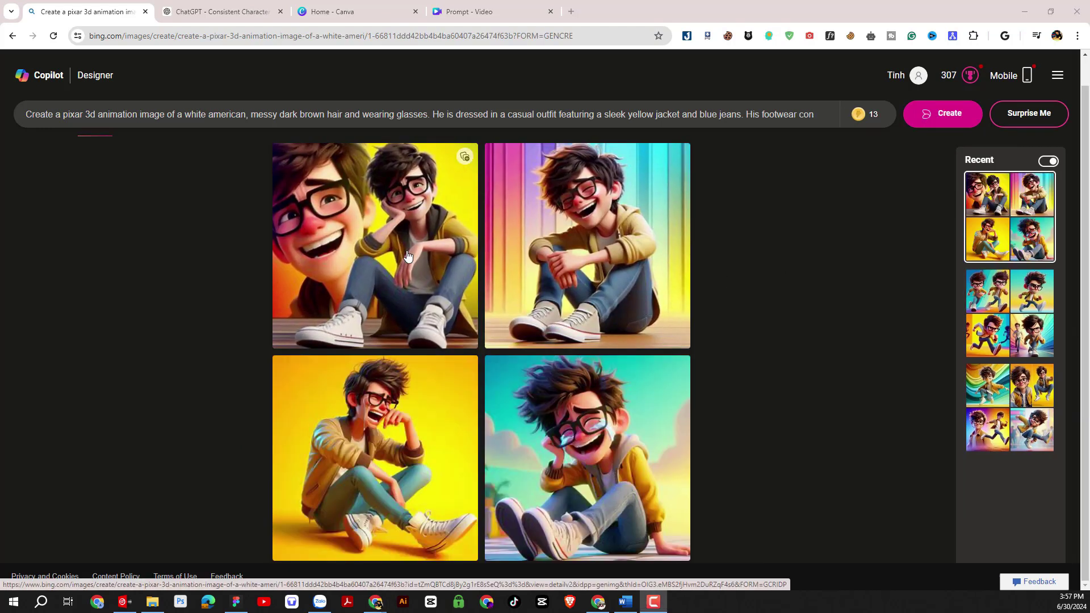
# - View the four generated images of the laughing boy sitting on the floor enlarged, and return to the results overview
pyautogui.click(407, 257)
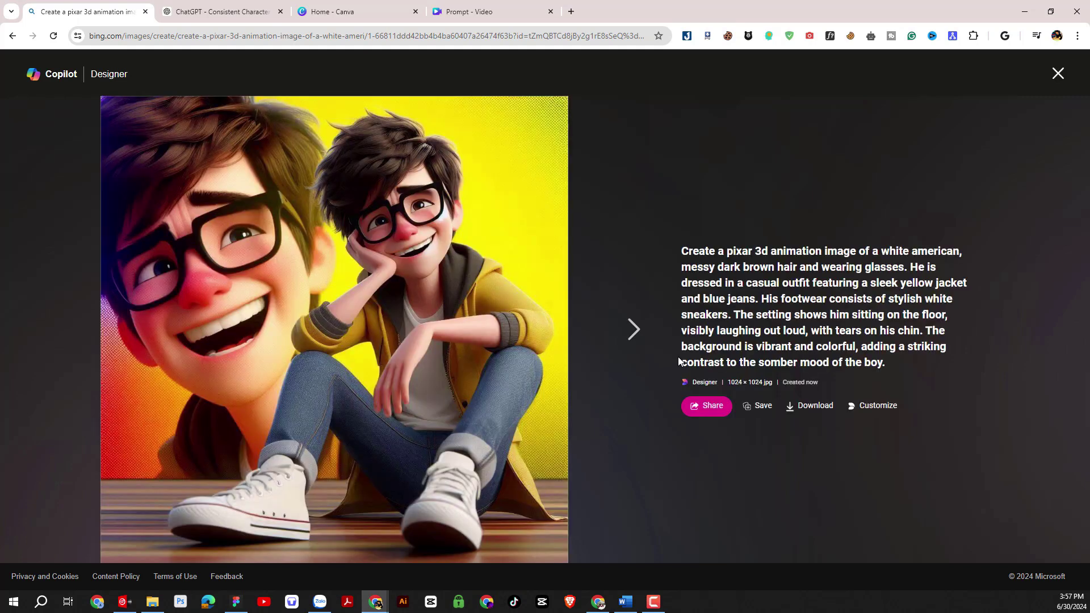
pyautogui.click(629, 335)
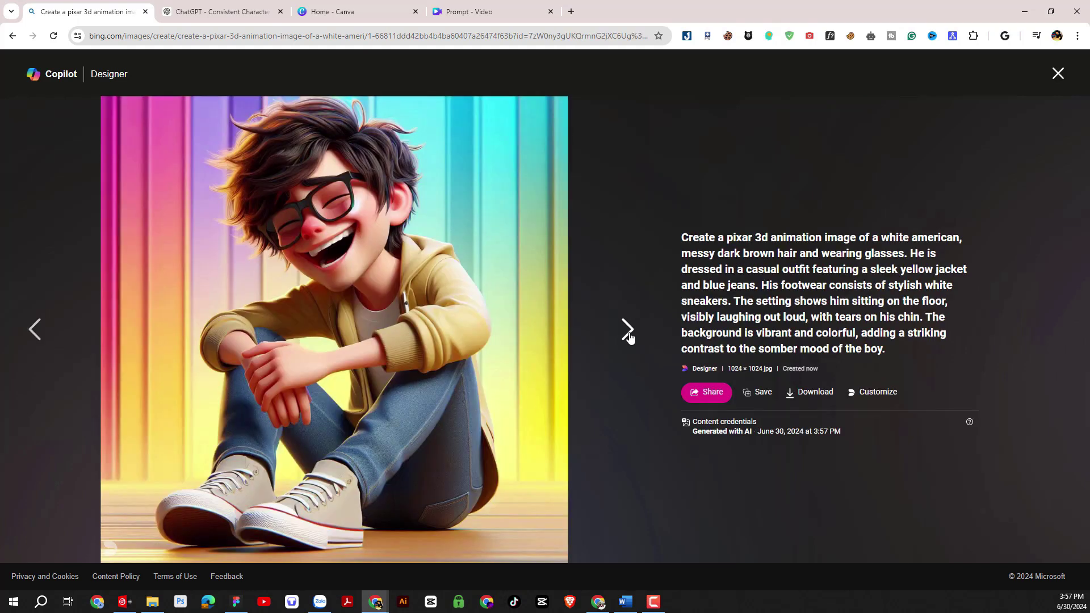
pyautogui.click(629, 335)
pyautogui.click(627, 332)
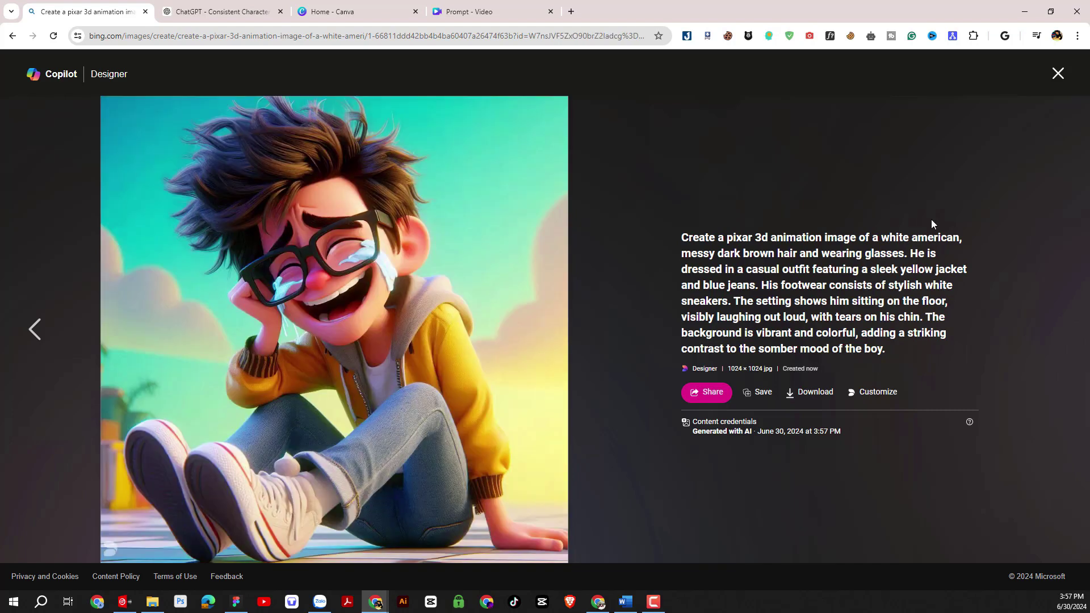
pyautogui.click(1058, 75)
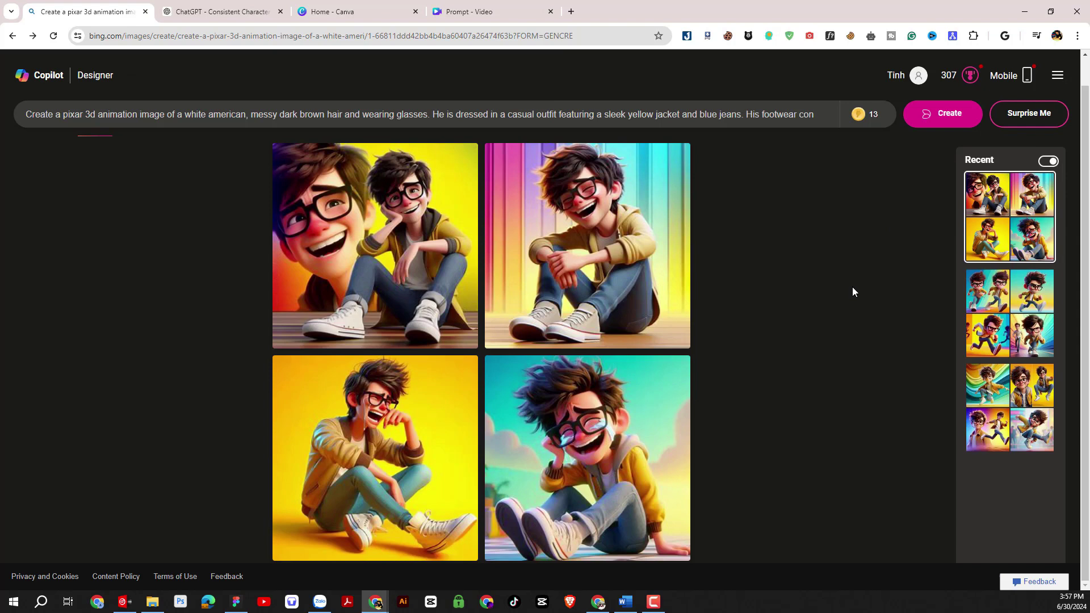
# - Switch to Canva, duplicate the sitting and laughing prompt and place the copy directly below it
pyautogui.click(459, 10)
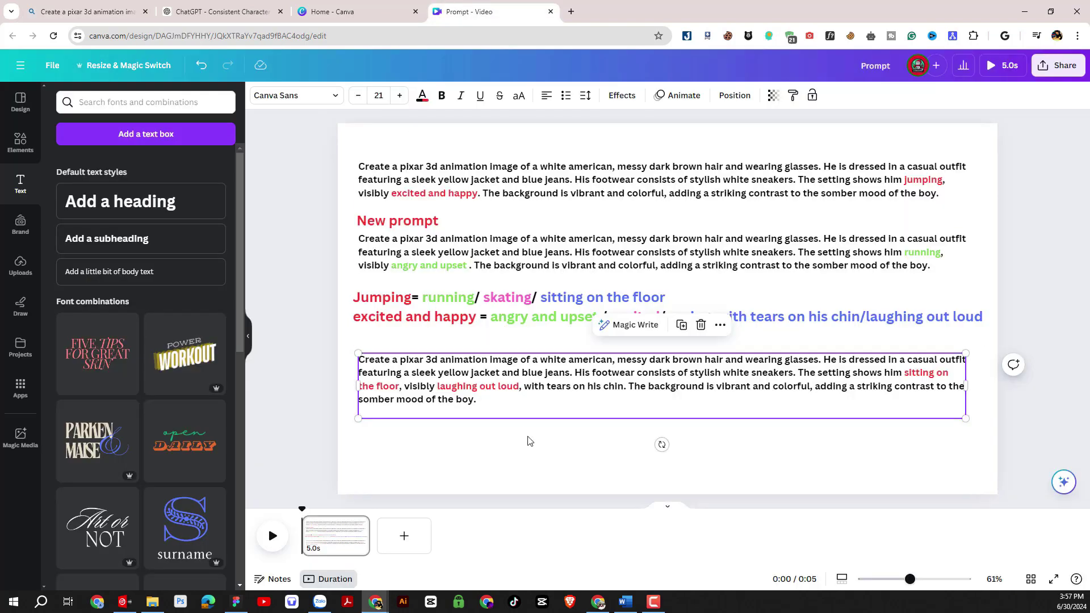
pyautogui.click(681, 324)
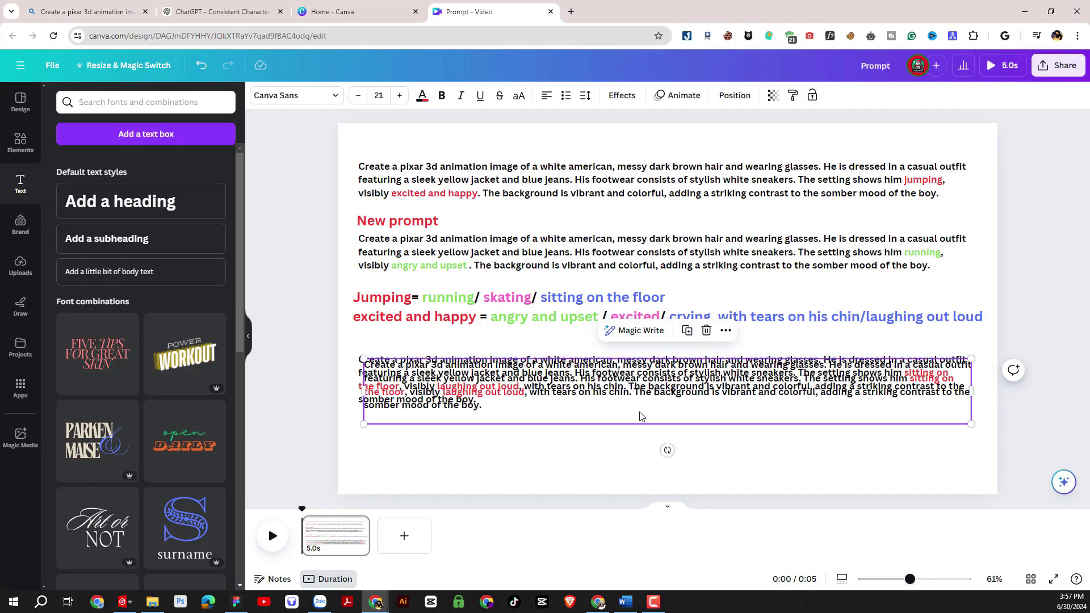
pyautogui.moveTo(640, 416); pyautogui.dragTo(635, 472)
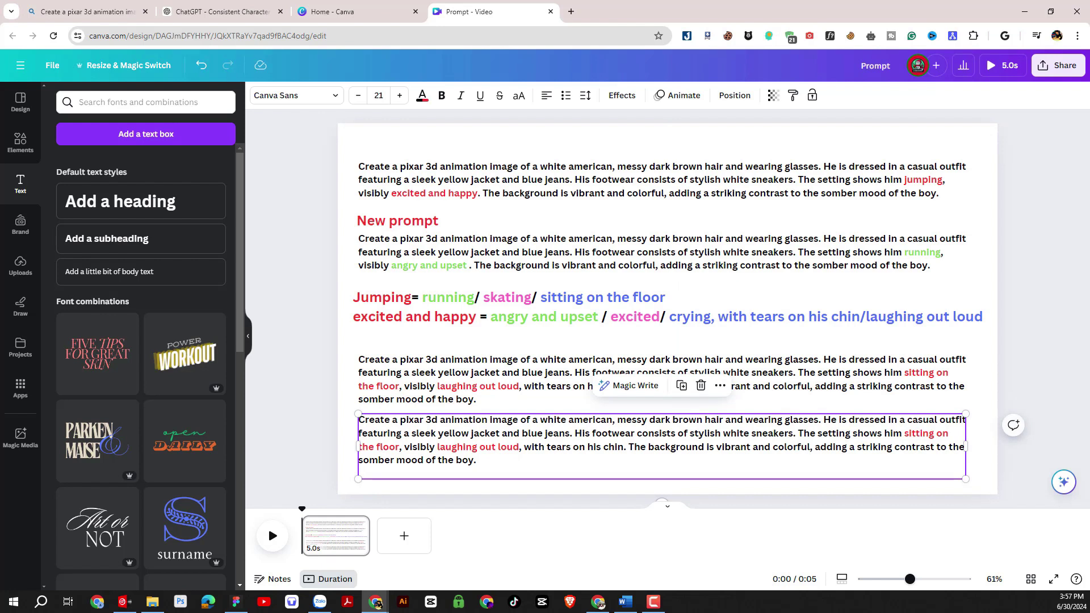
# - Replace the duplicated prompt's text with the version showing him "playing electronic guitar, visibly laughing out loud"
pyautogui.hotkey('alt', 'Tab')
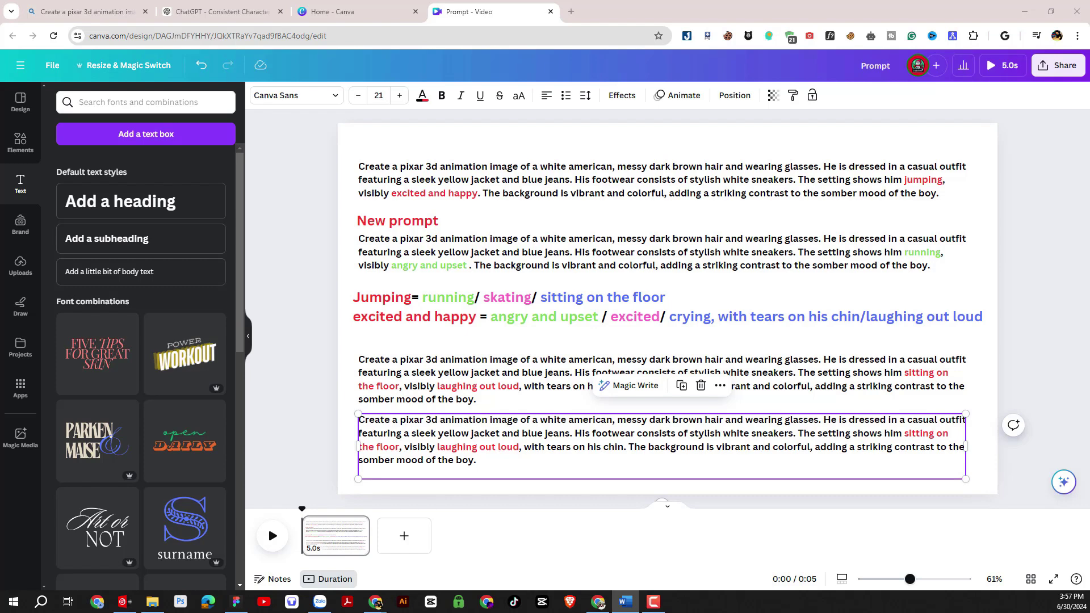
pyautogui.click(631, 427)
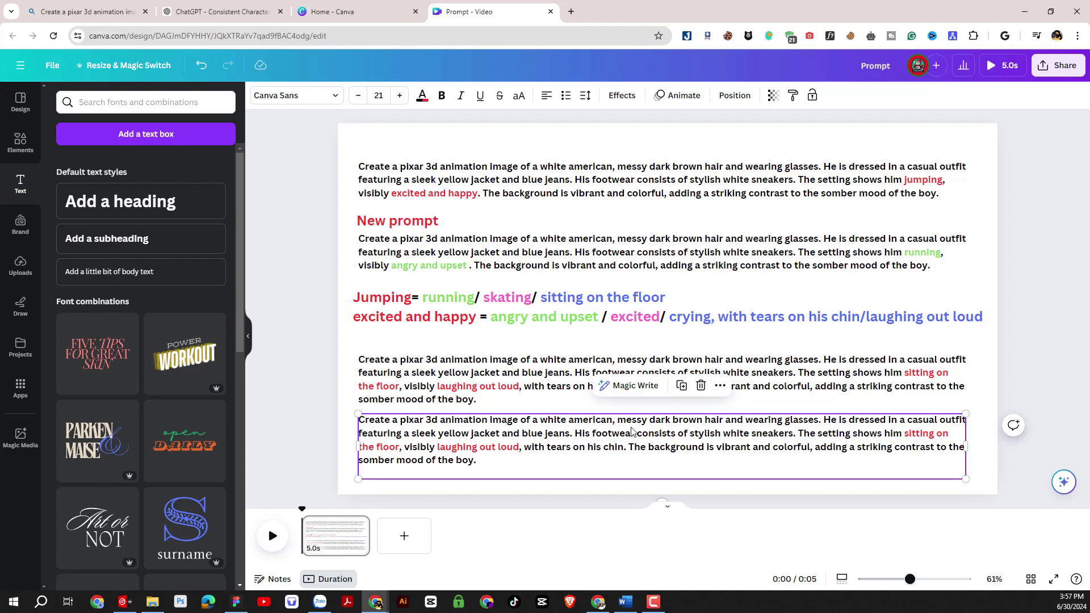
pyautogui.hotkey('ctrl', 'a')
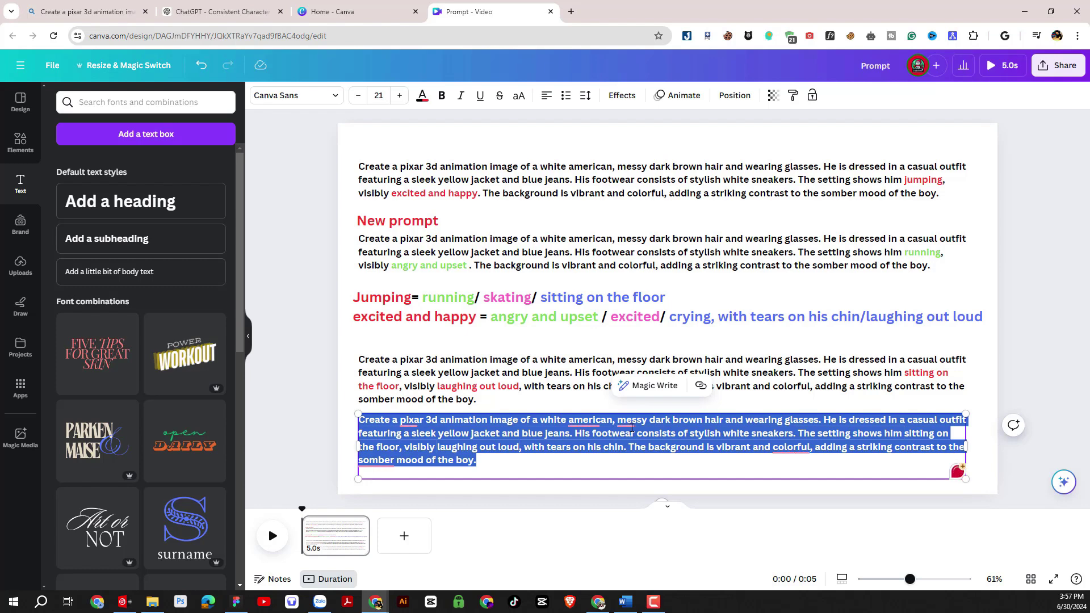
pyautogui.write('Create a pixar 3d animation image of white american, messy dark brown hair wearing glasses.. He is dressed in a casual outfit featuring a sleek yellow jacket and blue jeans. His footwear consists of stylish white sneakers. The setting shows him playing electronic guitar, visibly laughing out loud. The background is vibrant and colorful, adding a striking contrast to the somber mood of the boy.')
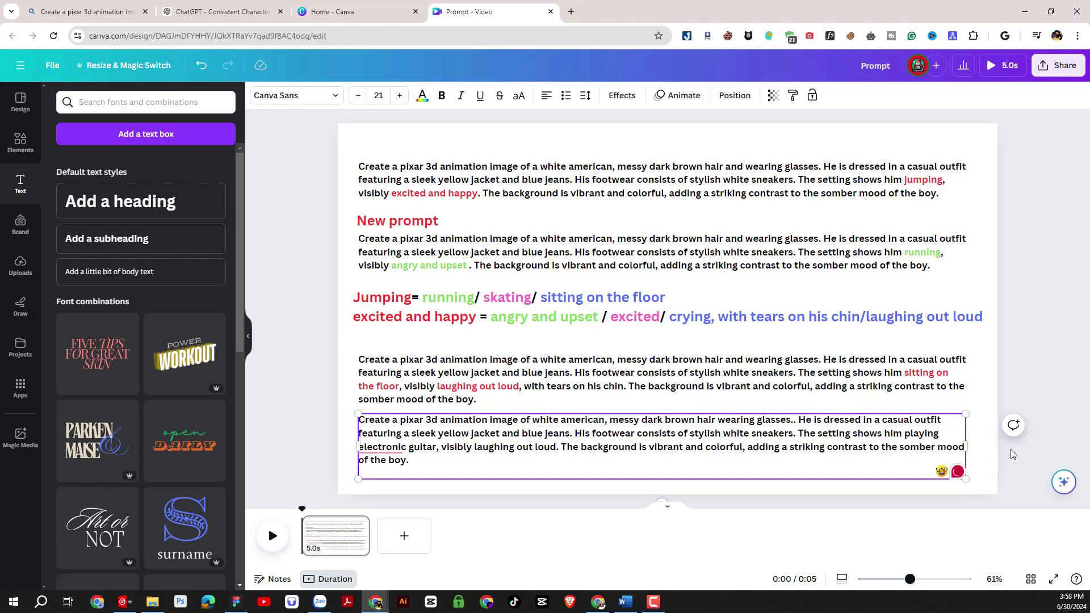
pyautogui.press('Escape')
# - Colour the phrases "playing electronic guitar" and "laughing out loud" red in the lowest prompt
pyautogui.click(668, 452)
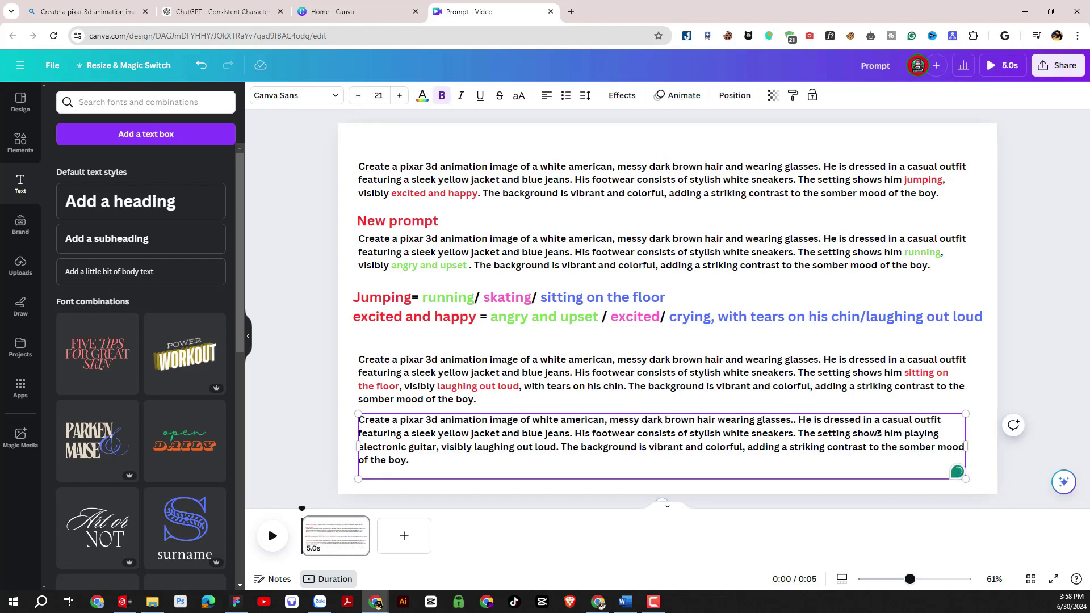
pyautogui.moveTo(903, 434); pyautogui.dragTo(438, 448)
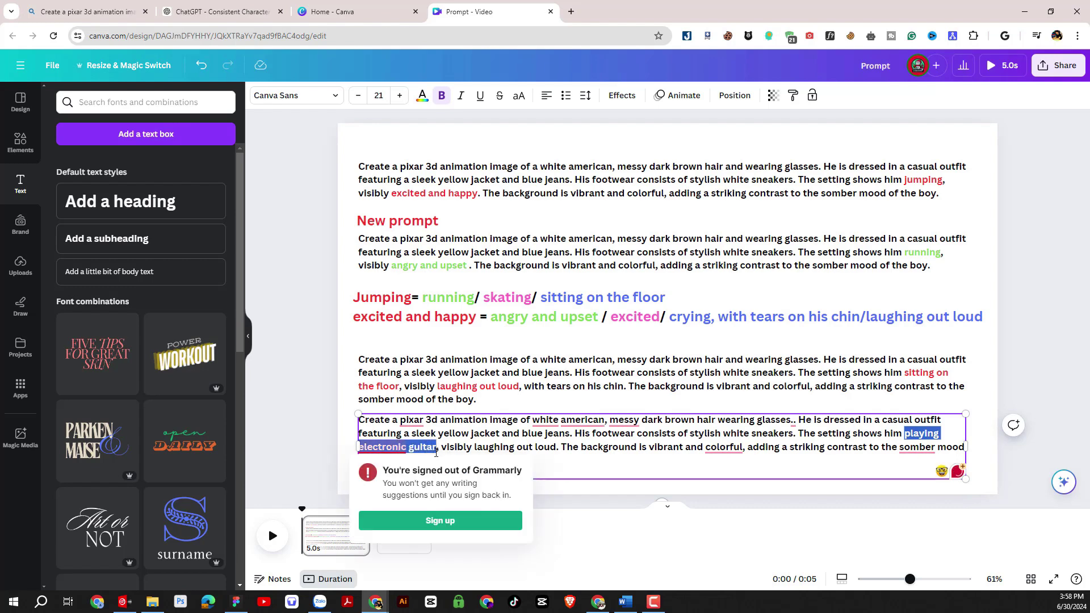
pyautogui.click(422, 95)
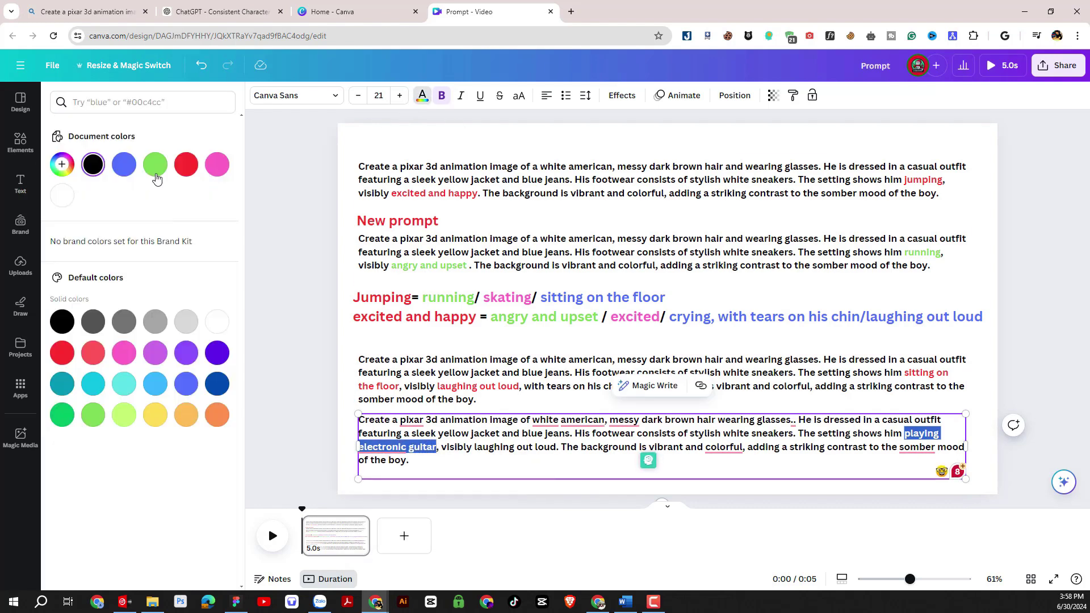
pyautogui.click(515, 447)
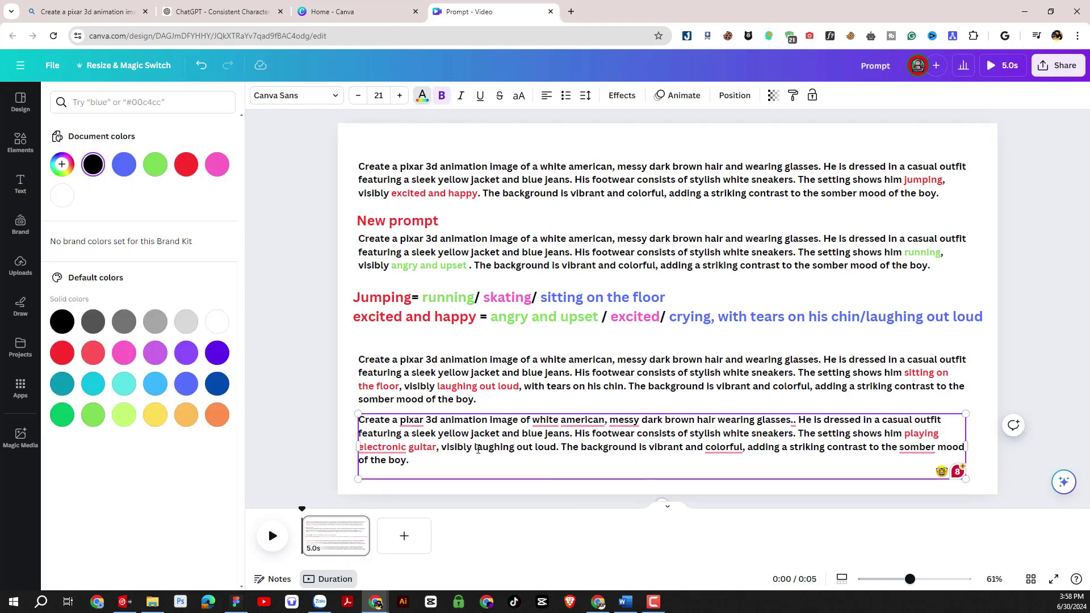
pyautogui.moveTo(478, 447); pyautogui.dragTo(556, 447)
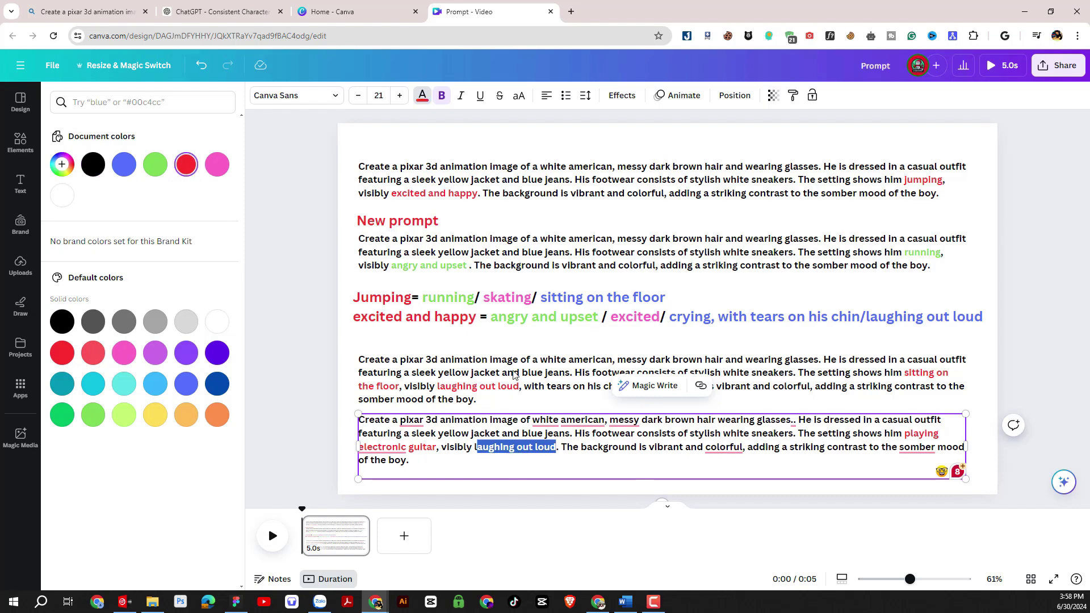
# - Copy the electronic guitar prompt from Canva, paste it over the existing prompt in Bing Image Creator, and generate the images
pyautogui.doubleClick(724, 448)
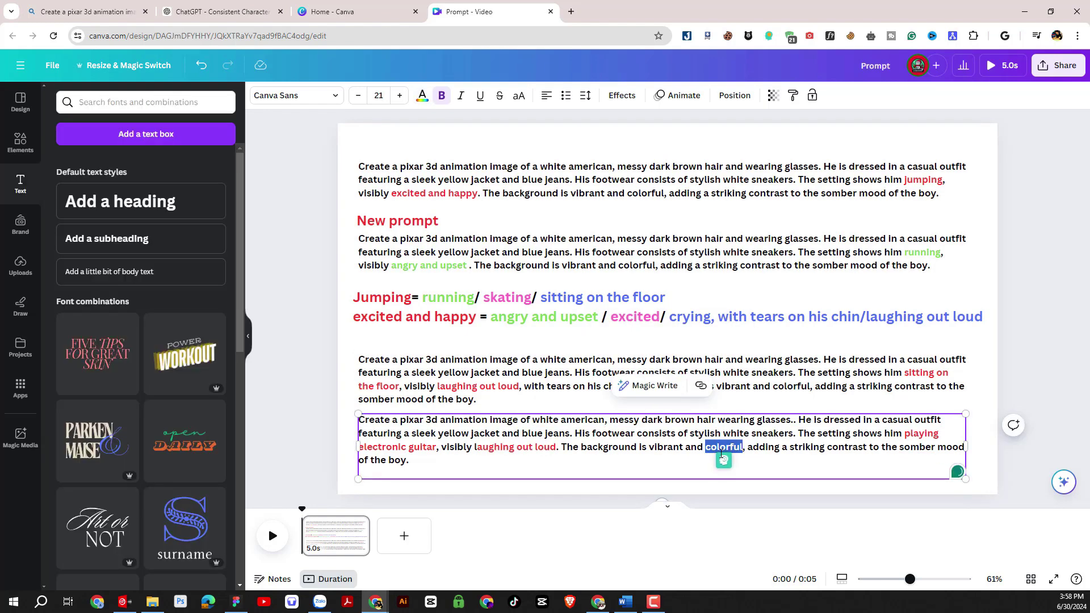
pyautogui.tripleClick(721, 453)
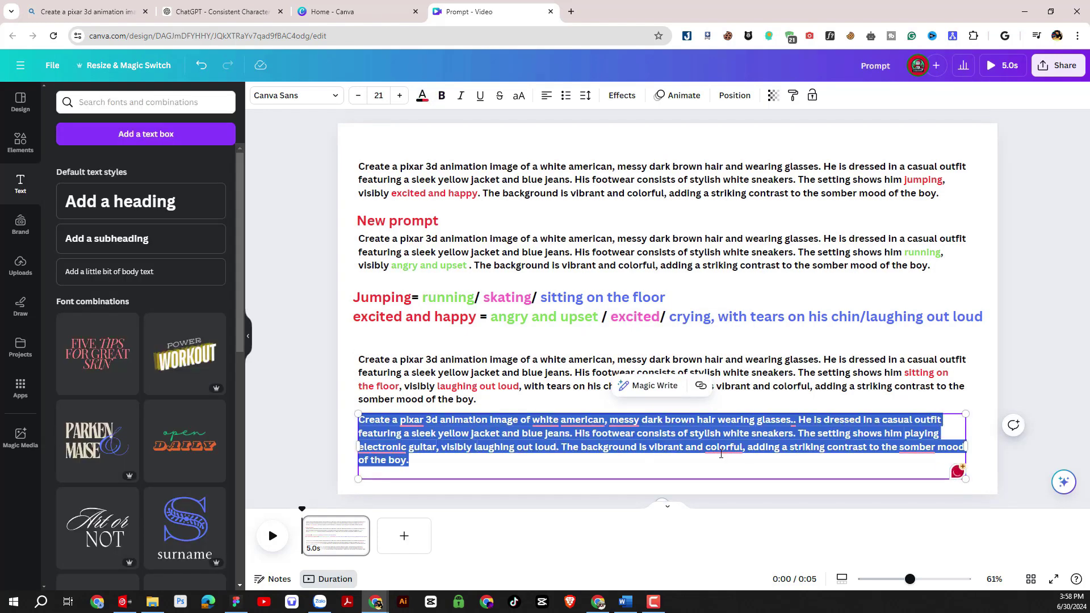
pyautogui.click(88, 11)
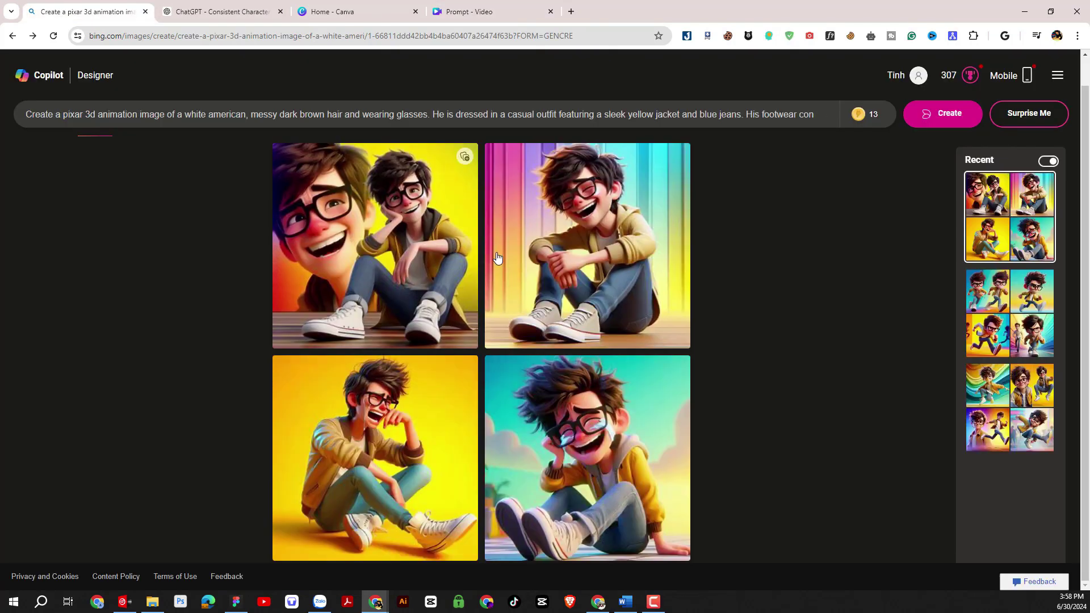
pyautogui.tripleClick(560, 119)
pyautogui.rightClick(568, 114)
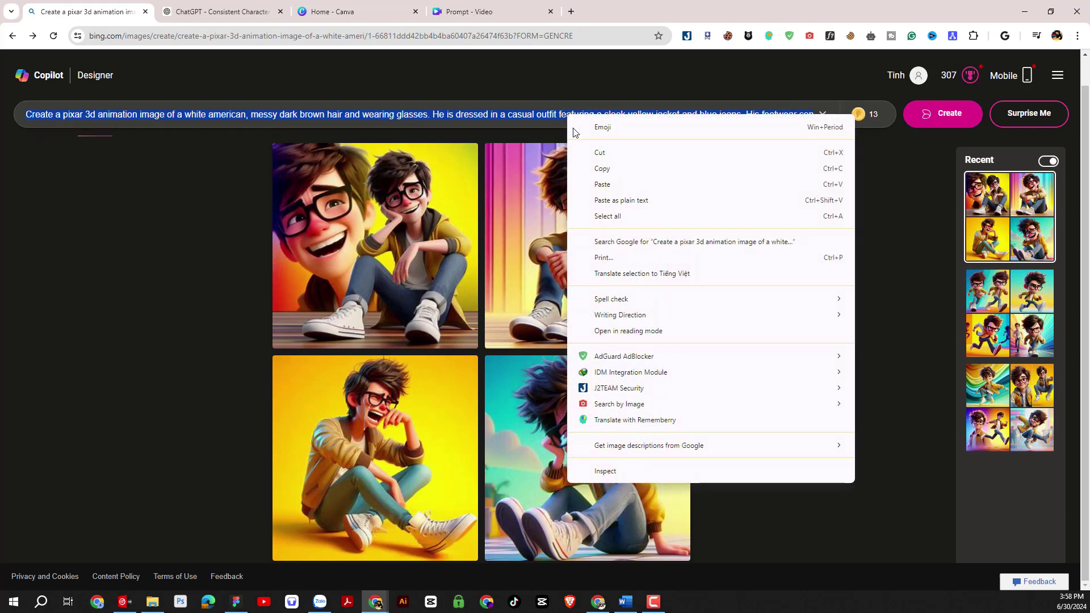
pyautogui.click(610, 185)
pyautogui.click(931, 121)
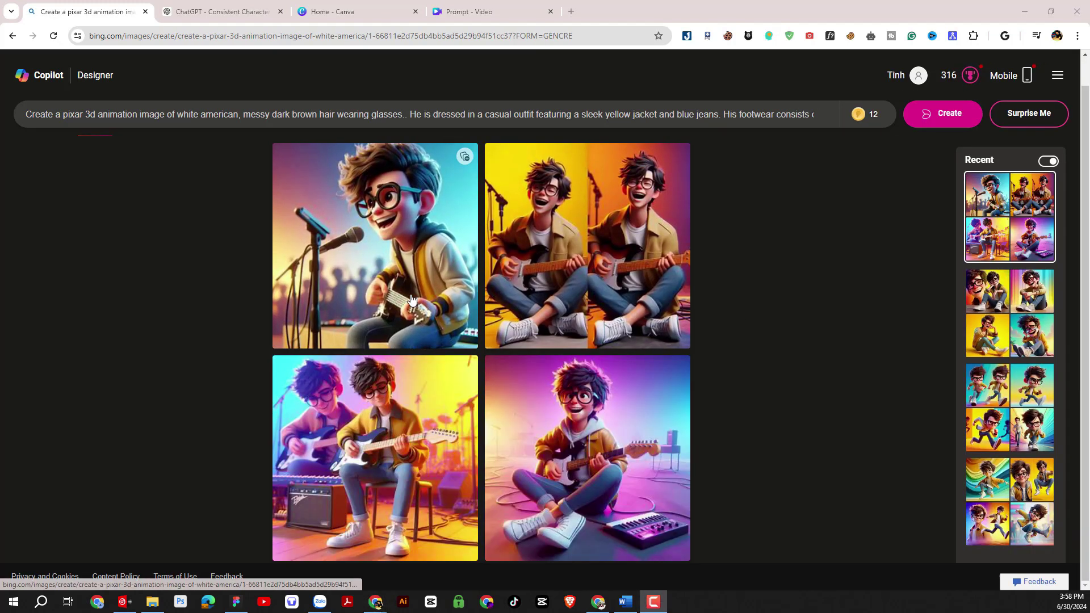
# - View the four generated images of the boy playing electronic guitar enlarged, and return to the results overview
pyautogui.click(411, 300)
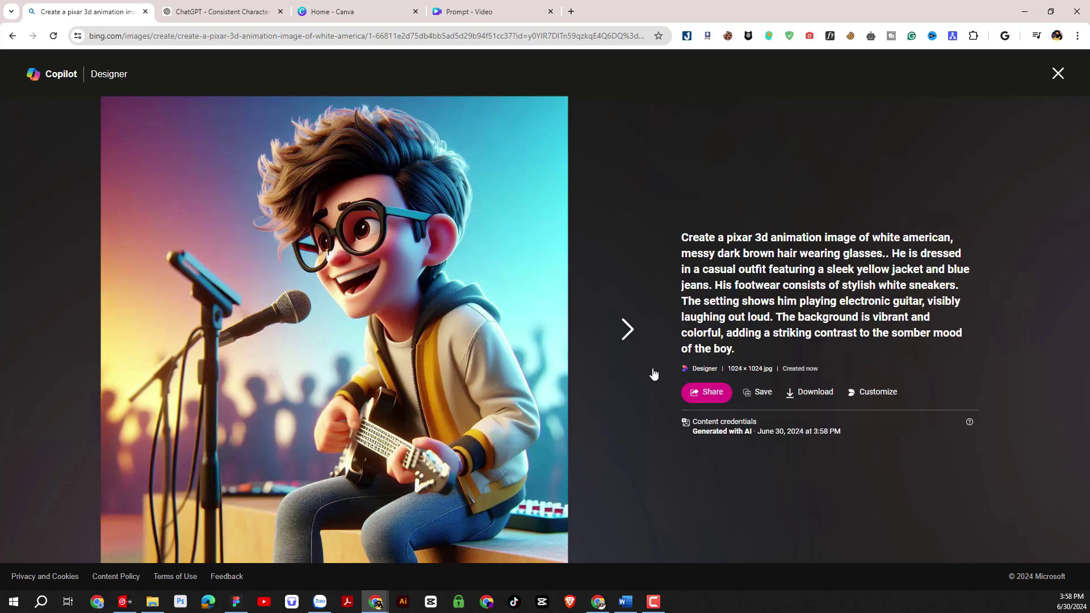
pyautogui.click(627, 330)
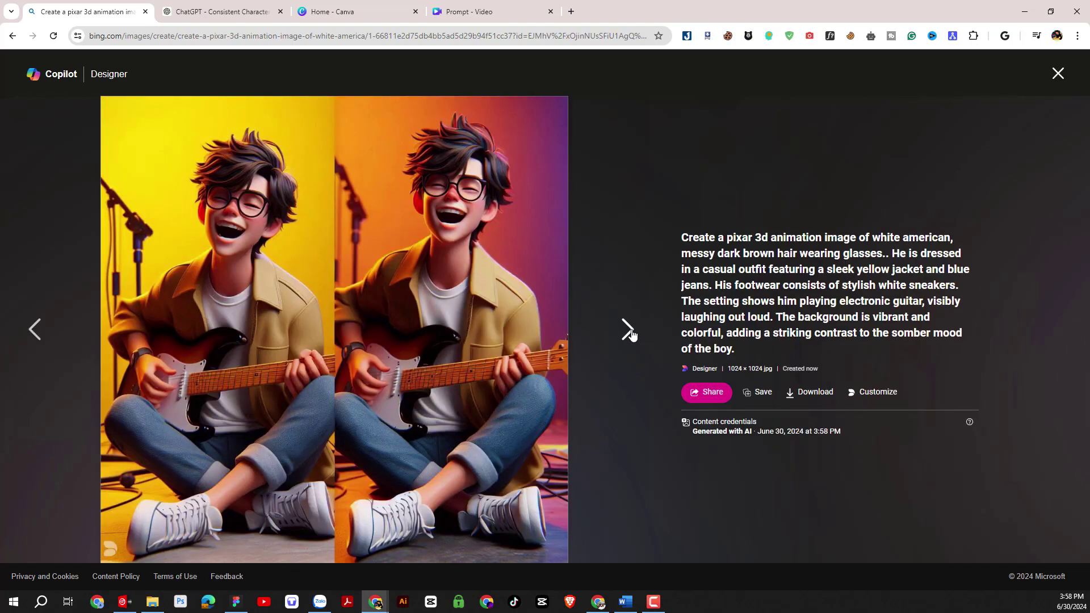
pyautogui.click(627, 330)
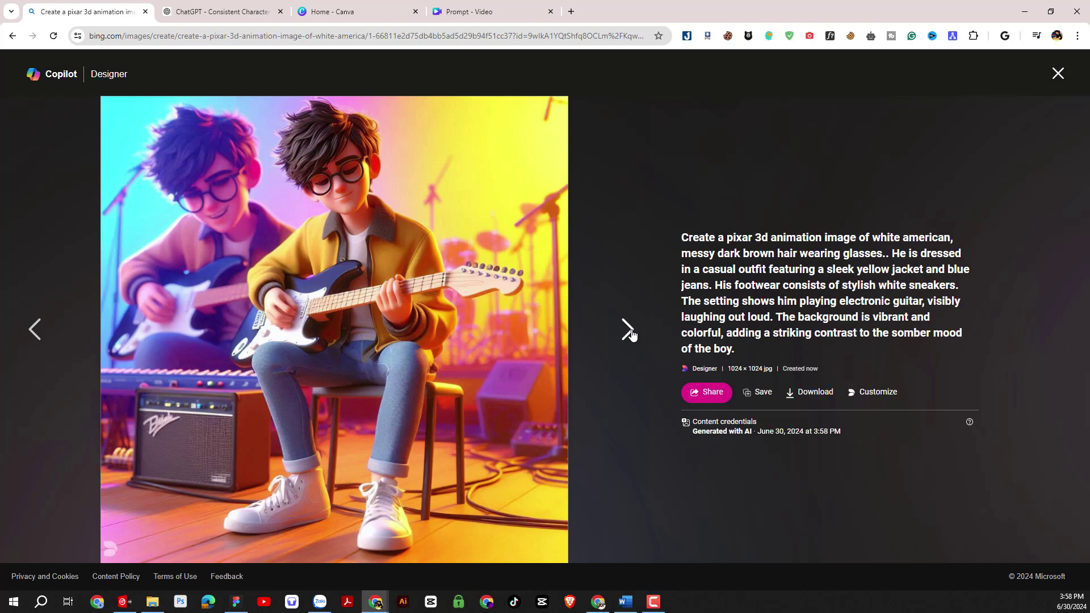
pyautogui.click(628, 330)
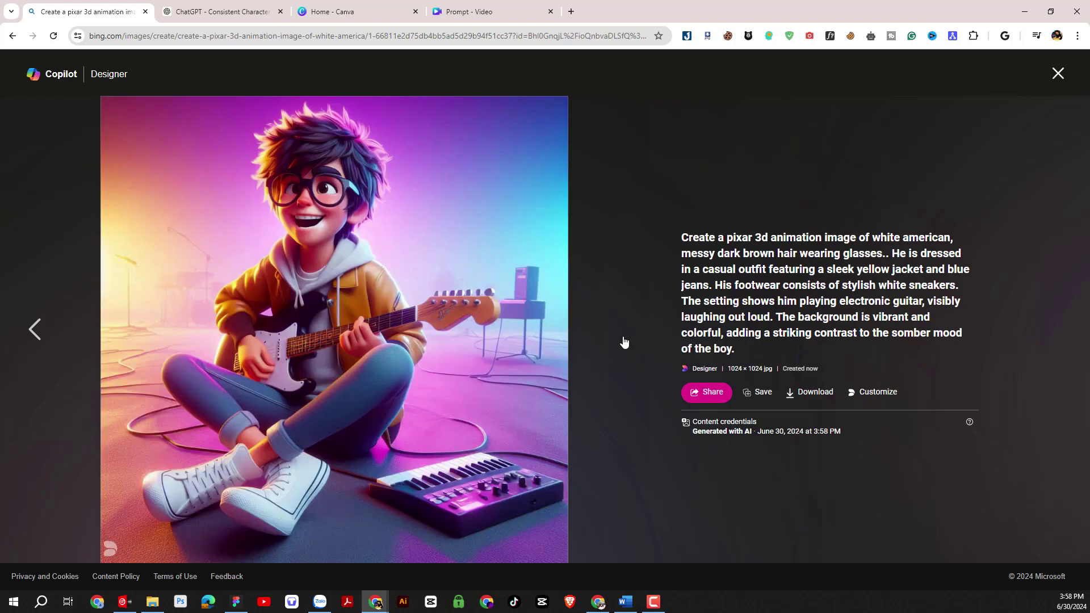
pyautogui.click(27, 335)
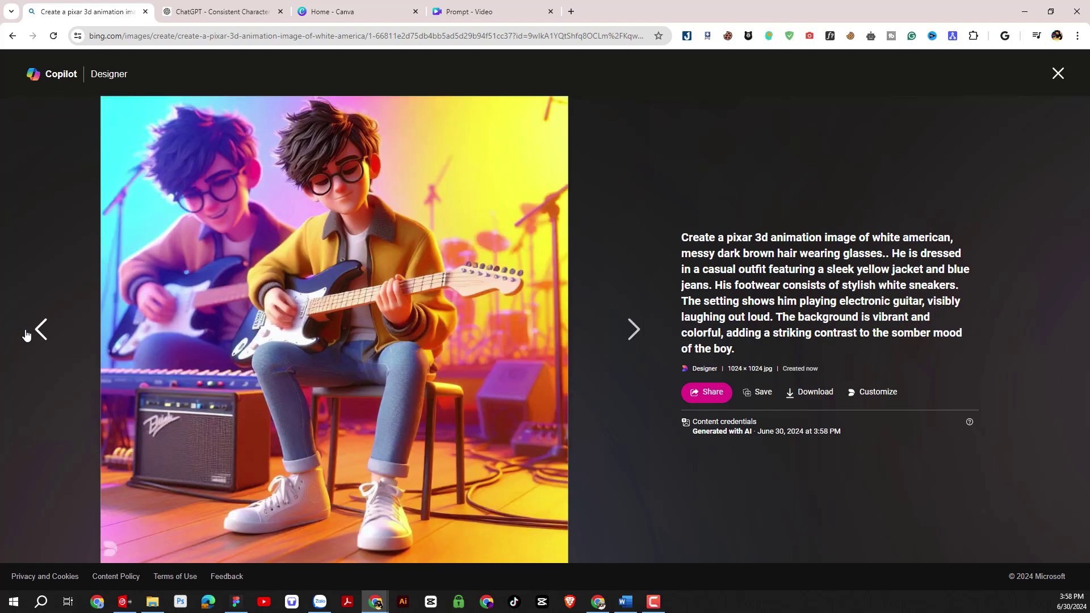
pyautogui.click(627, 331)
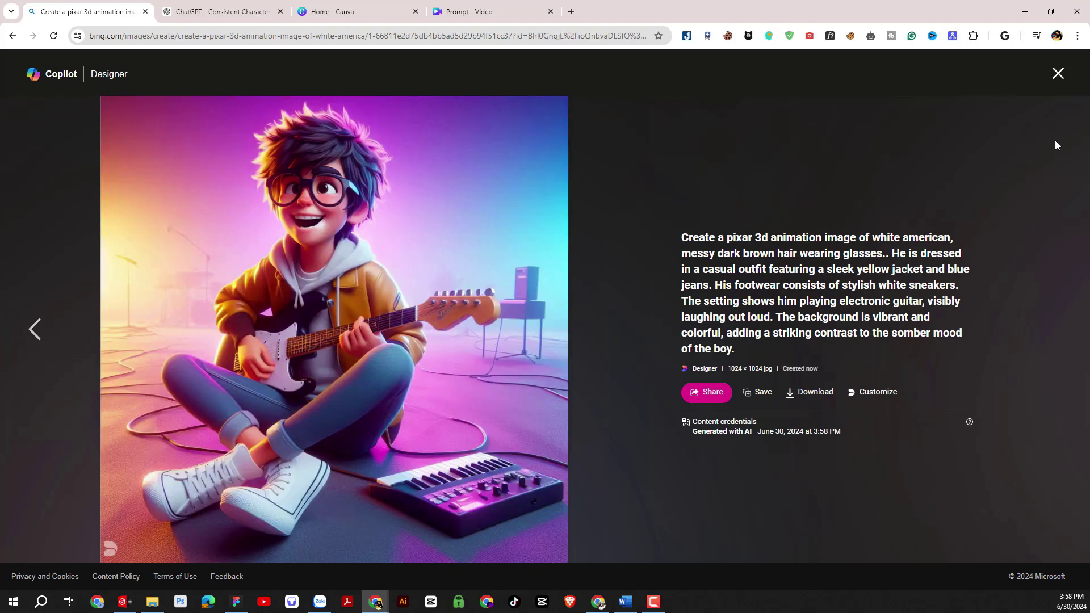
pyautogui.click(1057, 73)
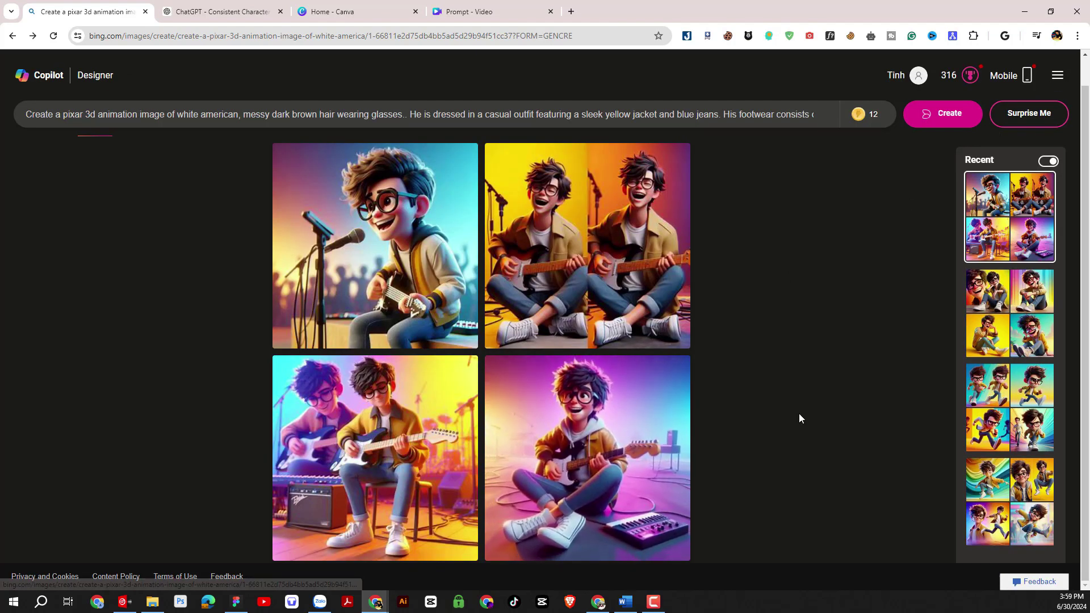
# - Generate another set of images from the same guitar prompt, view each one enlarged, and close the enlarged view
pyautogui.click(944, 122)
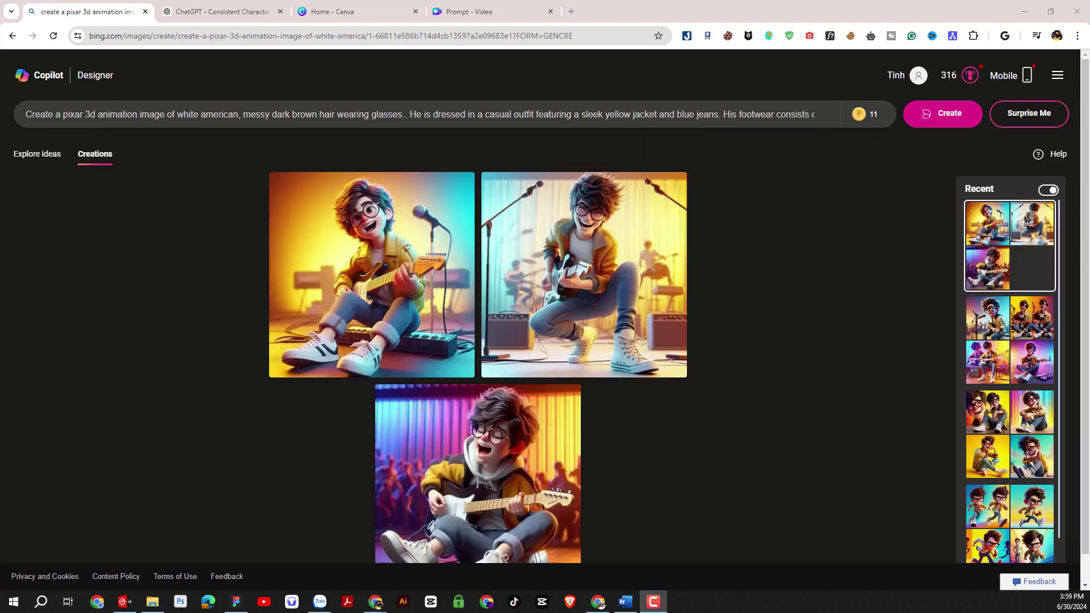
pyautogui.click(388, 312)
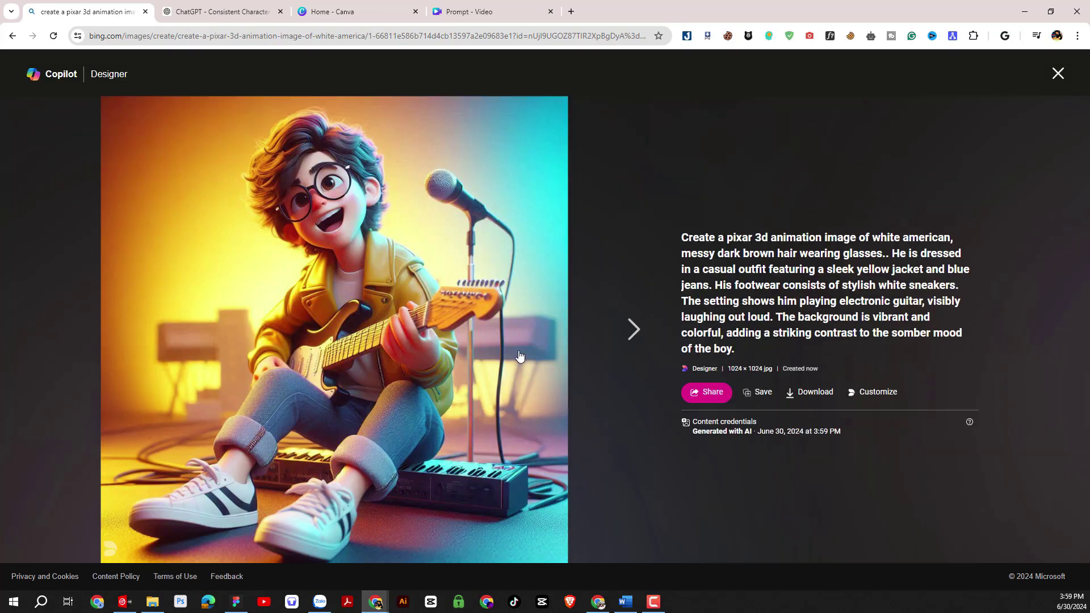
pyautogui.click(628, 330)
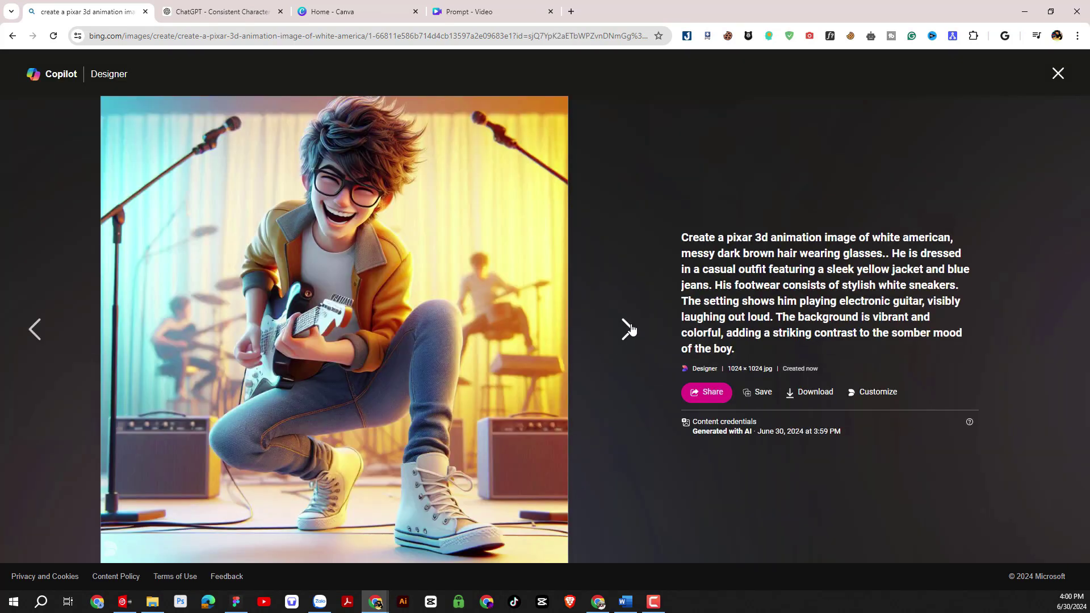
pyautogui.click(629, 330)
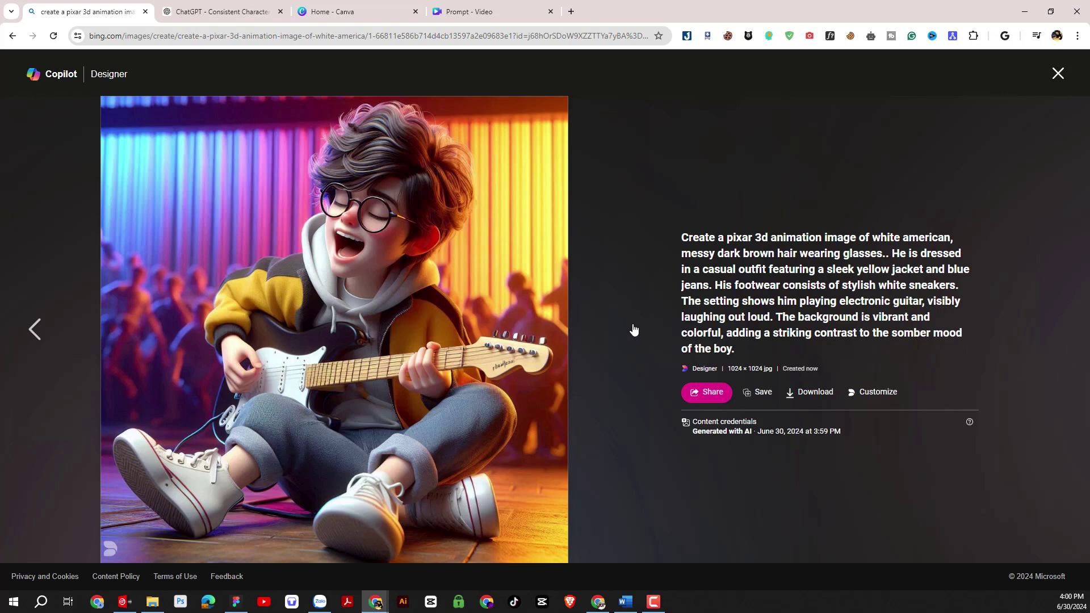
pyautogui.click(1058, 74)
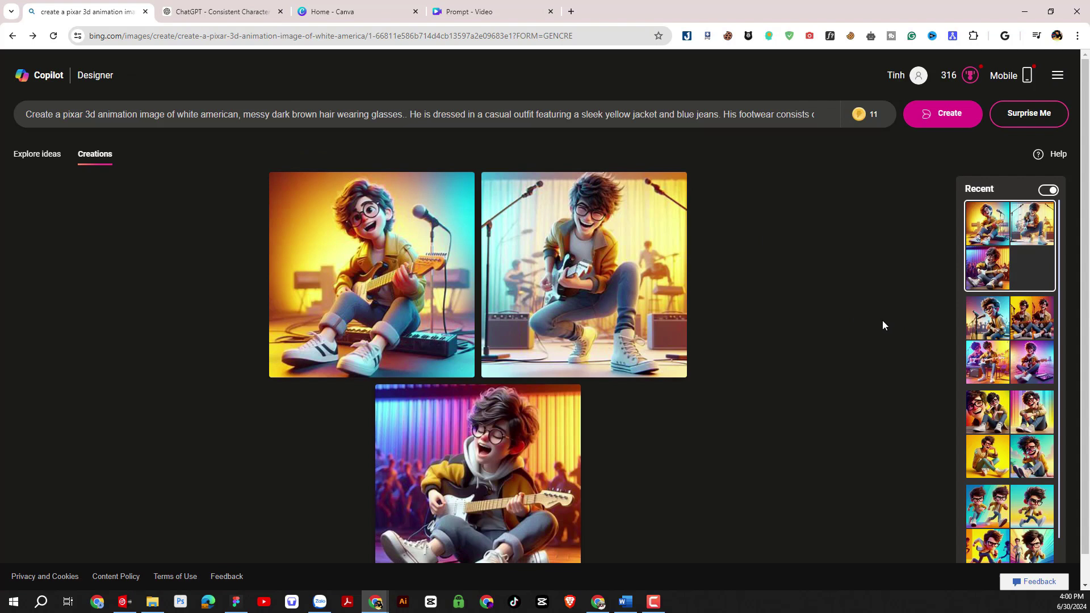
# - Look through the recent creations and generate a further batch of images from the unchanged guitar prompt
pyautogui.scroll(-1, 989, 333)
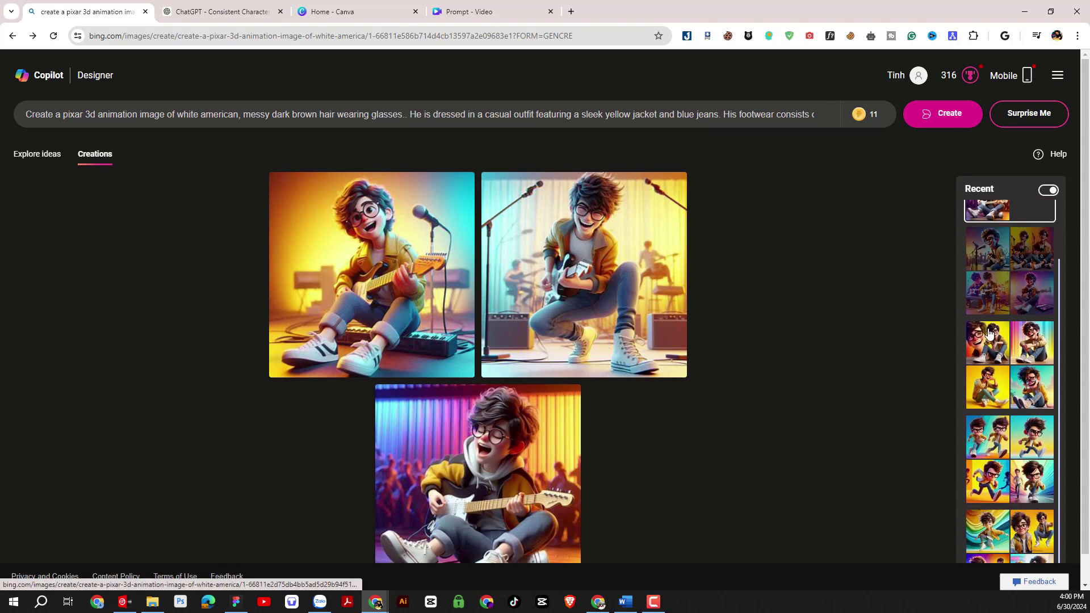
pyautogui.scroll(1, 988, 334)
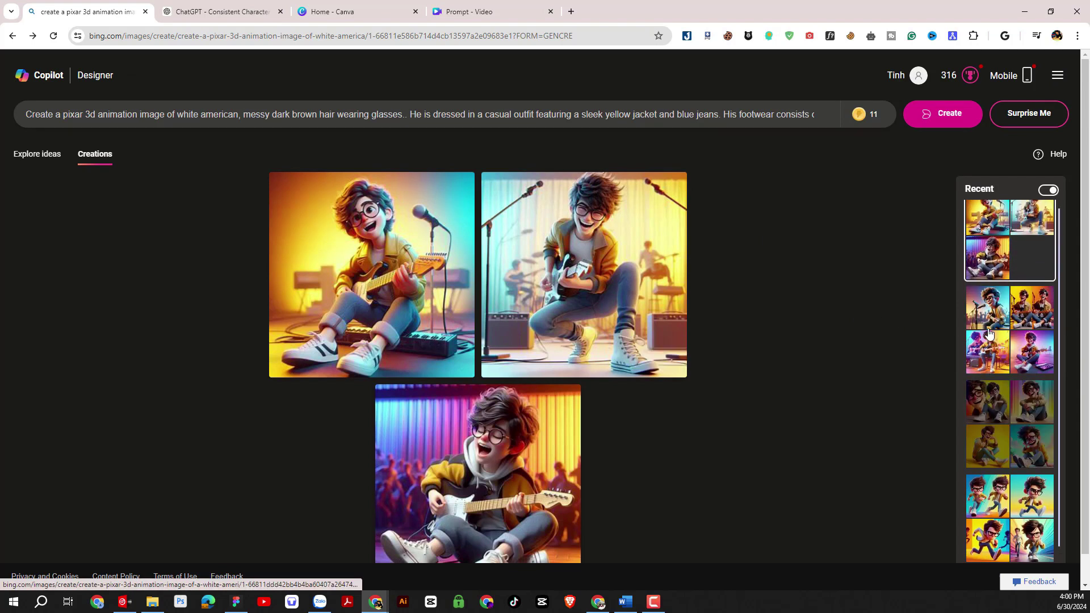
pyautogui.click(945, 130)
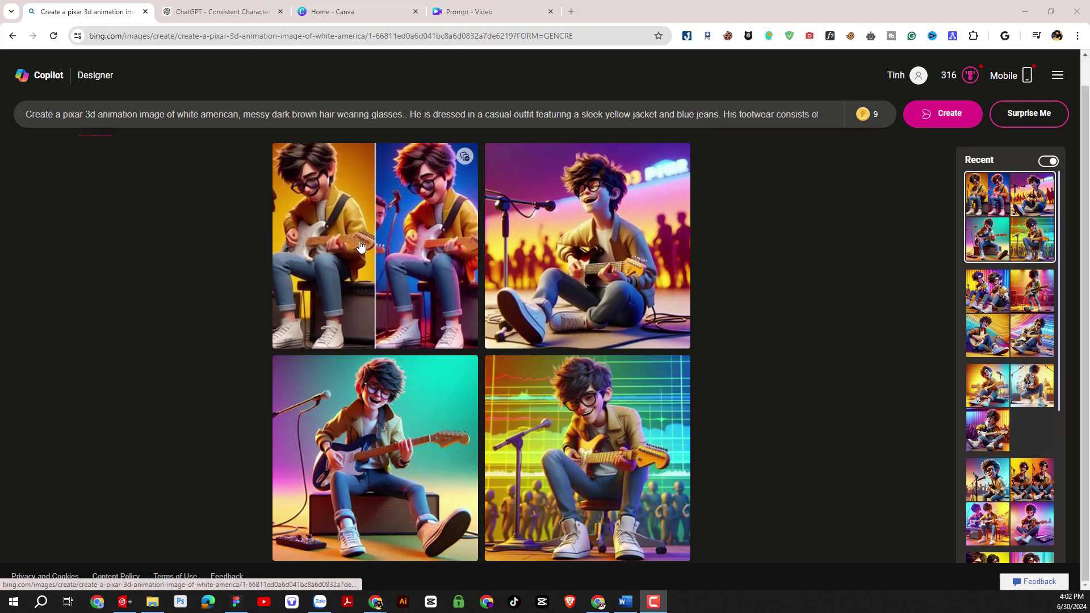
# - View the images of the newest guitar batch enlarged one after another, and return to the results overview
pyautogui.click(360, 245)
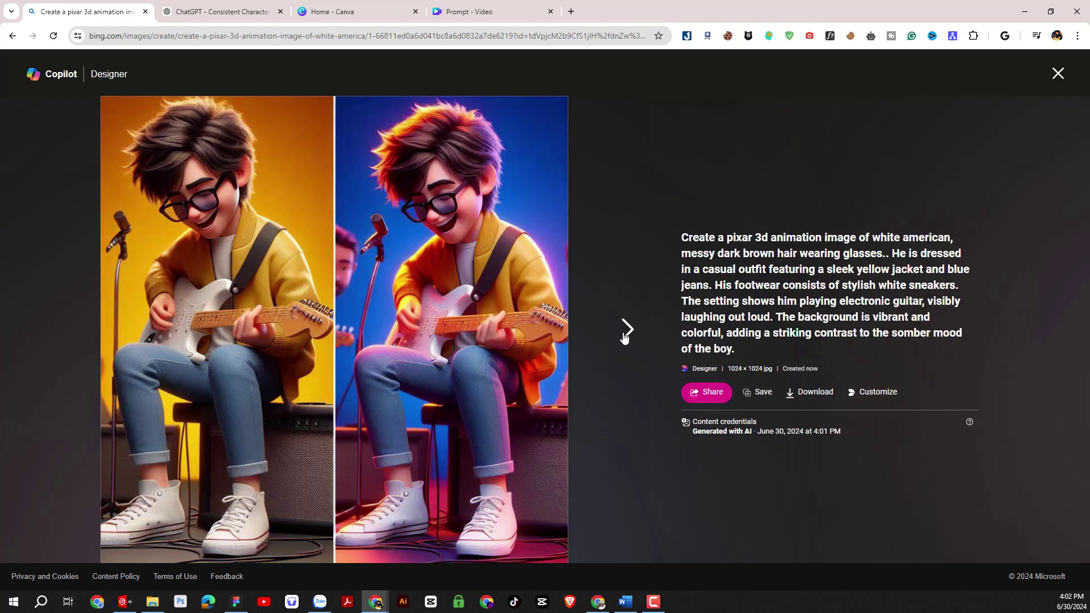
pyautogui.click(627, 329)
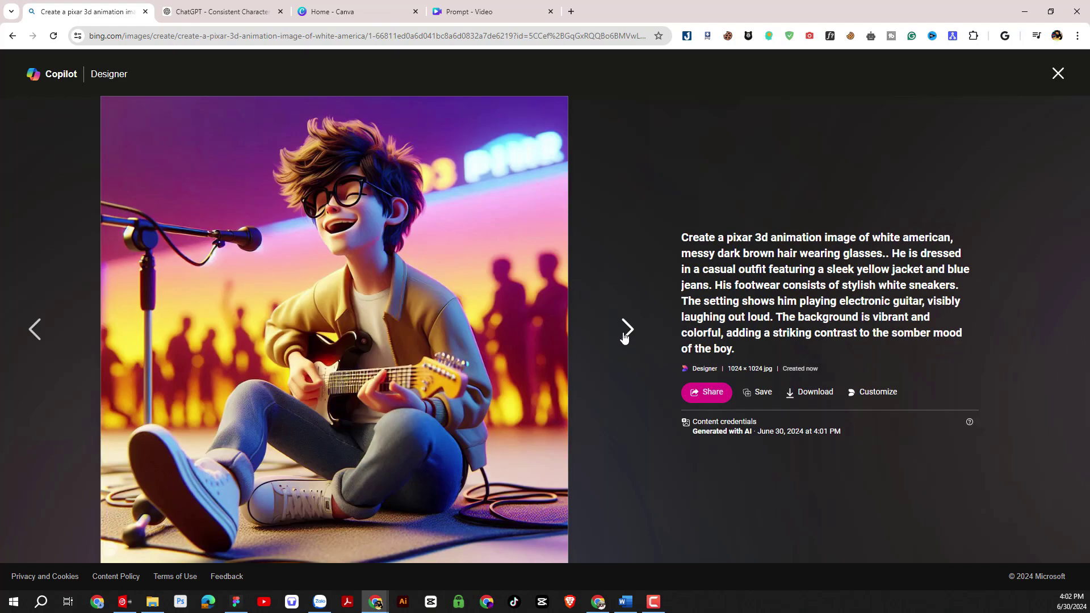
pyautogui.click(626, 330)
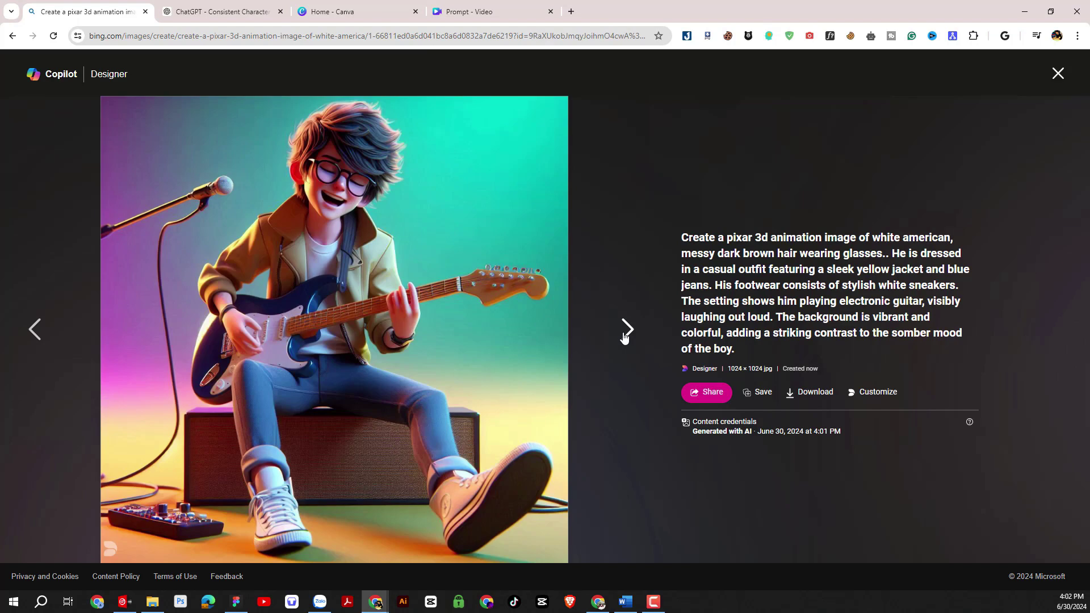
pyautogui.click(627, 329)
pyautogui.click(1057, 74)
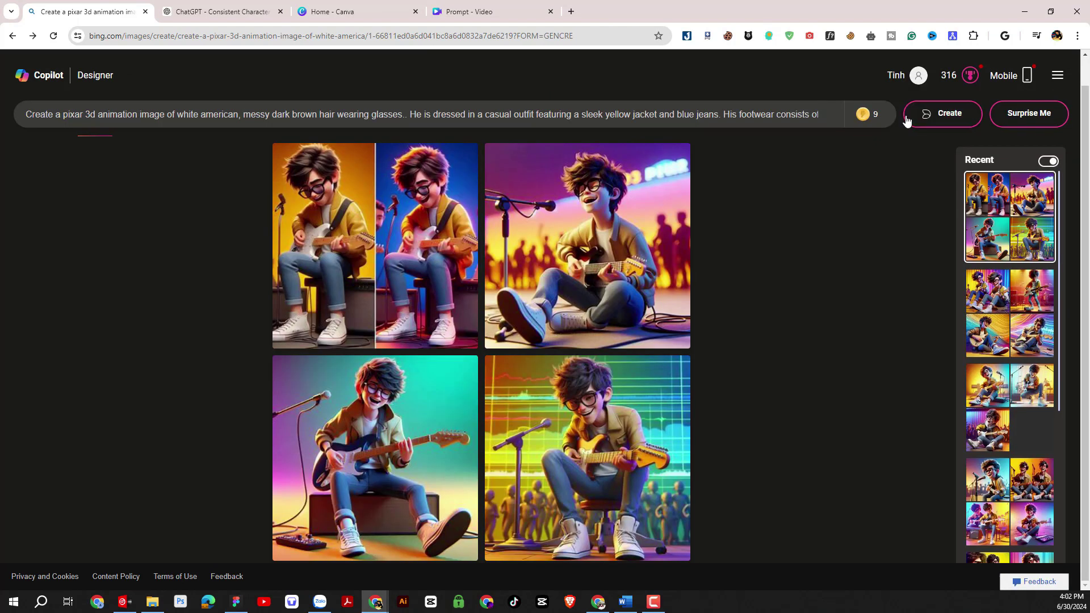
# - Change the prompt so the setting shows him "skating, visibly excited", and generate the images
pyautogui.click(392, 114)
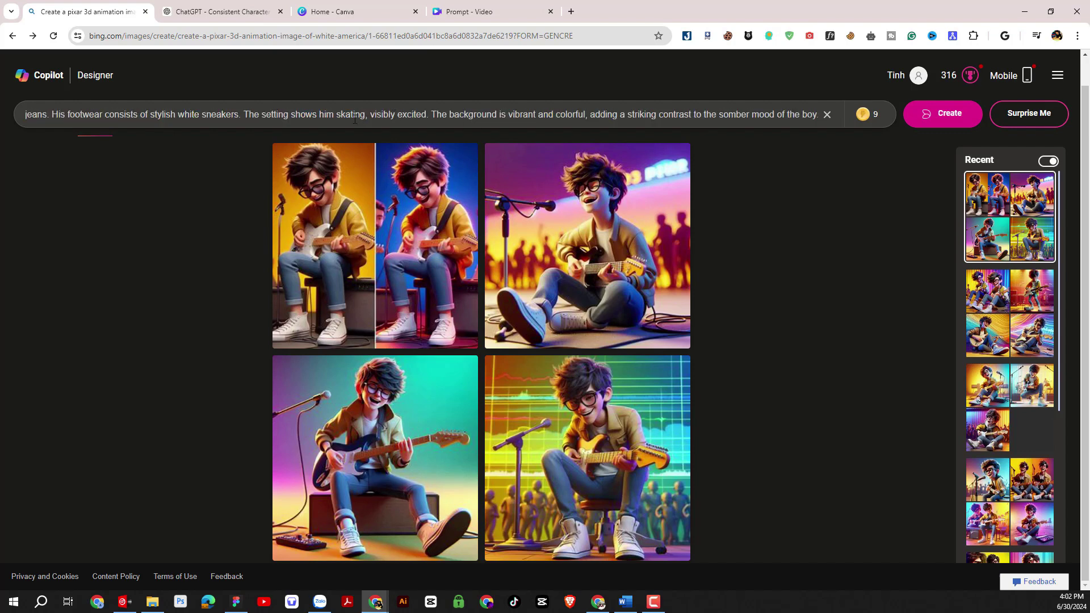
pyautogui.moveTo(335, 115); pyautogui.dragTo(398, 112)
pyautogui.click(931, 119)
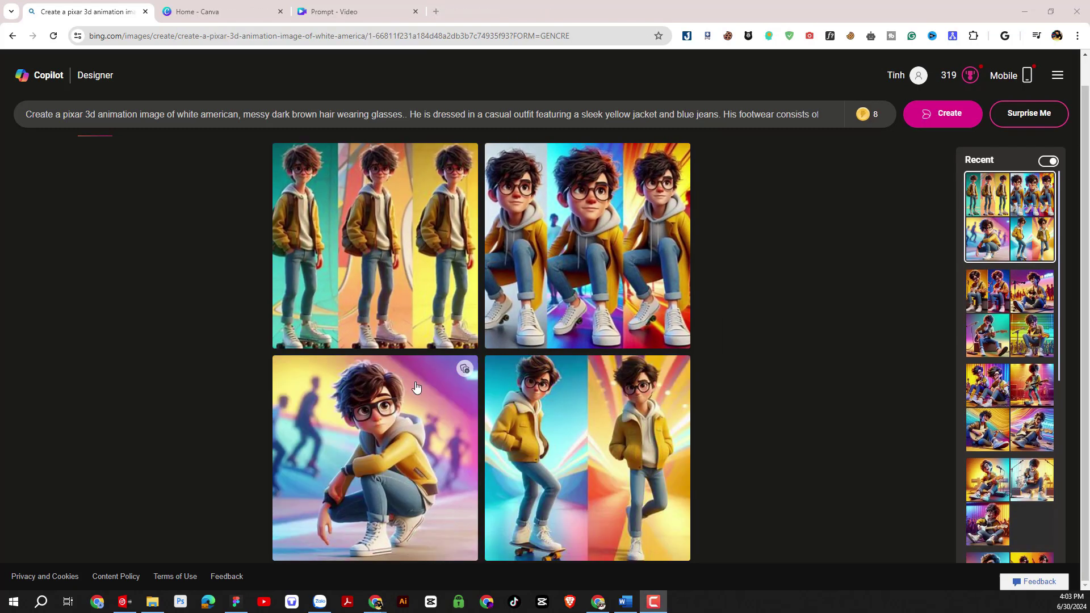
# - View the generated images of the skating boy enlarged, going forward and back through them, and return to the results overview
pyautogui.click(404, 428)
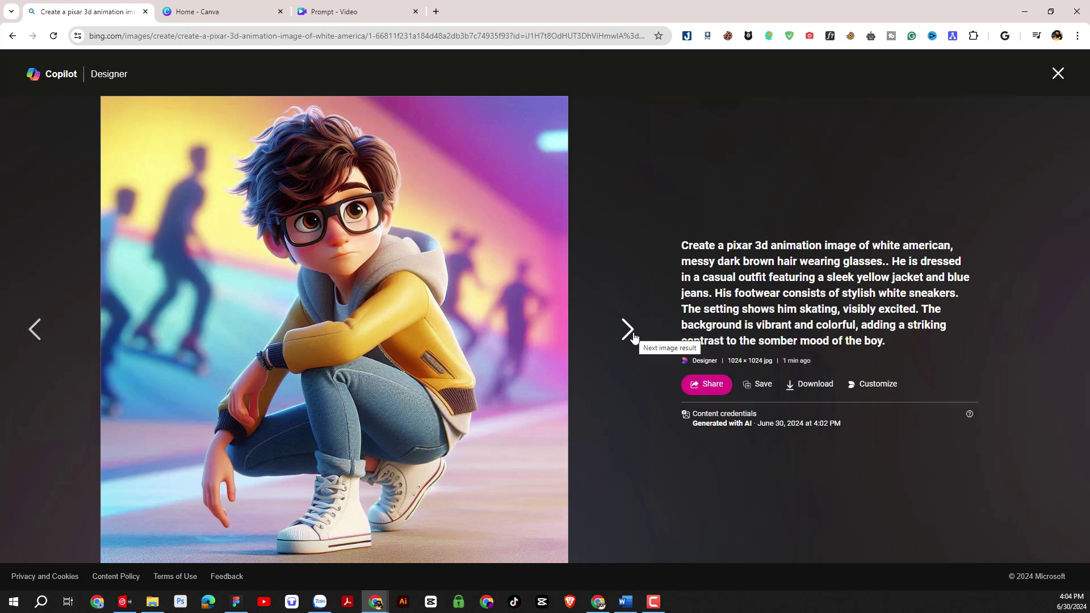
pyautogui.click(633, 335)
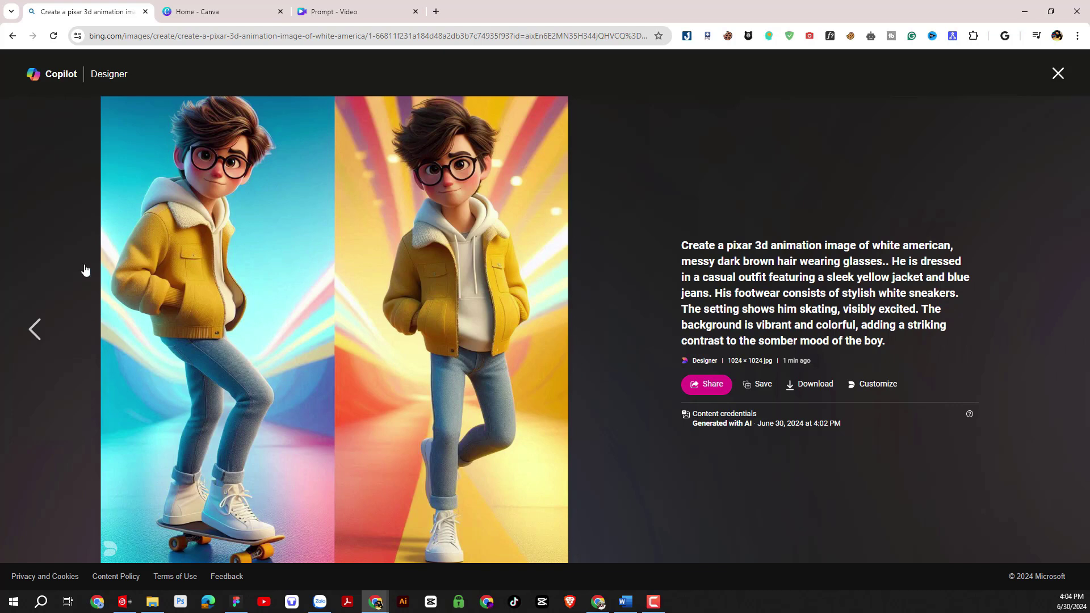
pyautogui.click(40, 328)
pyautogui.click(39, 328)
pyautogui.click(40, 328)
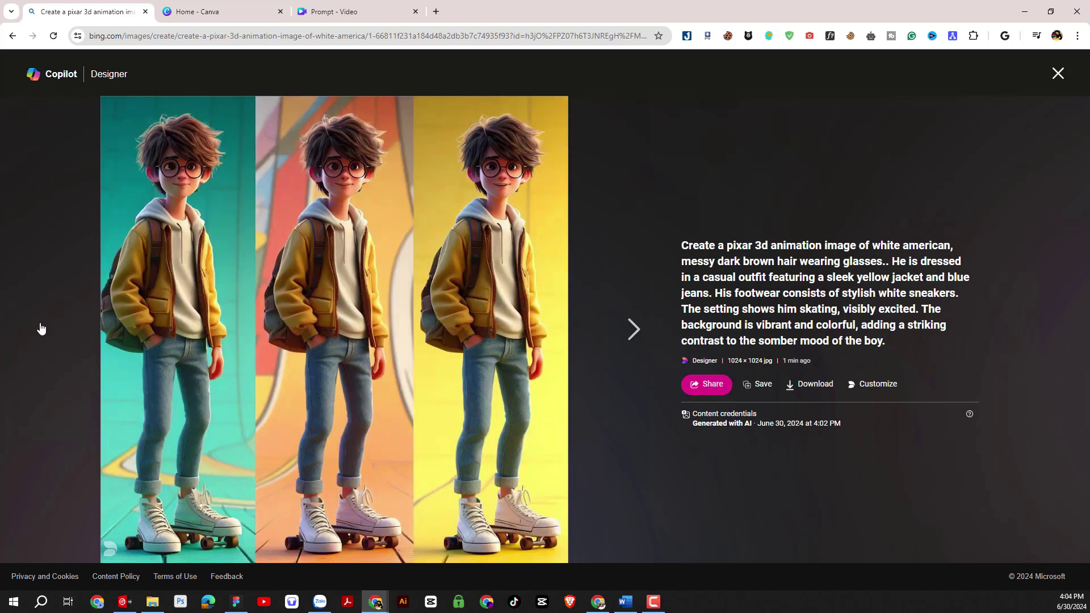
pyautogui.click(1058, 73)
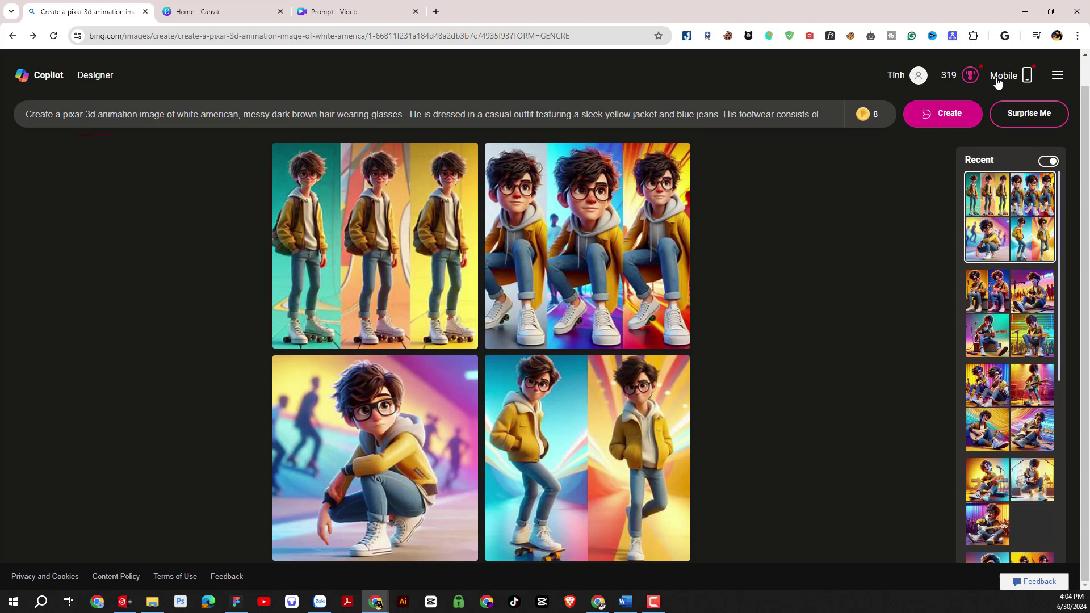
pyautogui.tripleClick(478, 120)
pyautogui.write('he skateboards on the street')
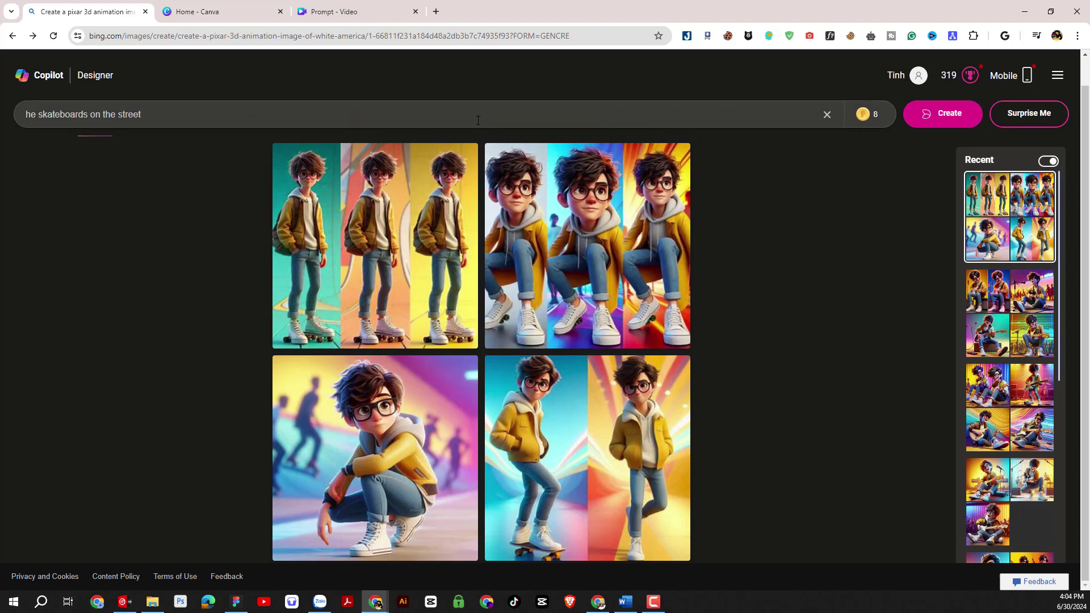
pyautogui.hotkey('ctrl', 'z')
# - Replace the word "skating" in the image prompt with "he skateboards on the street"
pyautogui.tripleClick(558, 121)
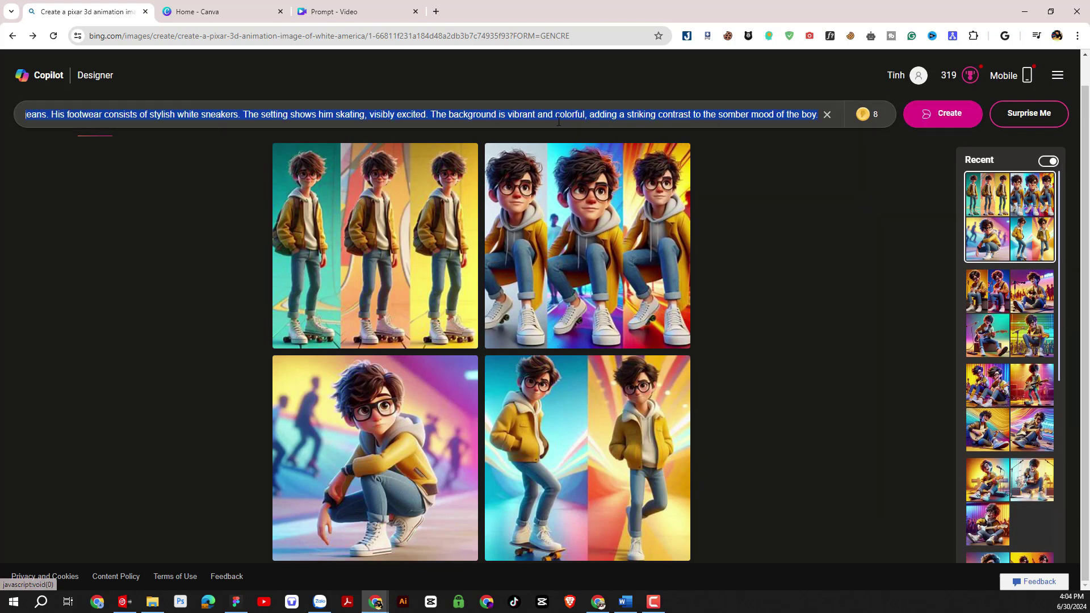
pyautogui.moveTo(620, 117); pyautogui.dragTo(863, 116)
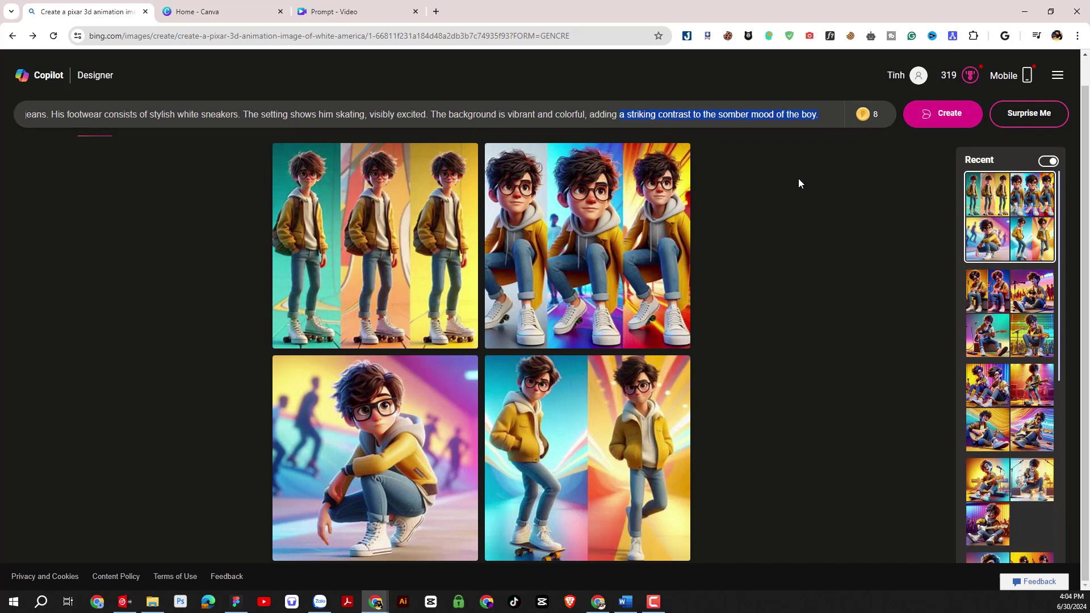
pyautogui.click(327, 115)
pyautogui.moveTo(335, 114); pyautogui.dragTo(357, 114)
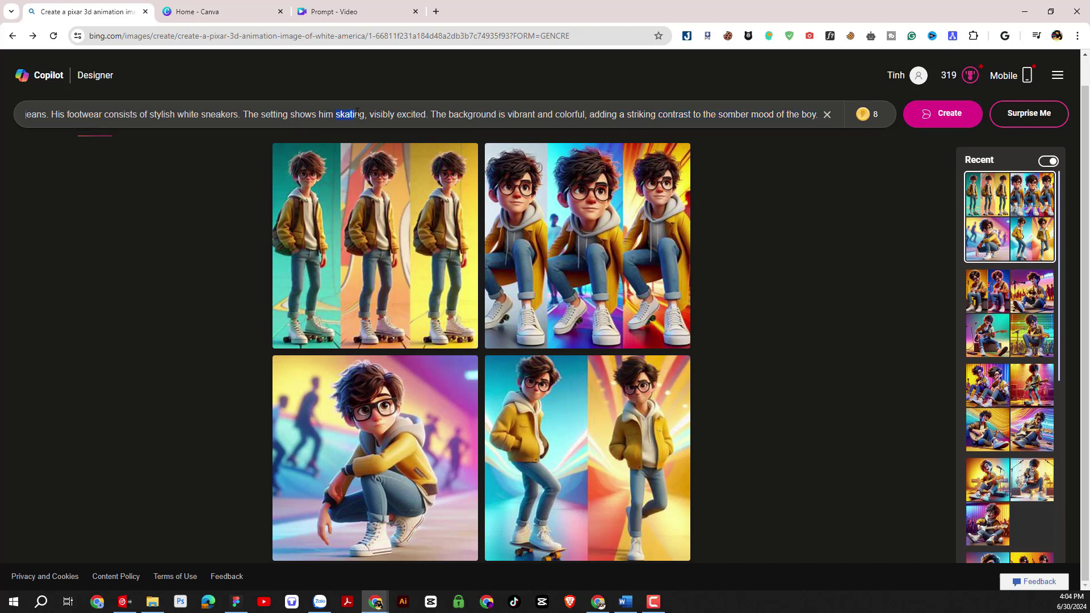
pyautogui.write('he skateboards on the street')
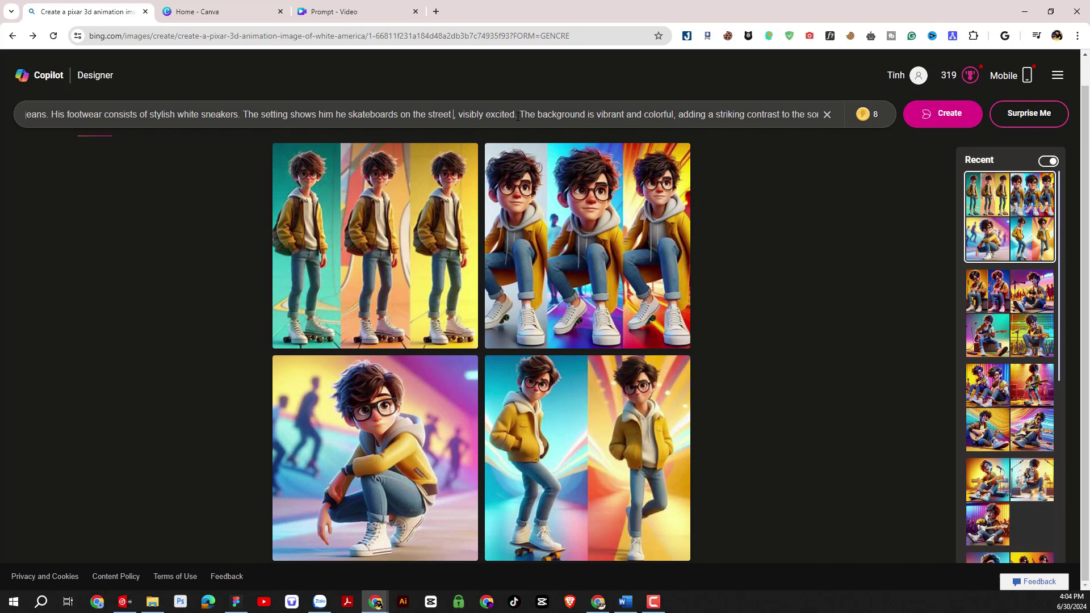
# - Generate images from the street-skateboarding prompt, view all four enlarged one after another, and return to the results overview
pyautogui.click(935, 125)
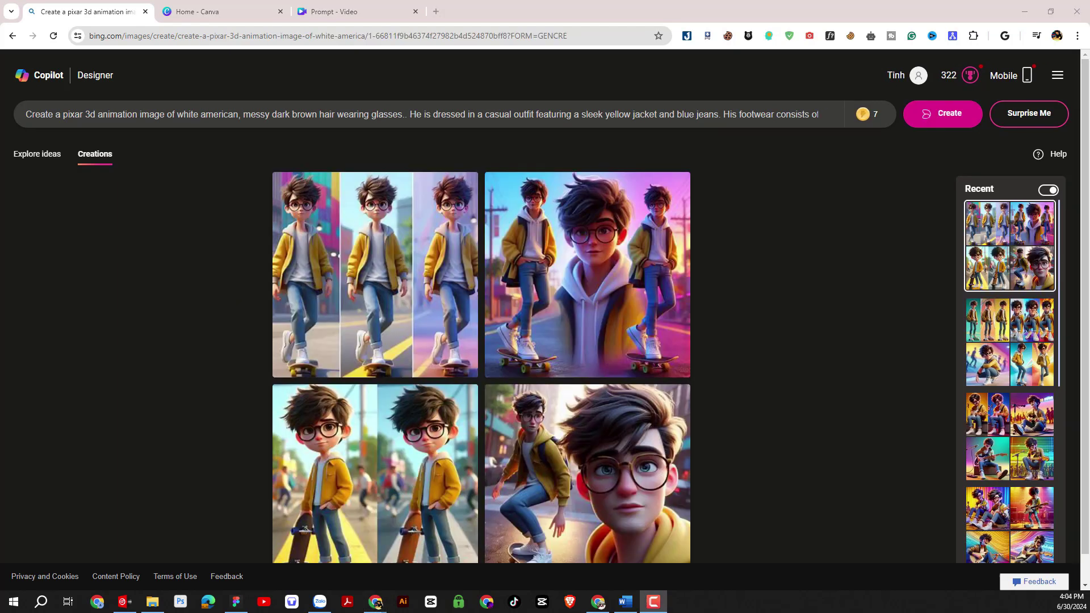
pyautogui.click(440, 318)
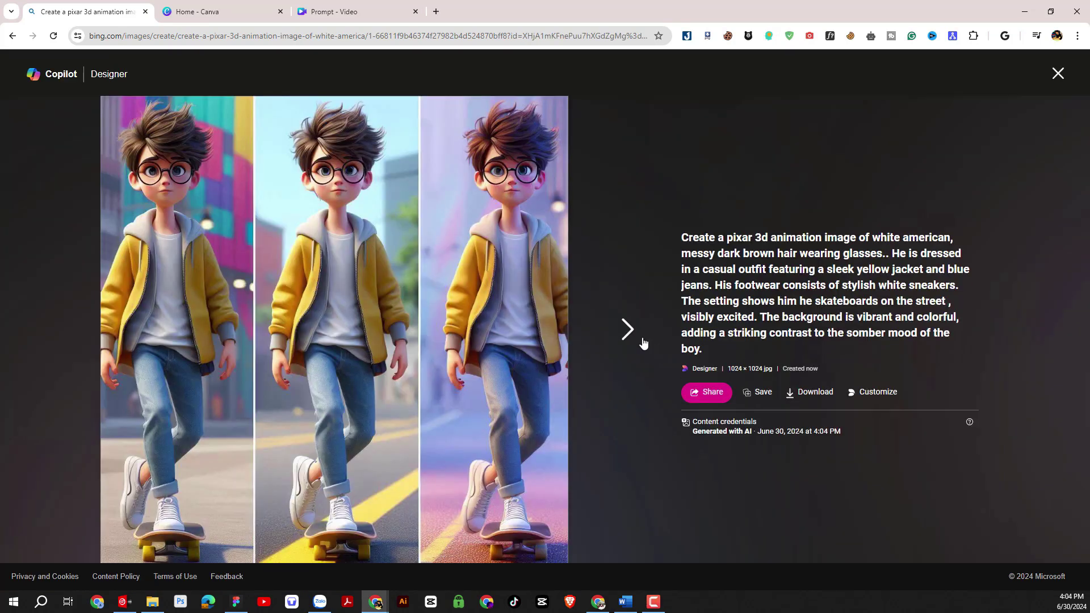
pyautogui.click(628, 330)
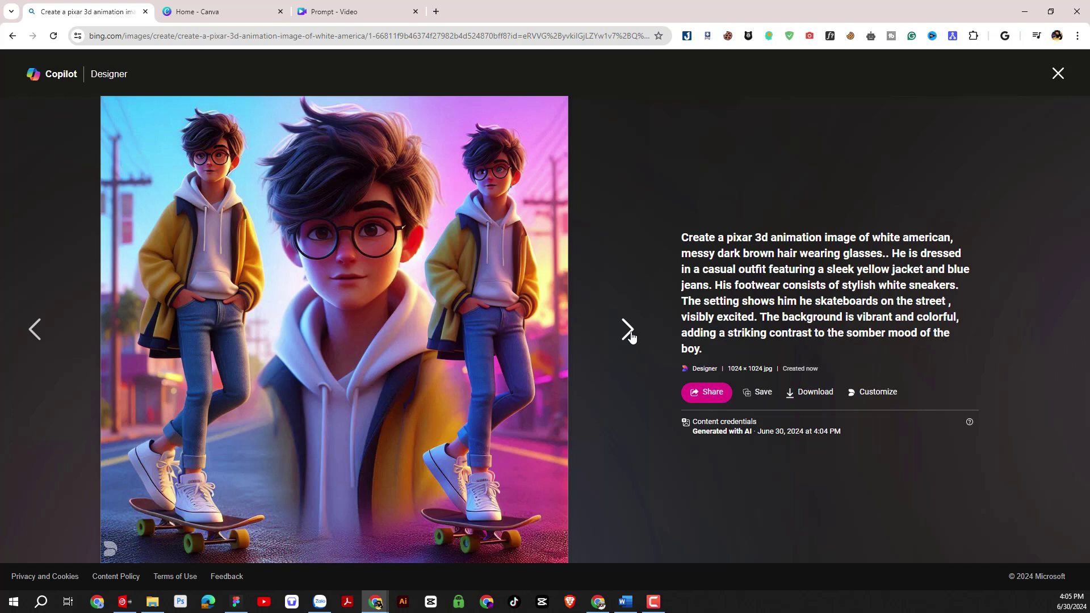
pyautogui.click(629, 331)
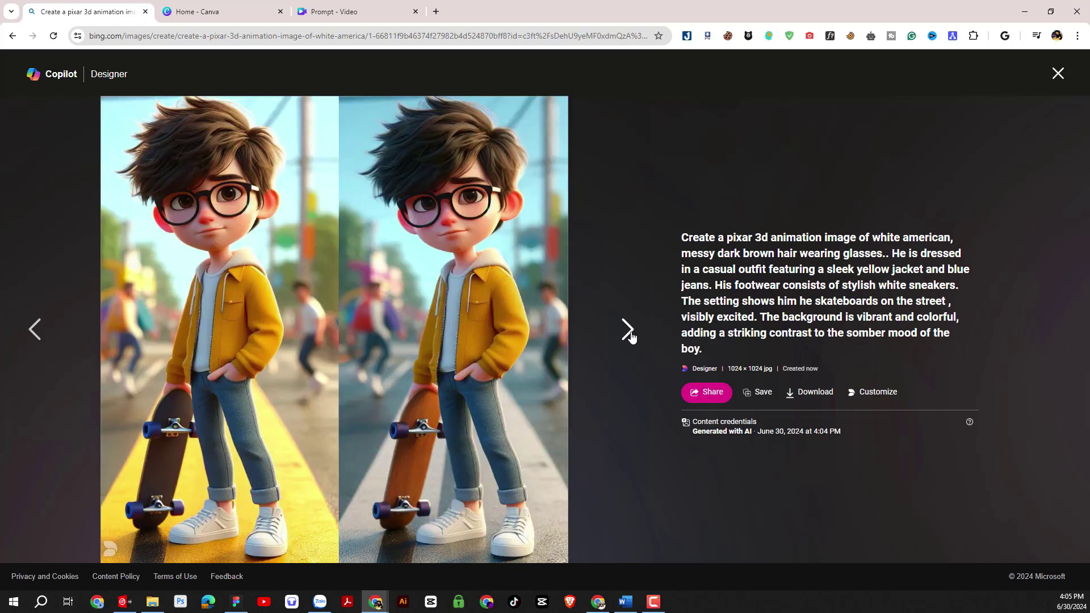
pyautogui.click(629, 331)
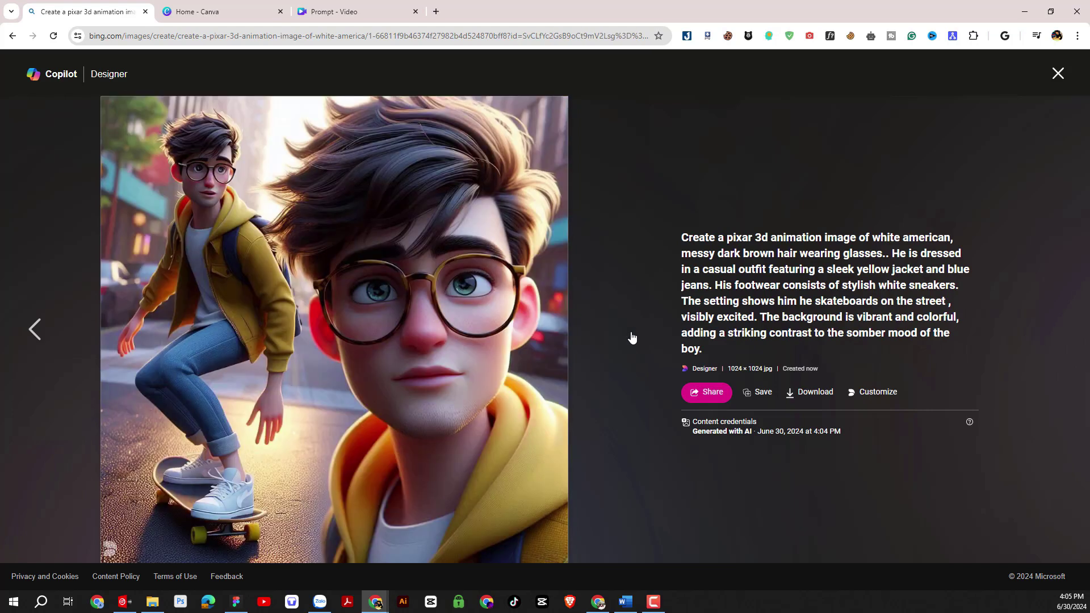
pyautogui.click(1056, 75)
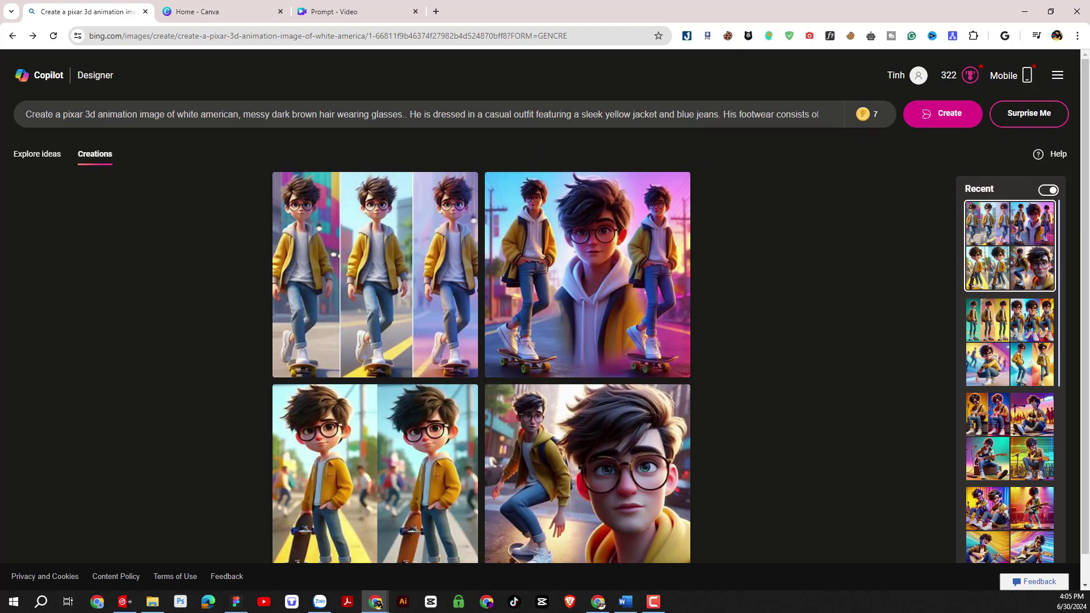
# - Review the recent batches one after another, from skating through guitar, laughing and angry running to the jumping boy
pyautogui.scroll(-3, 1030, 397)
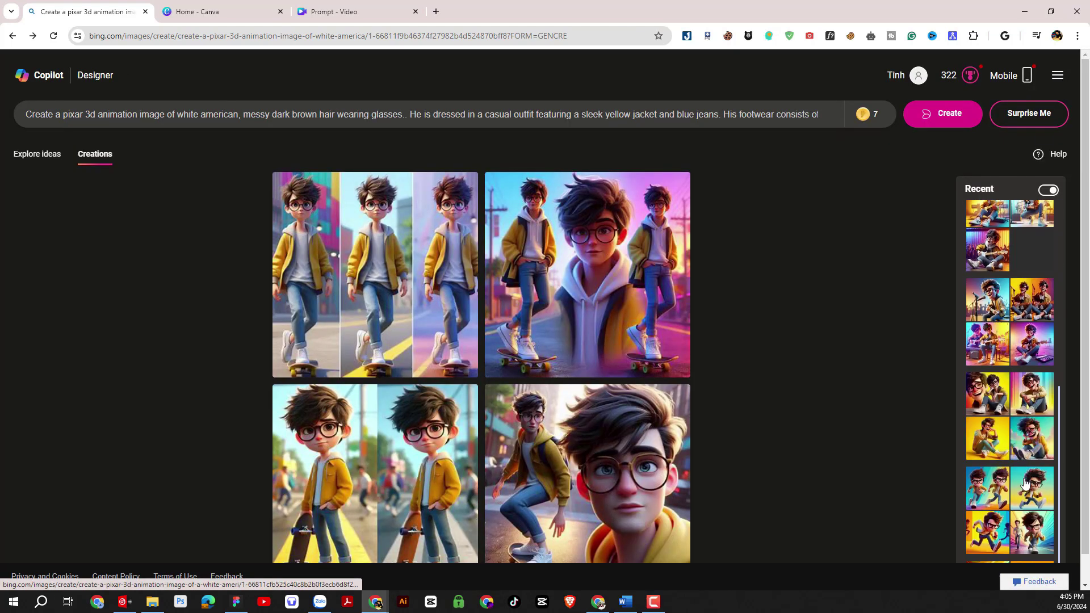
pyautogui.scroll(3, 1029, 442)
pyautogui.click(1022, 368)
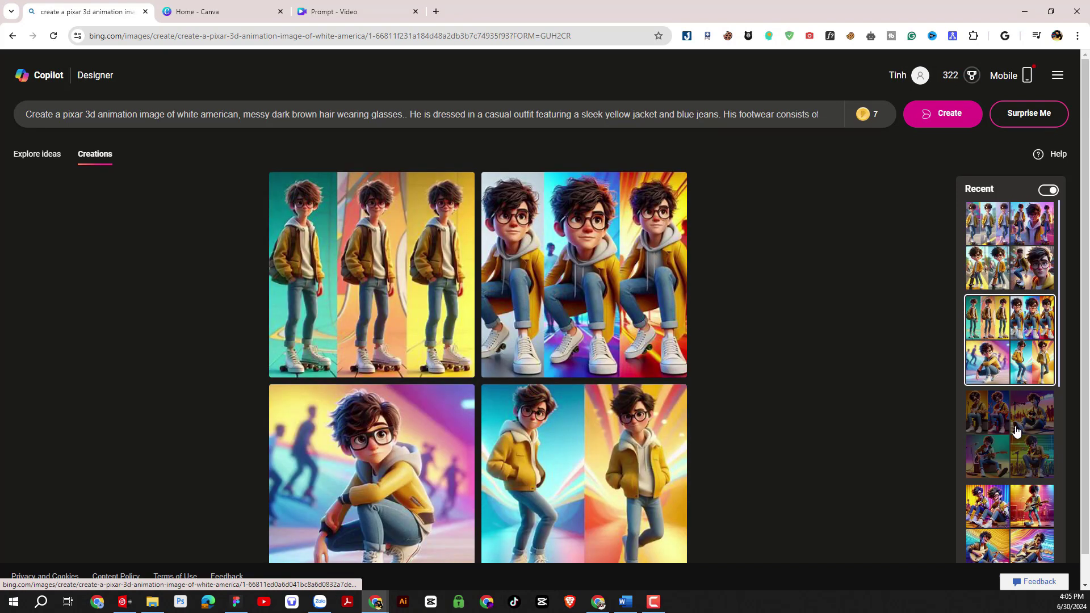
pyautogui.click(1016, 432)
pyautogui.scroll(-3, 1017, 437)
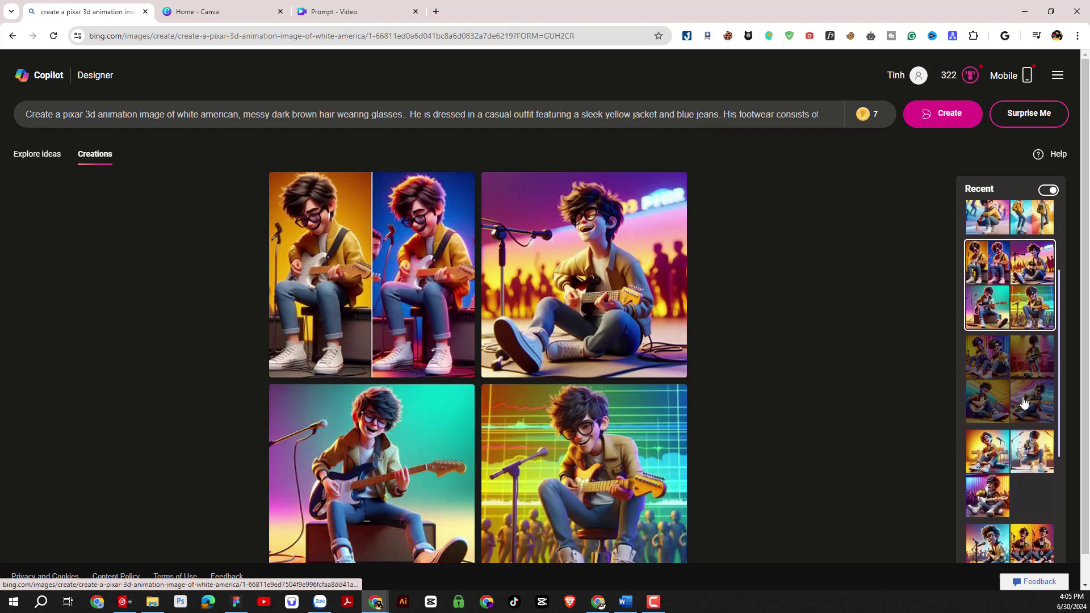
pyautogui.click(1018, 440)
pyautogui.scroll(-2, 1016, 454)
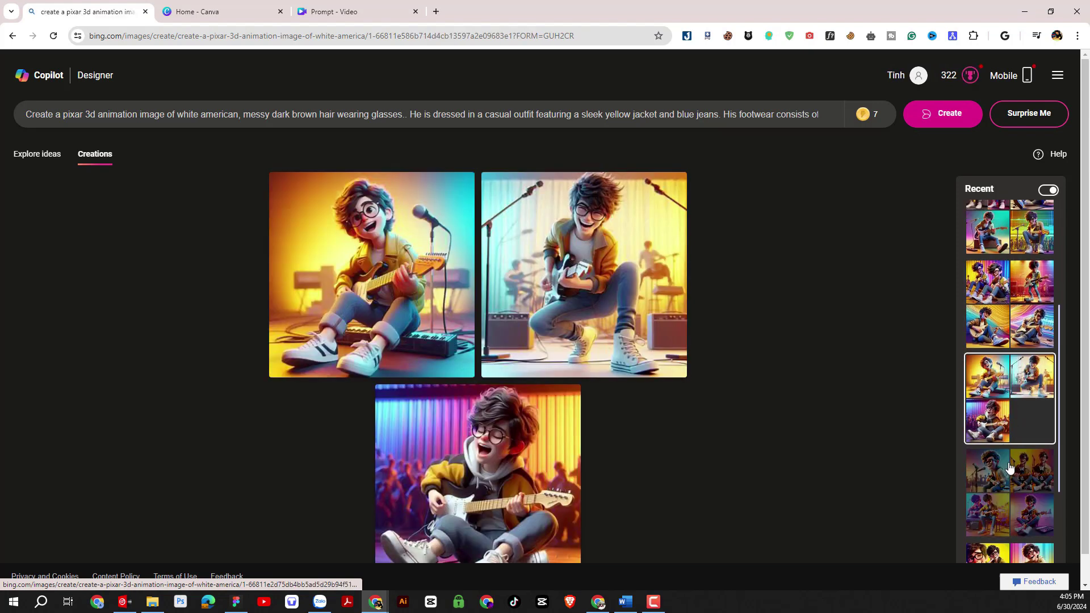
pyautogui.scroll(-2, 1011, 459)
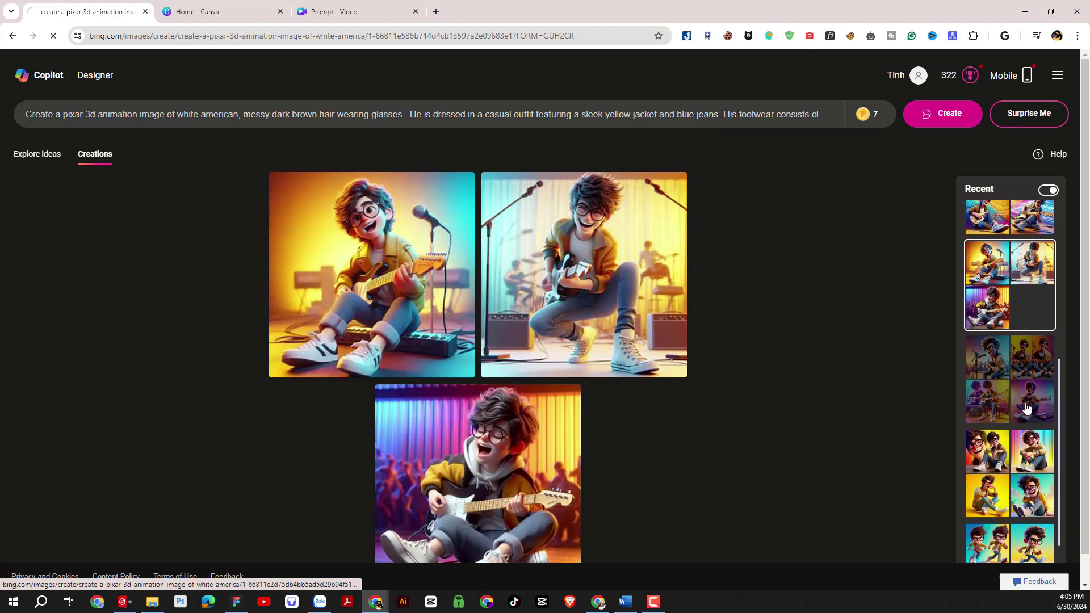
pyautogui.click(1027, 407)
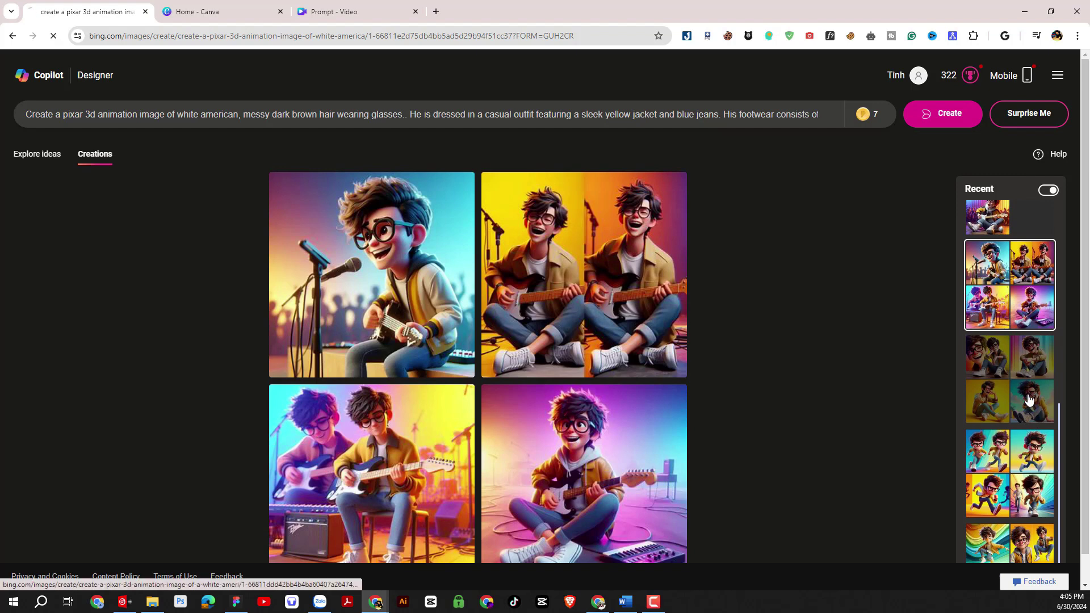
pyautogui.click(1029, 399)
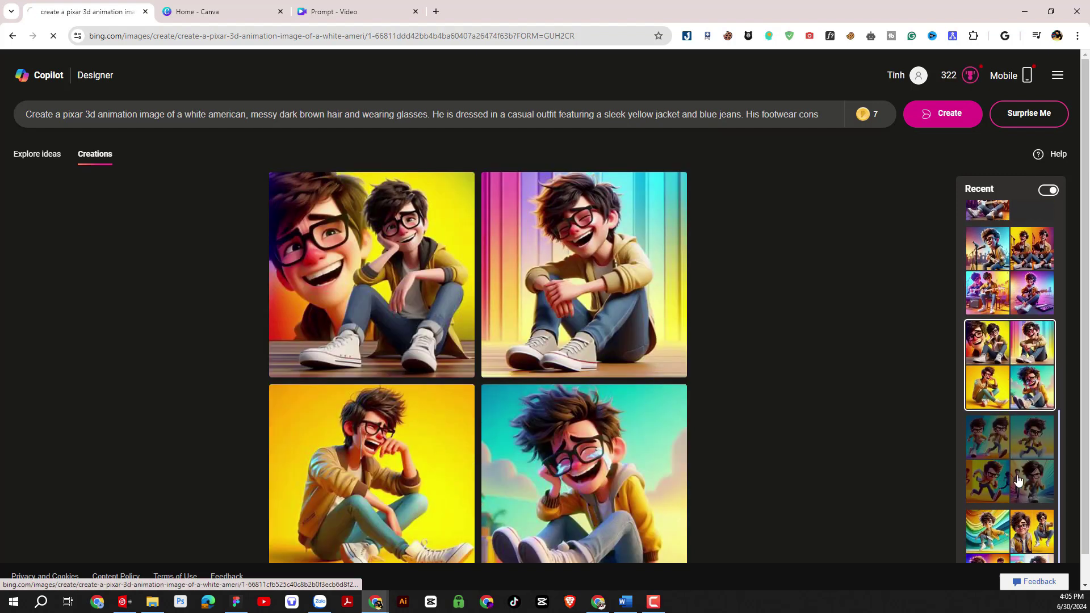
pyautogui.click(1018, 480)
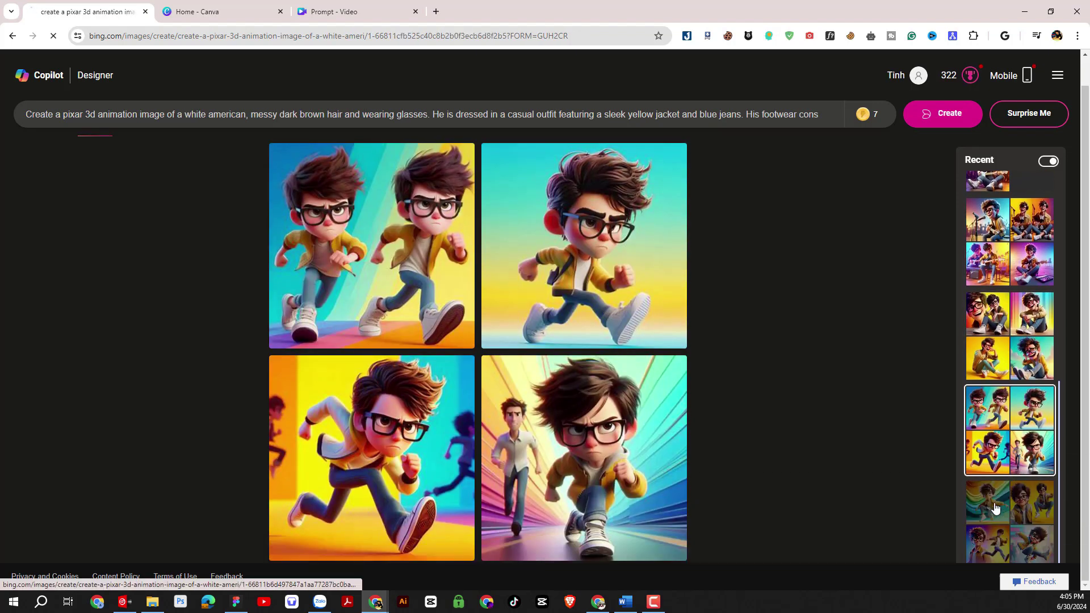
pyautogui.click(995, 507)
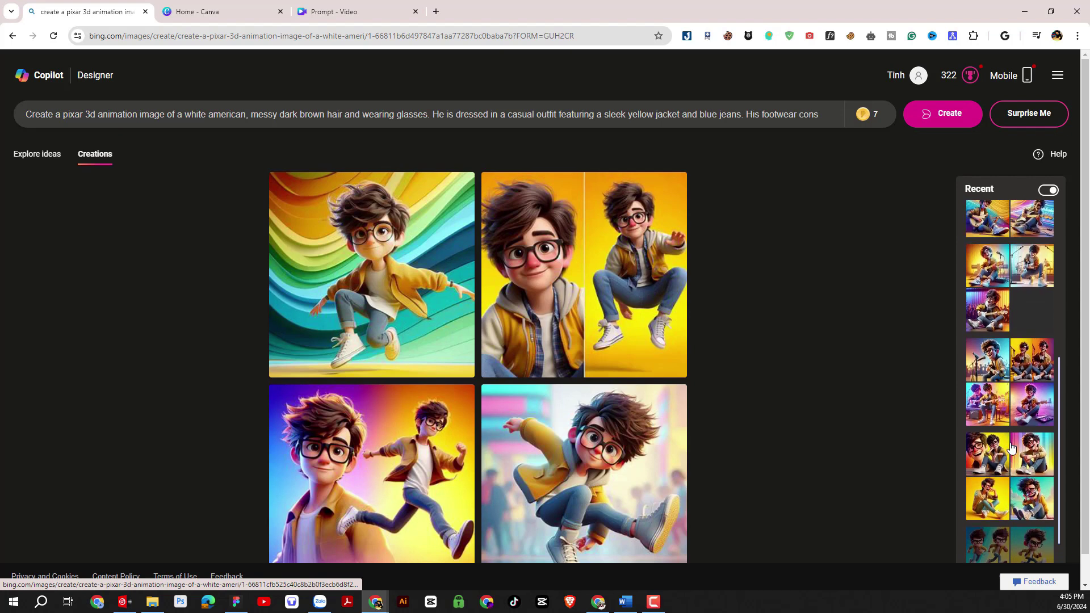
pyautogui.scroll(5, 1010, 449)
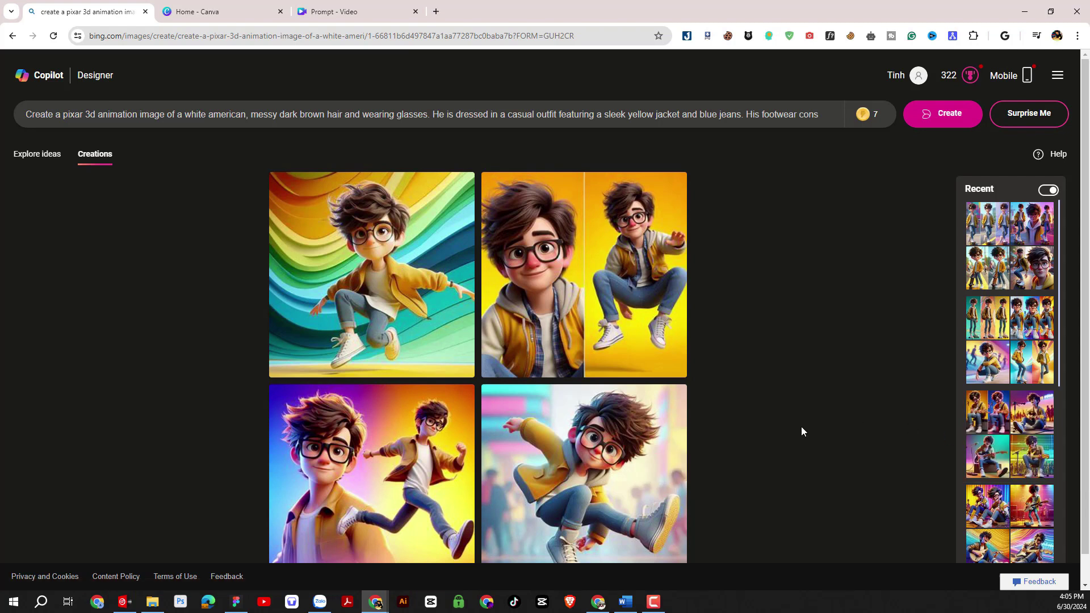
# - Download the jumping-batch image of the boy kicking one leg forward in front of a blurred crowd
pyautogui.scroll(-1, 625, 398)
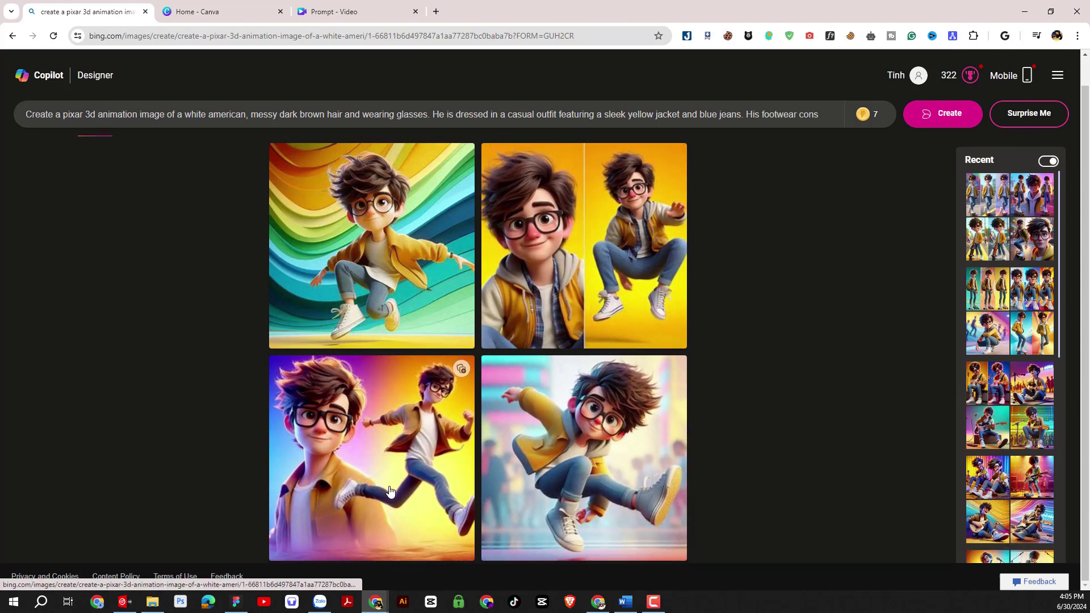
pyautogui.click(581, 455)
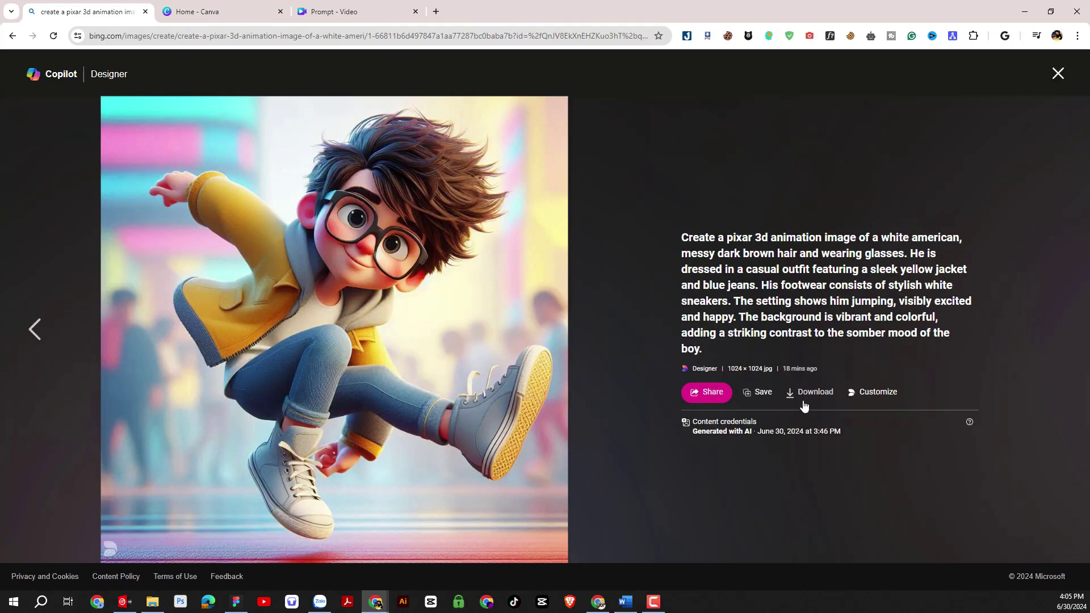
pyautogui.click(810, 392)
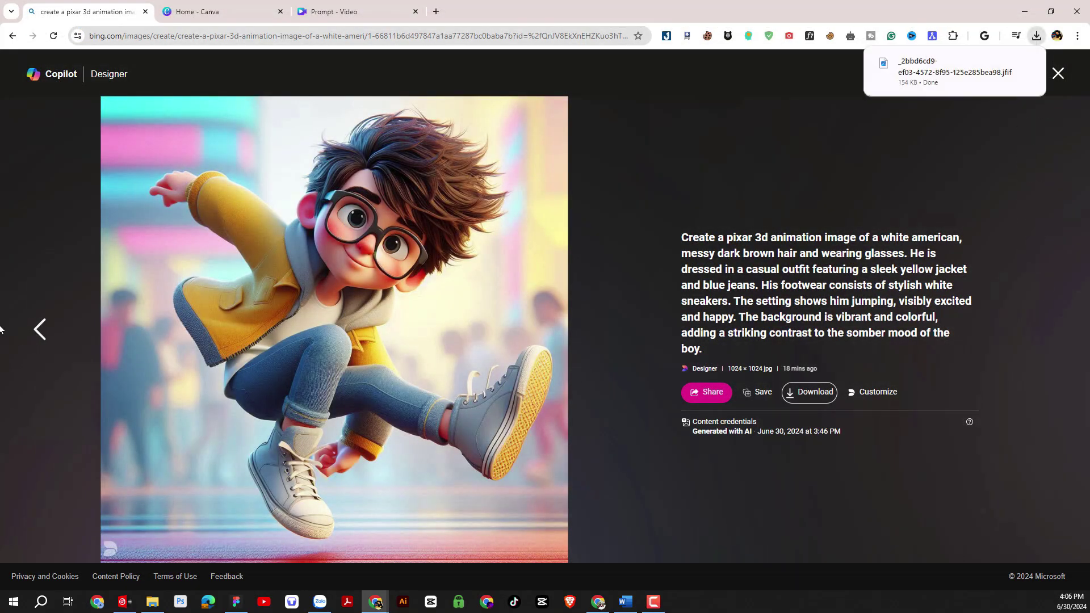
# - Download the jumping-batch image with the wavy multicolored background into the character folder as a JPEG, and return to the results overview
pyautogui.click(39, 328)
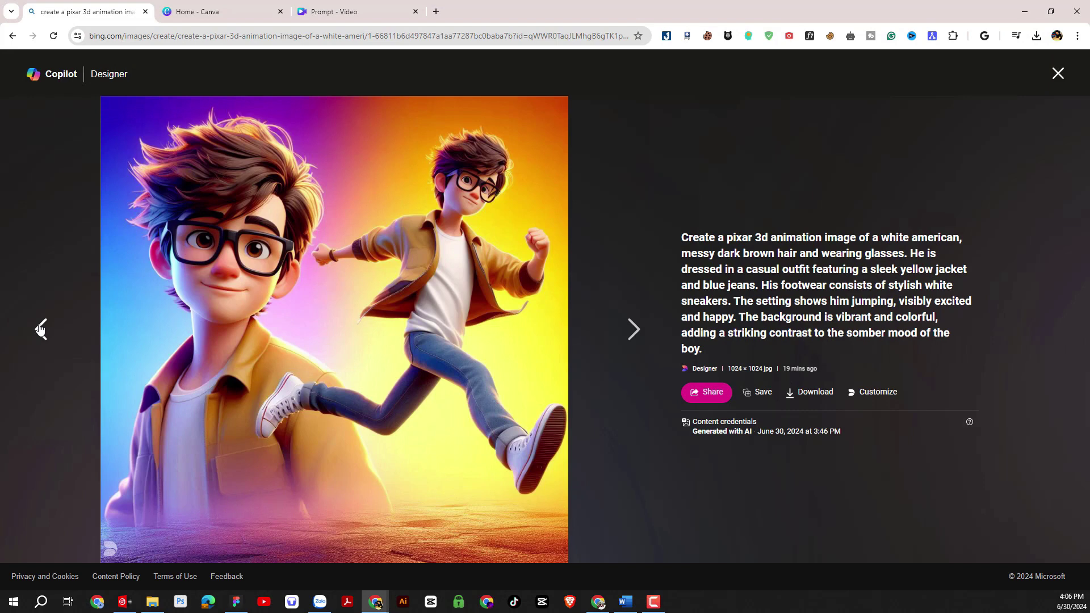
pyautogui.click(40, 328)
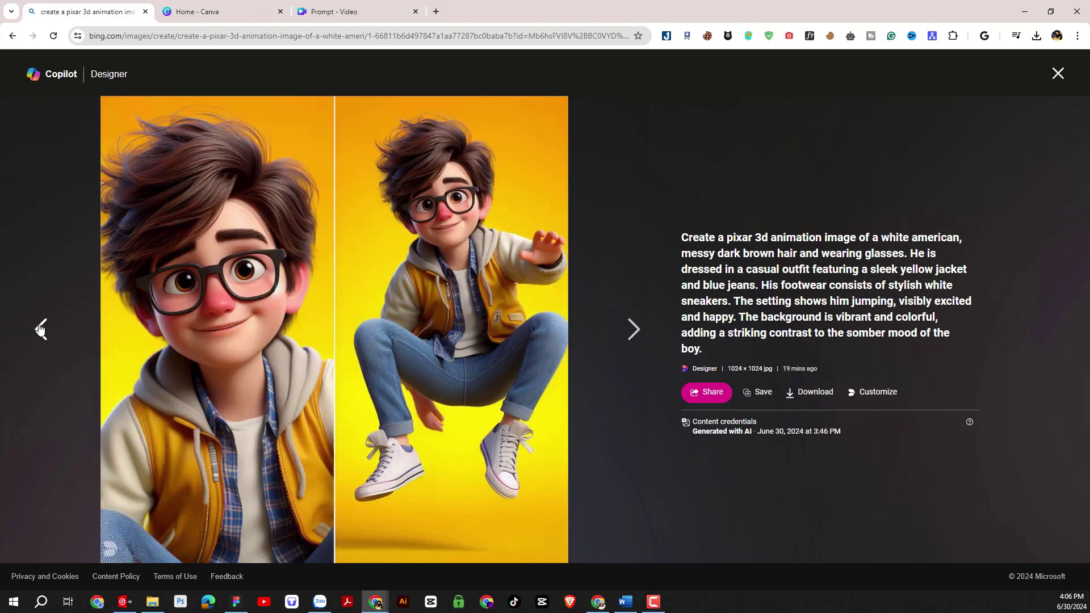
pyautogui.click(39, 328)
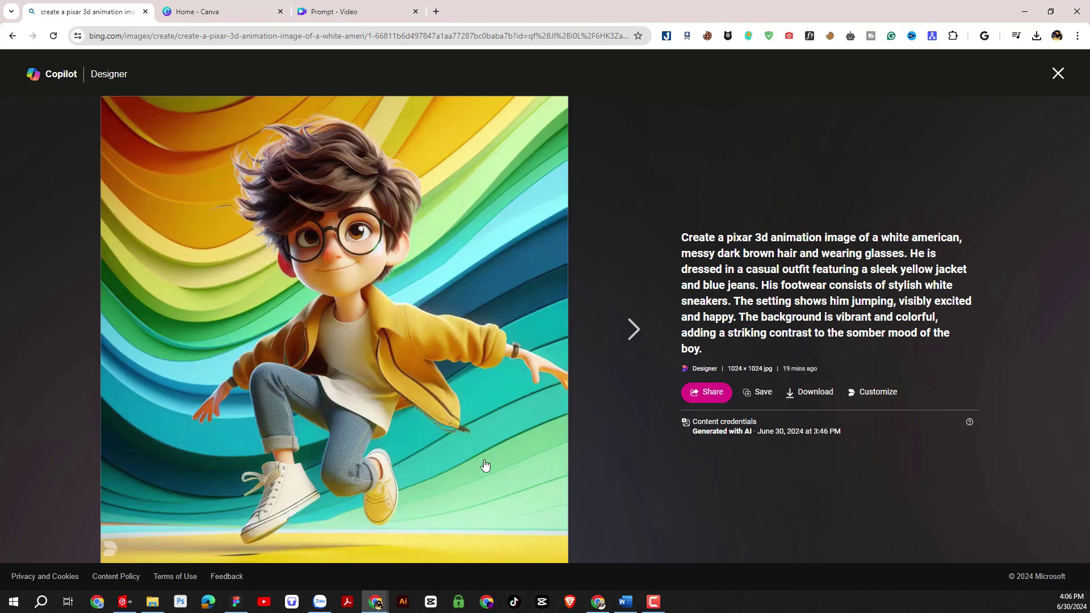
pyautogui.click(814, 393)
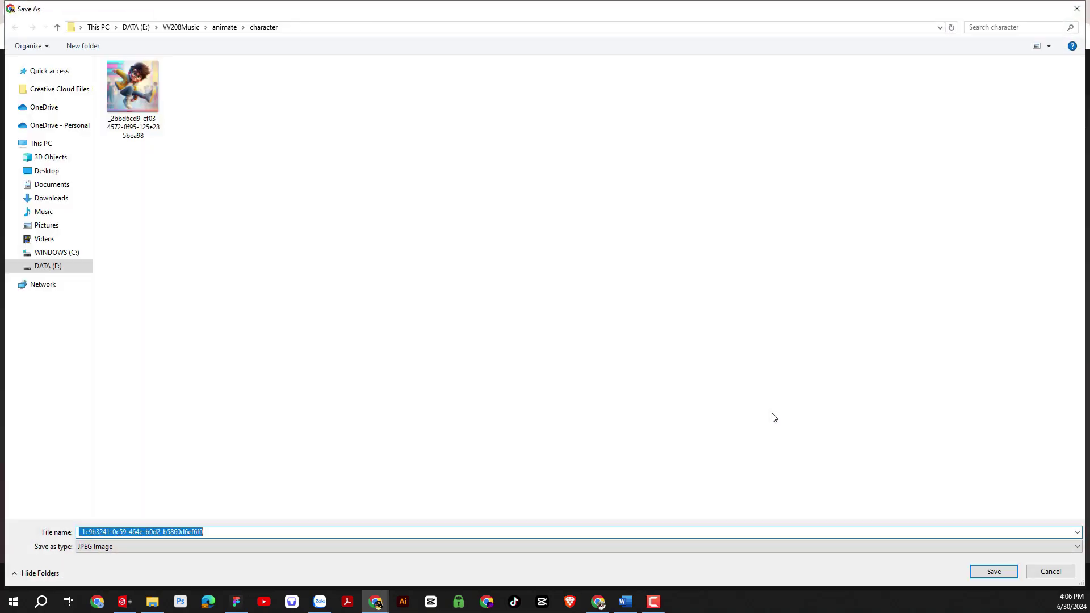
pyautogui.click(993, 571)
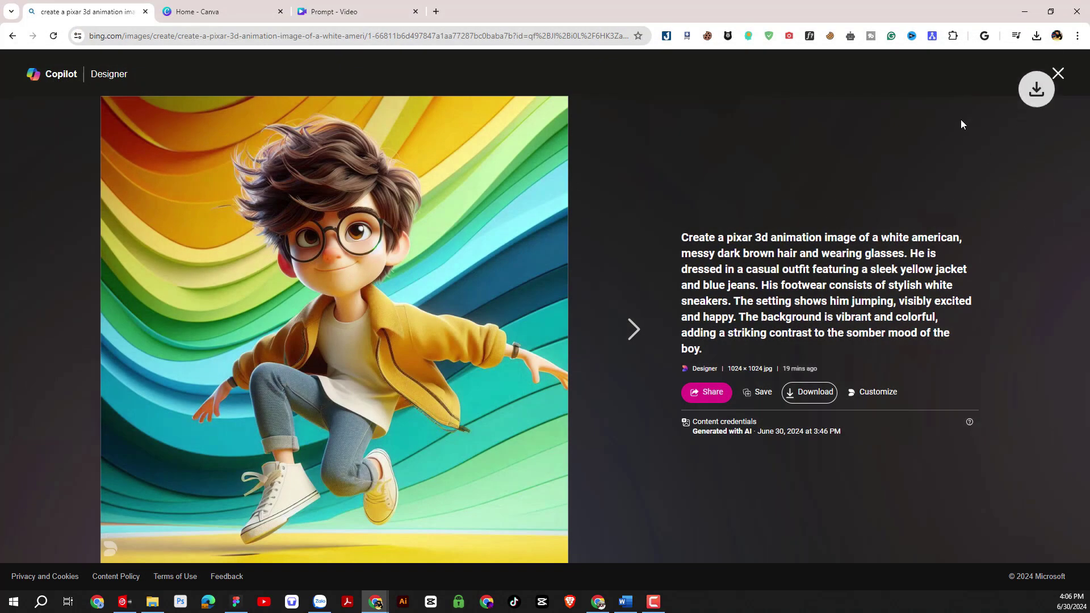
pyautogui.click(1059, 73)
# - From the angry running batch, download the image showing two running boys into the character folder, and return to the results overview
pyautogui.scroll(-5, 1007, 275)
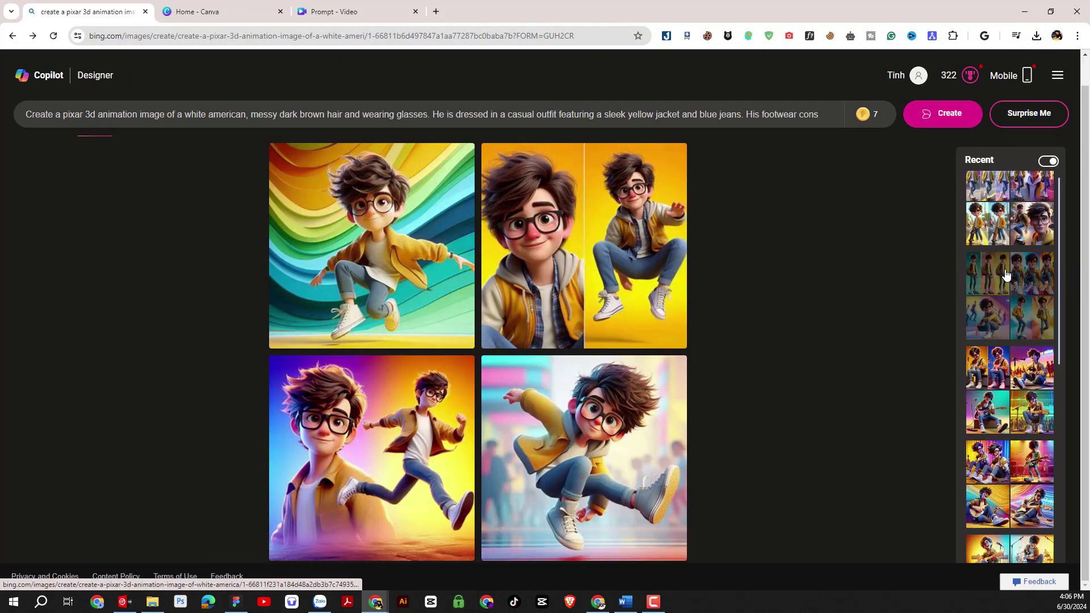
pyautogui.click(1006, 451)
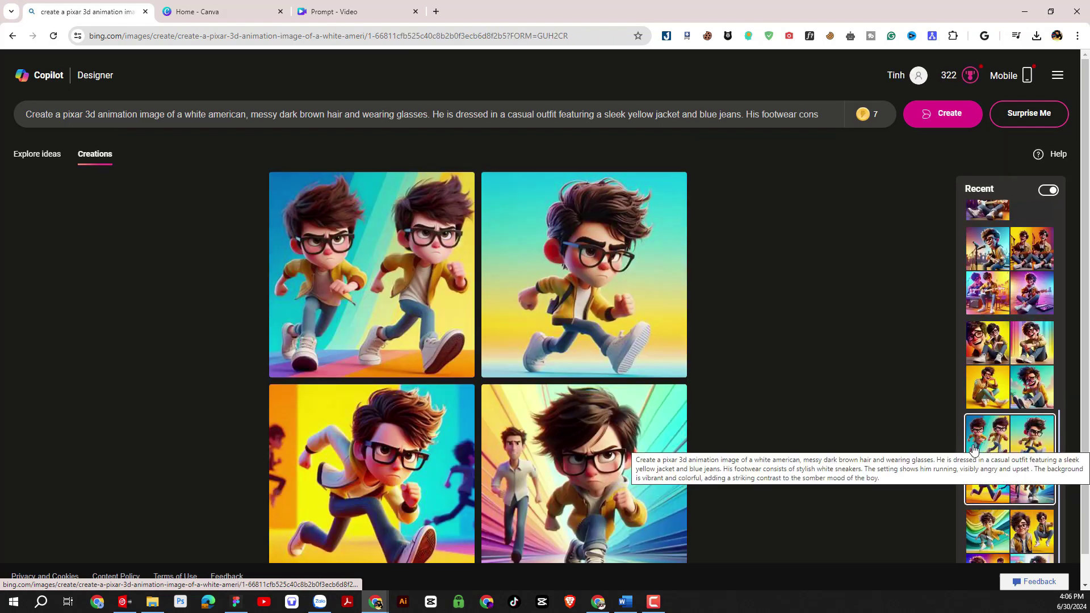
pyautogui.click(376, 321)
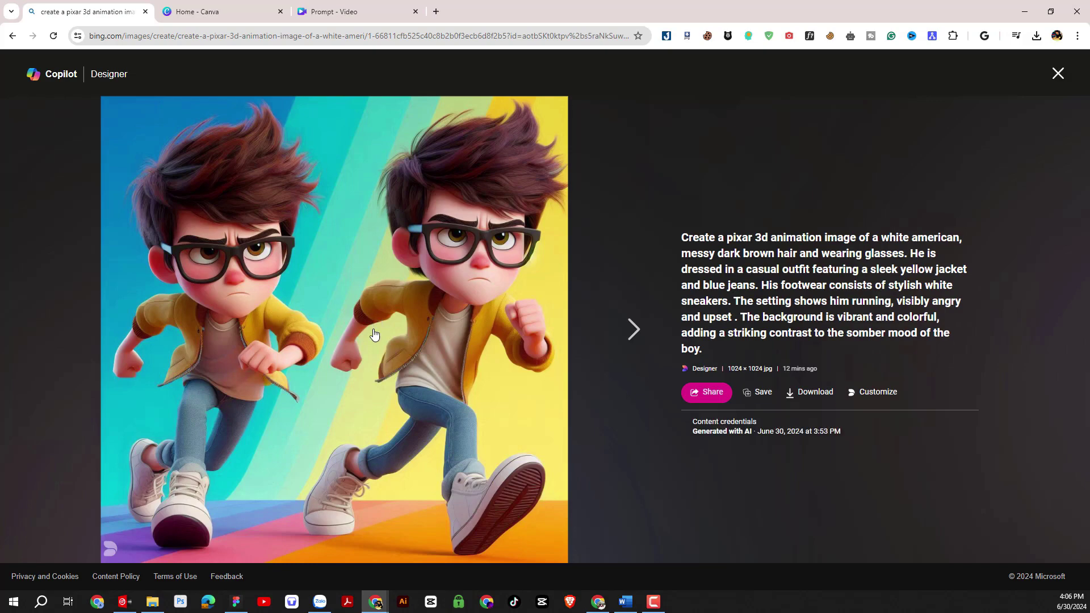
pyautogui.click(803, 398)
pyautogui.click(984, 567)
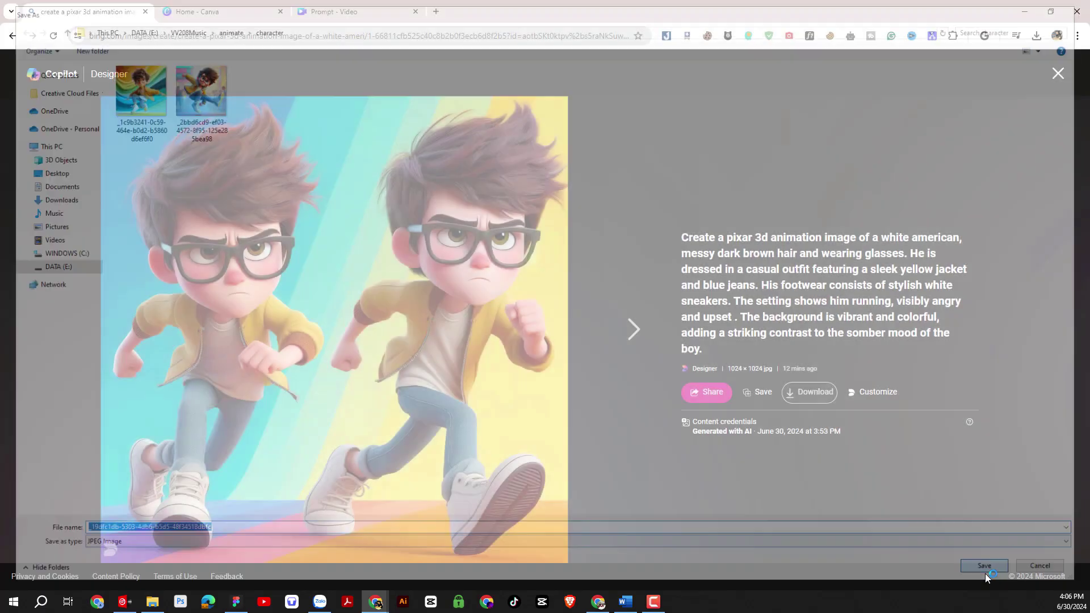
pyautogui.click(1056, 74)
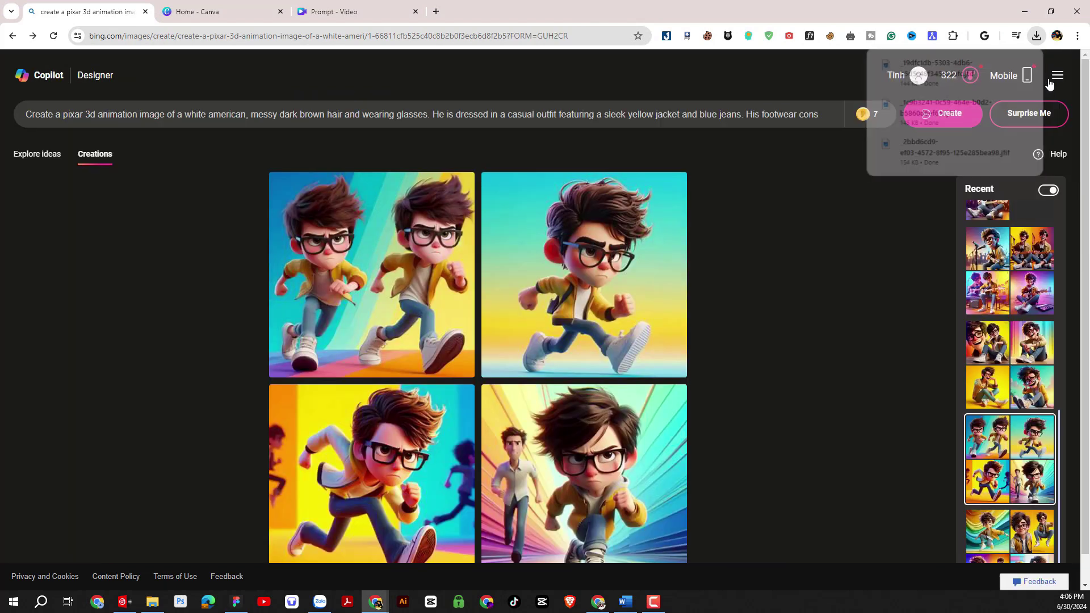
# - View the running boy on the yellow and blue background enlarged, and download the image with the man in a white shirt behind him into the character folder
pyautogui.scroll(-1, 741, 330)
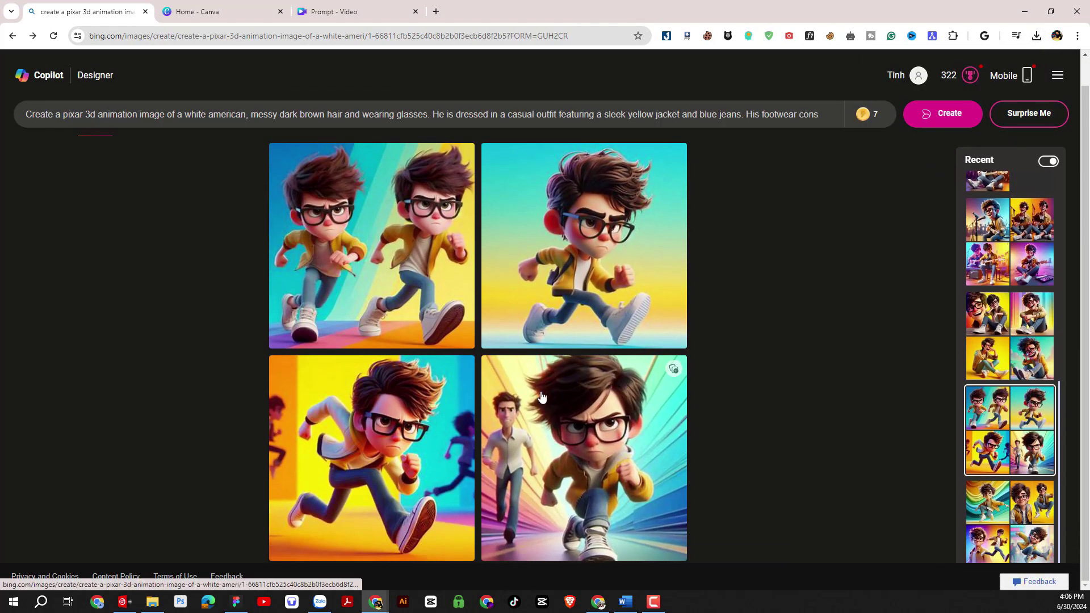
pyautogui.click(414, 431)
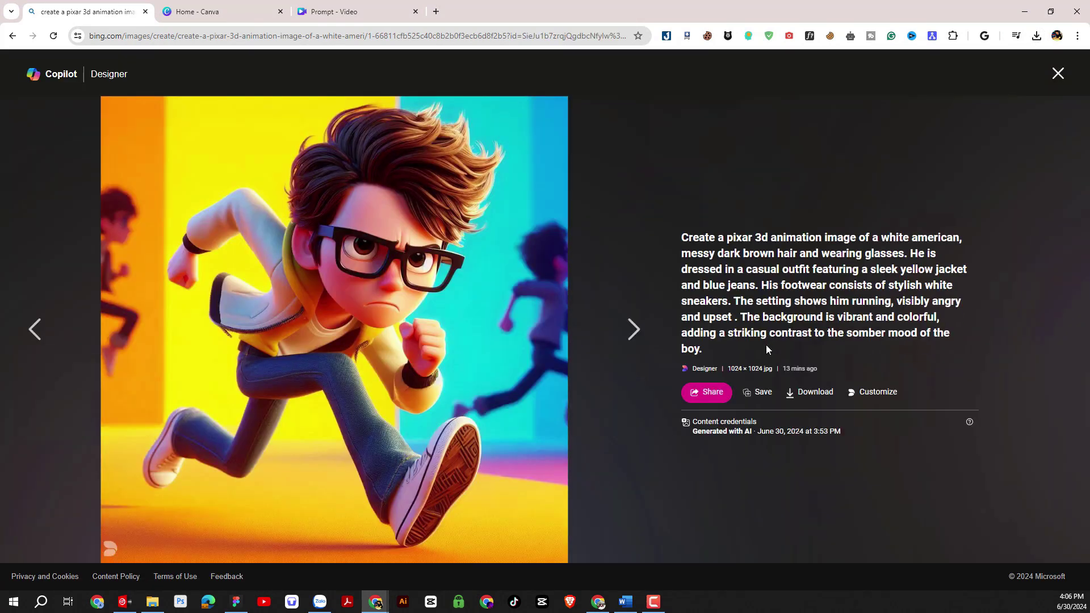
pyautogui.click(1058, 73)
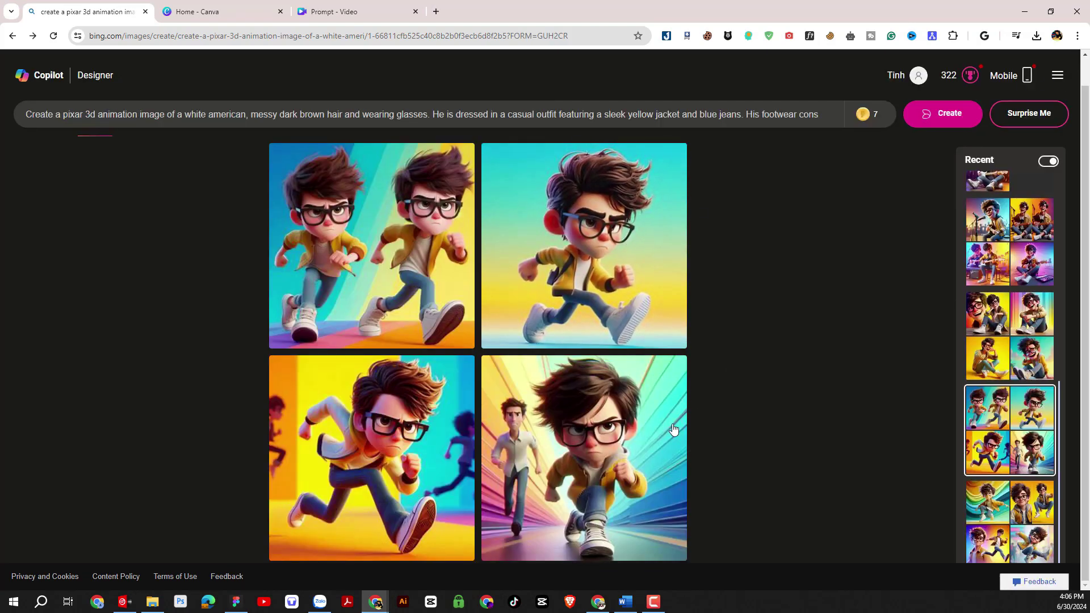
pyautogui.click(632, 447)
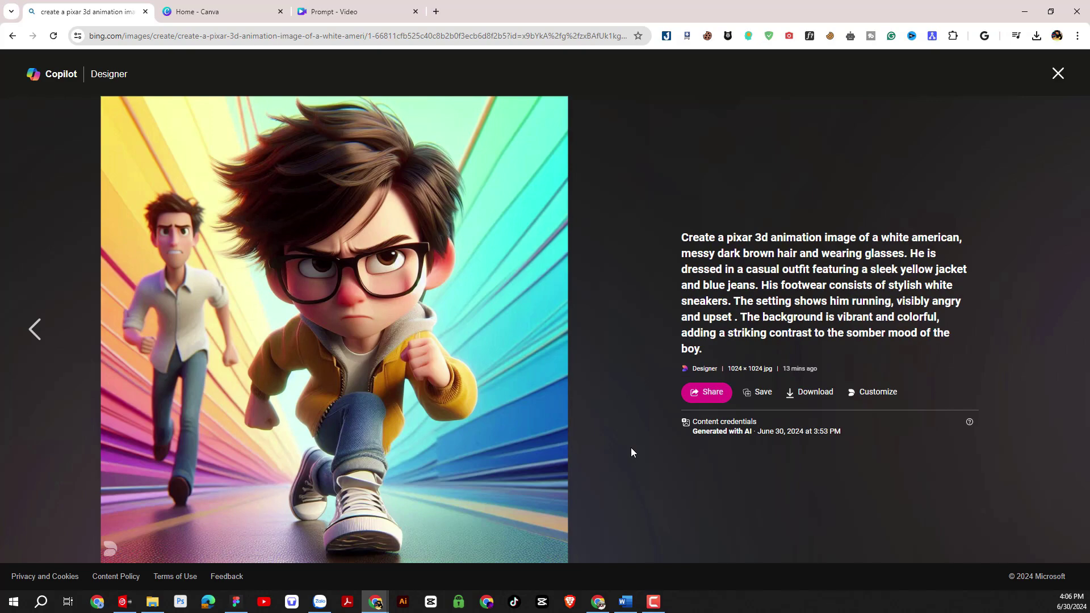
pyautogui.click(812, 393)
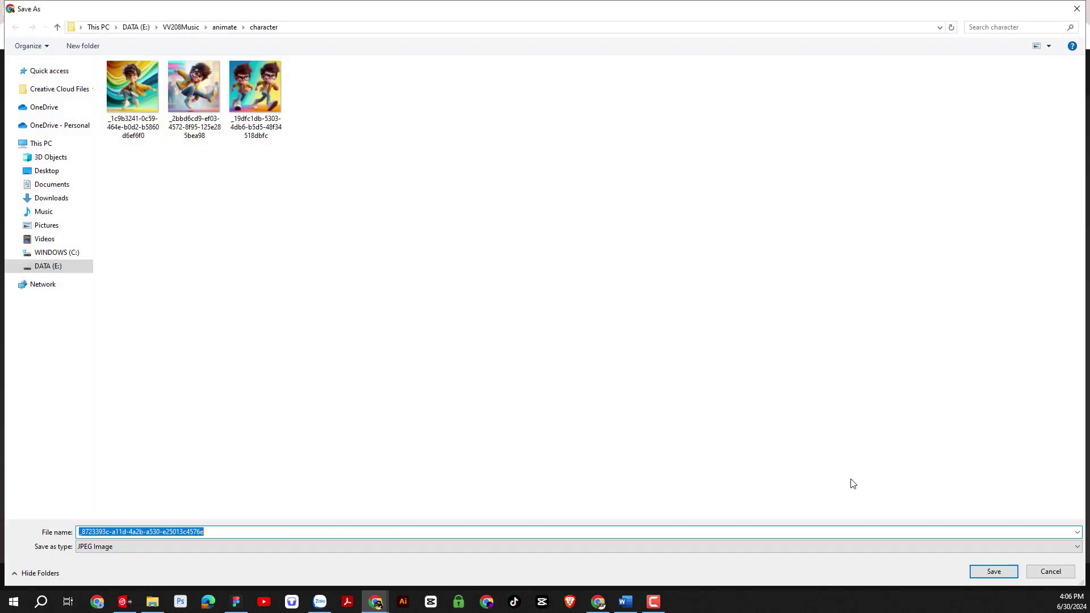
pyautogui.click(985, 573)
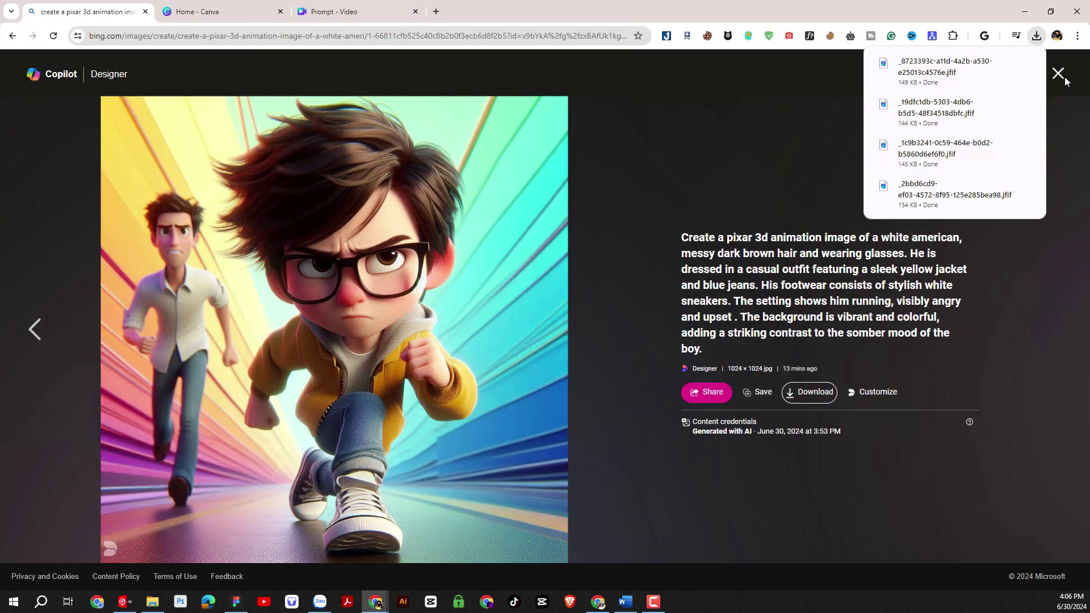
# - View the laughing boy seated before the rainbow-striped wall enlarged, and return to the overview of that batch
pyautogui.click(1060, 78)
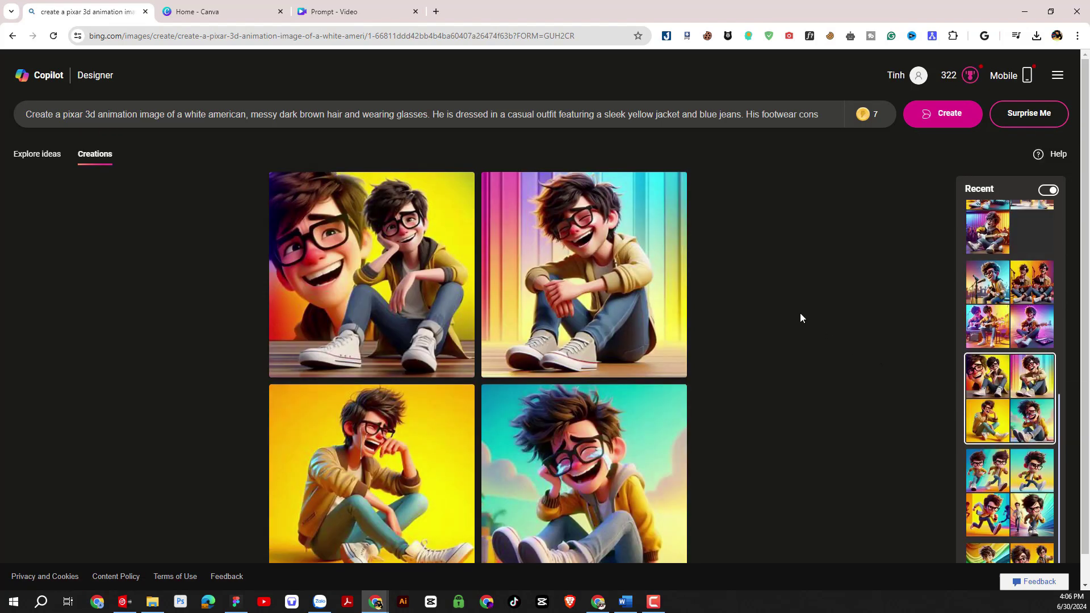
pyautogui.click(601, 307)
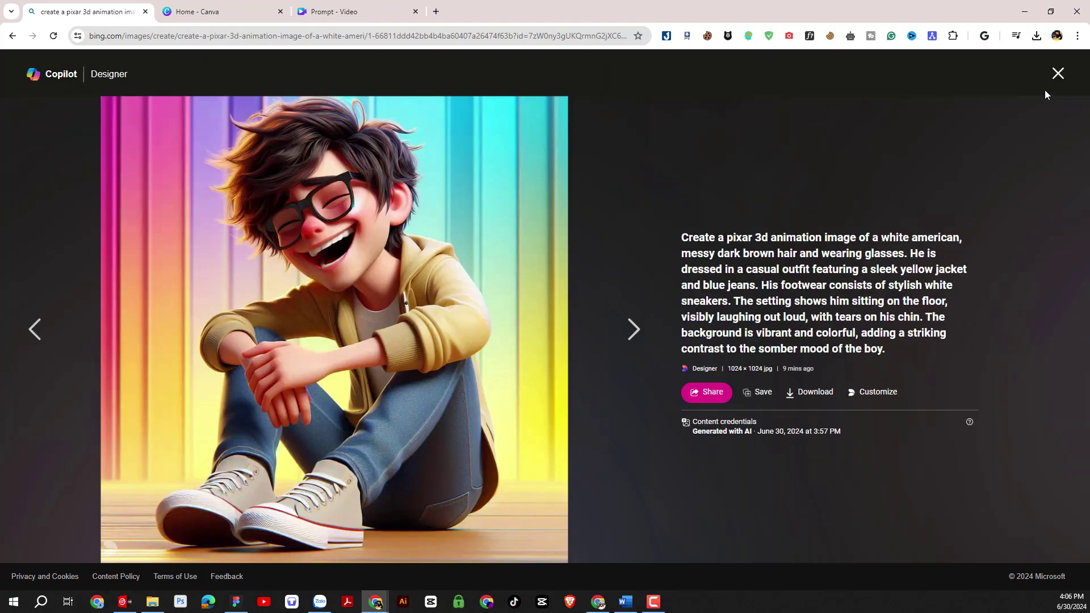
pyautogui.click(1057, 73)
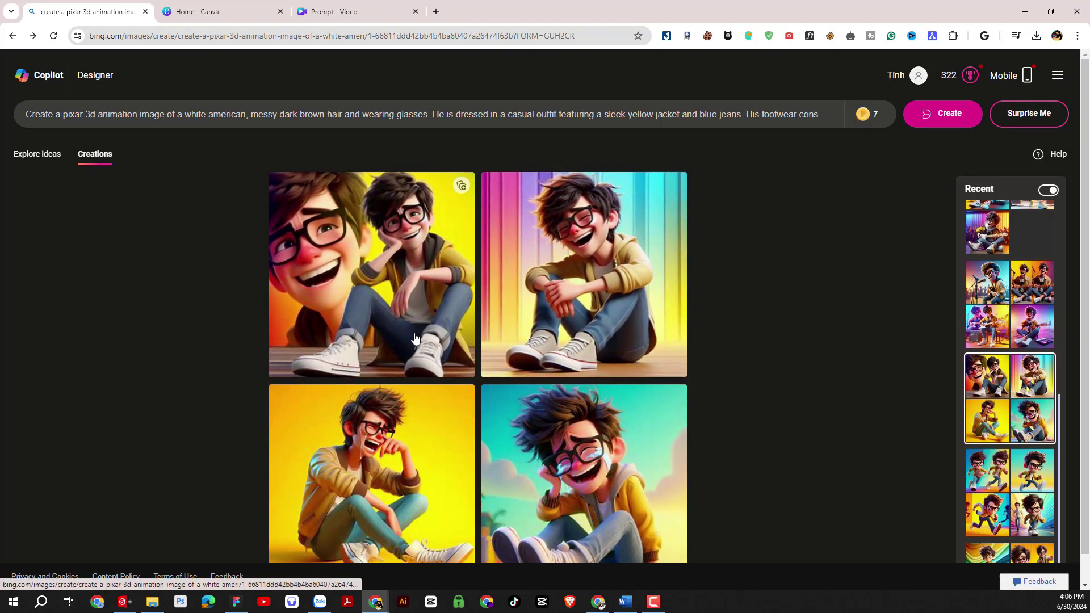
pyautogui.scroll(-1, 401, 332)
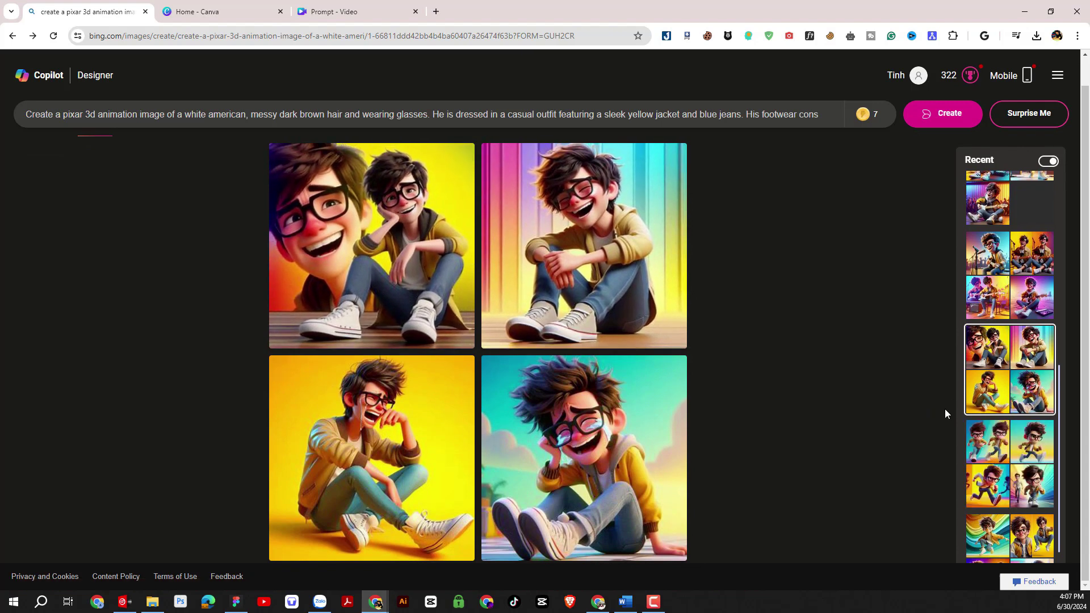
pyautogui.scroll(1, 1019, 348)
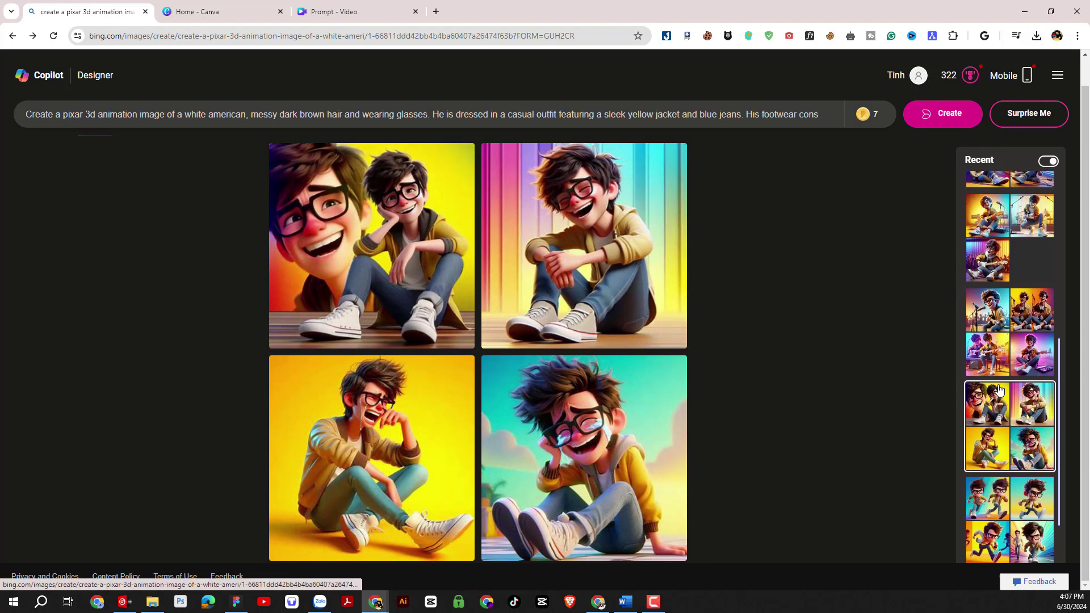
# - From the electric guitar batches, download the split orange-and-blue image of the boy playing seated into the character folder, and return to the results overview
pyautogui.click(1019, 339)
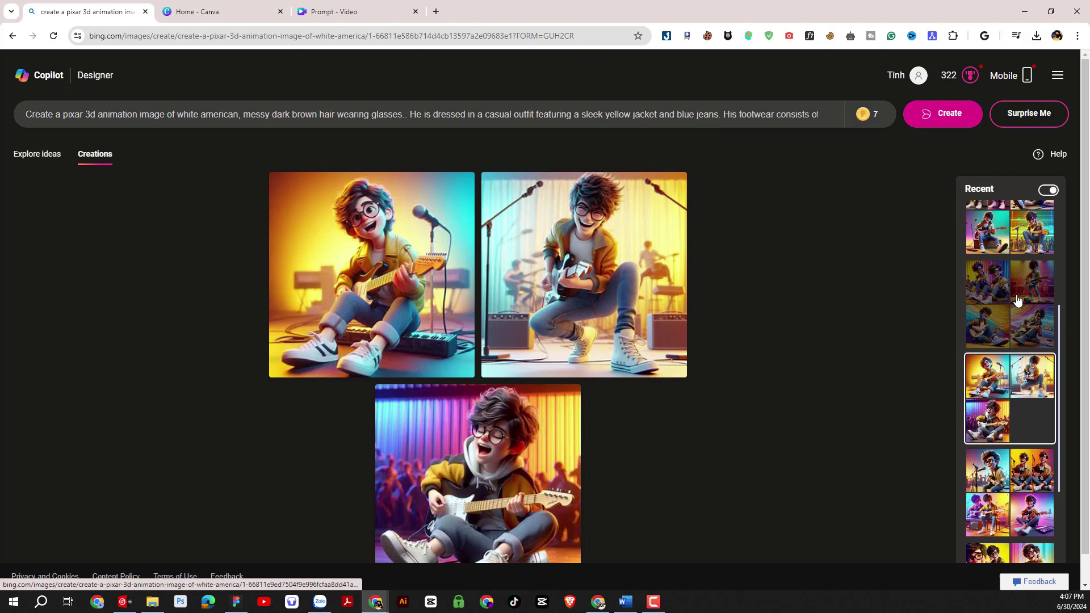
pyautogui.scroll(1, 1018, 301)
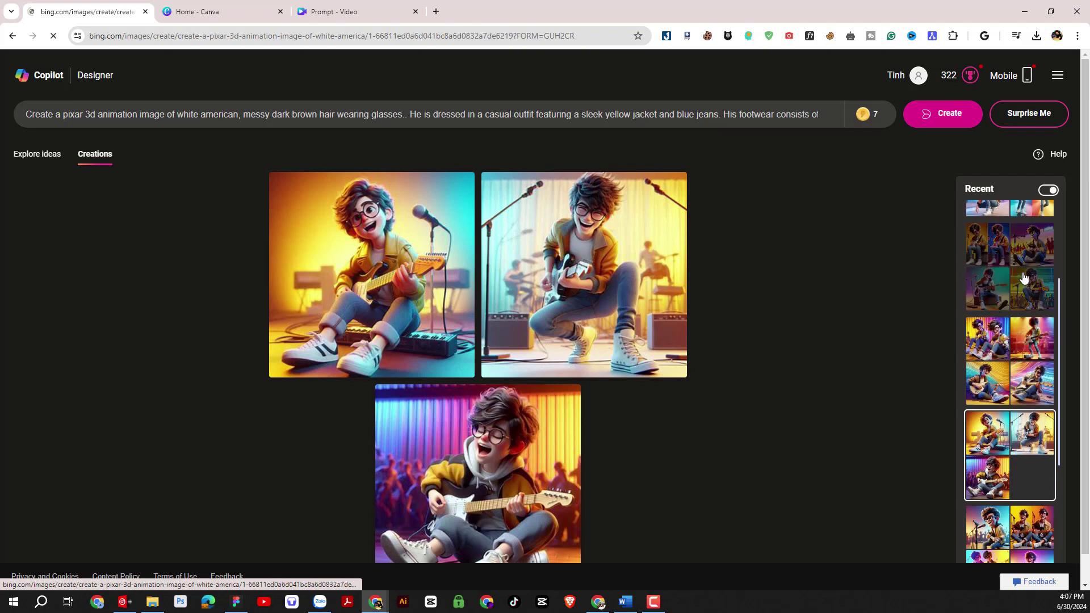
pyautogui.click(389, 283)
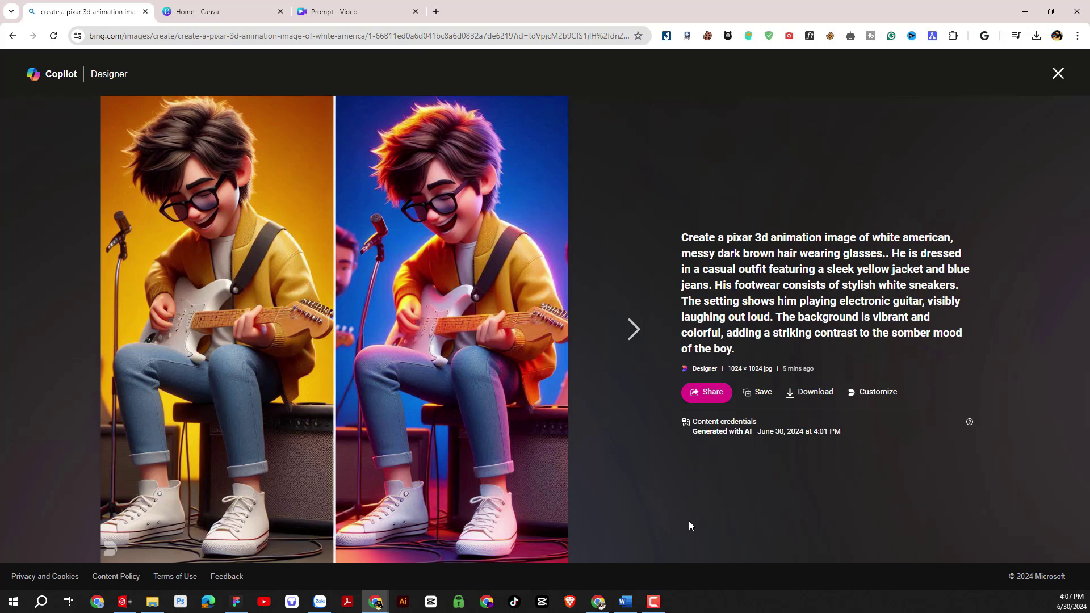
pyautogui.click(811, 391)
pyautogui.click(994, 571)
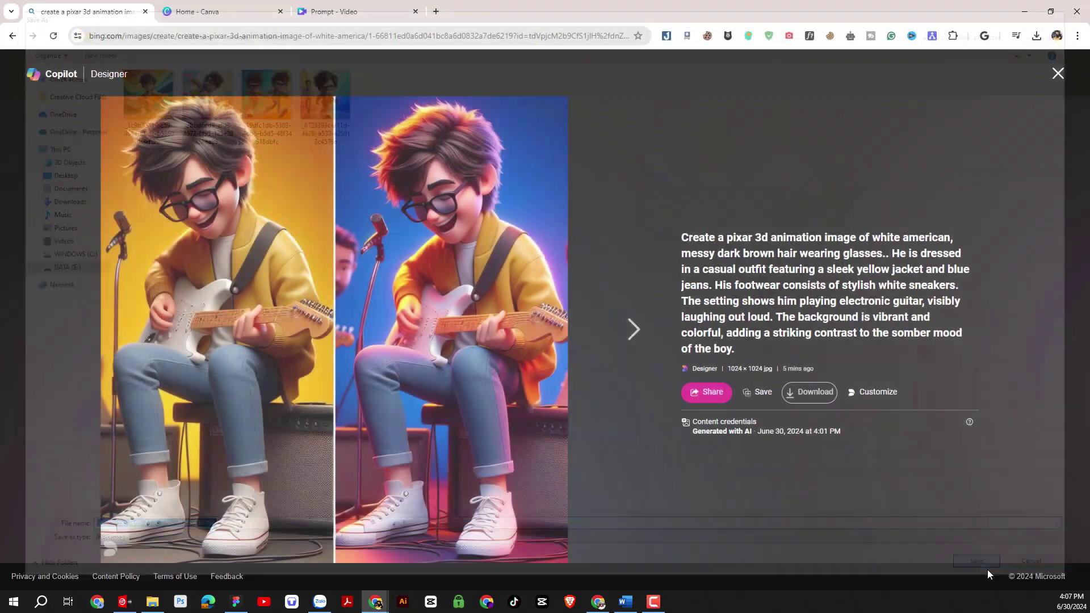
pyautogui.click(1058, 73)
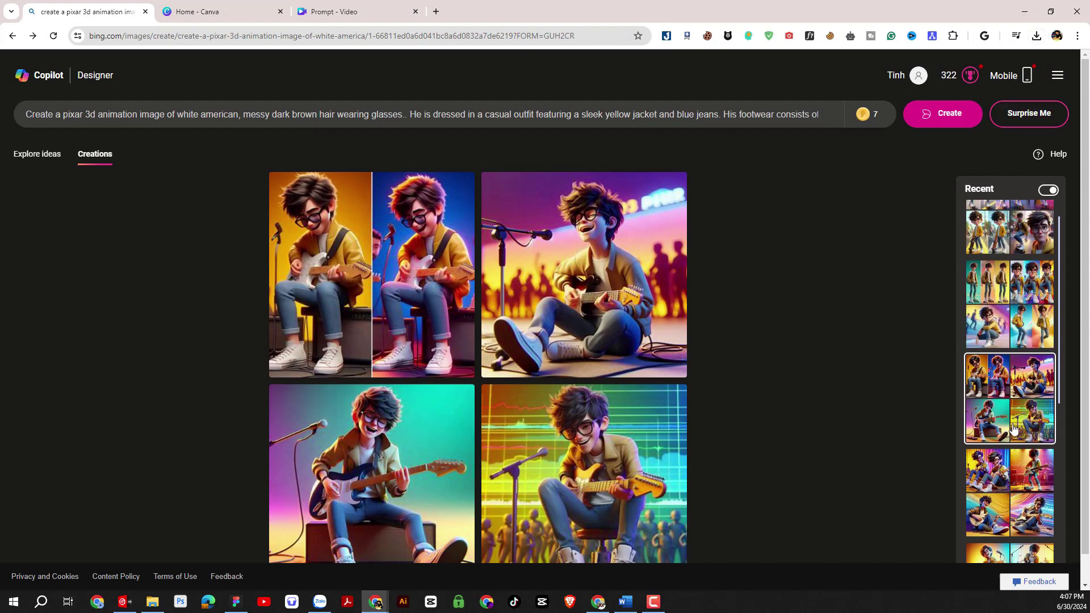
# - From the skateboarding batch, download the split image of the boy standing on the street holding his skateboard, and return to the results overview
pyautogui.scroll(1, 1001, 385)
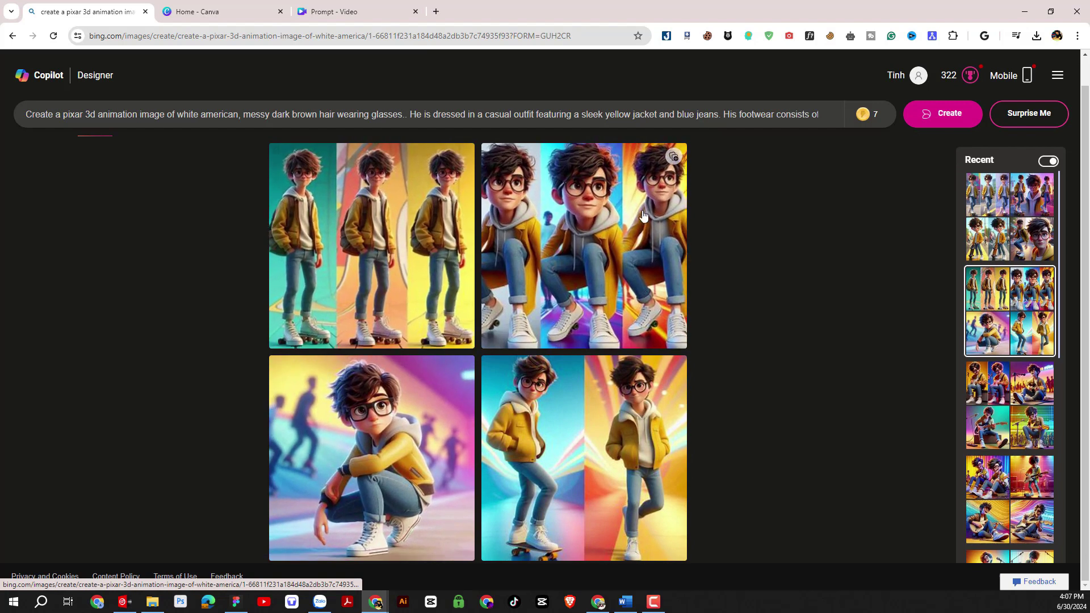
pyautogui.click(1021, 233)
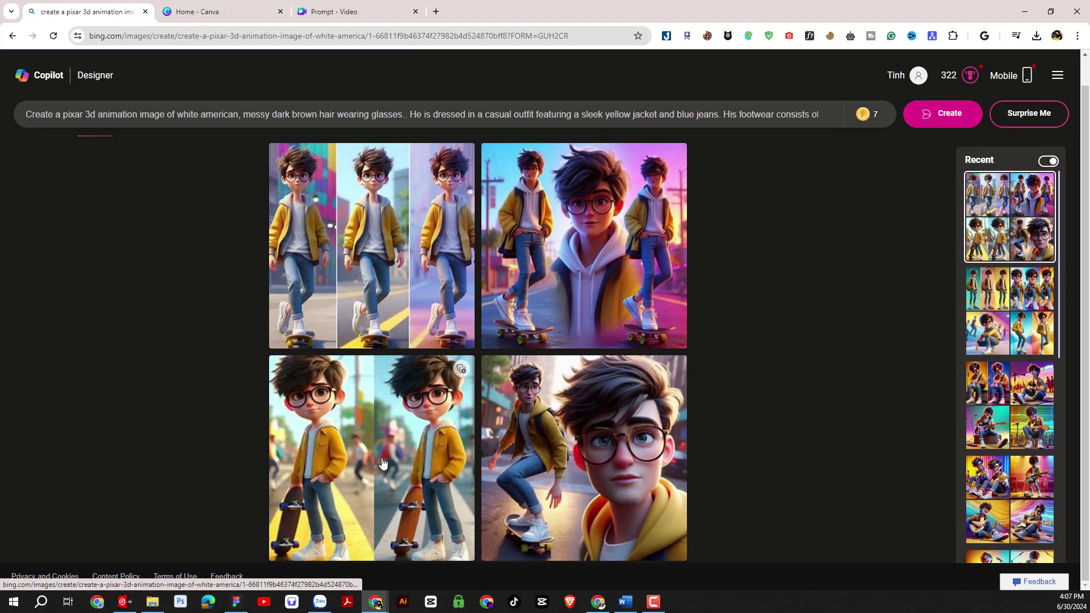
pyautogui.click(382, 463)
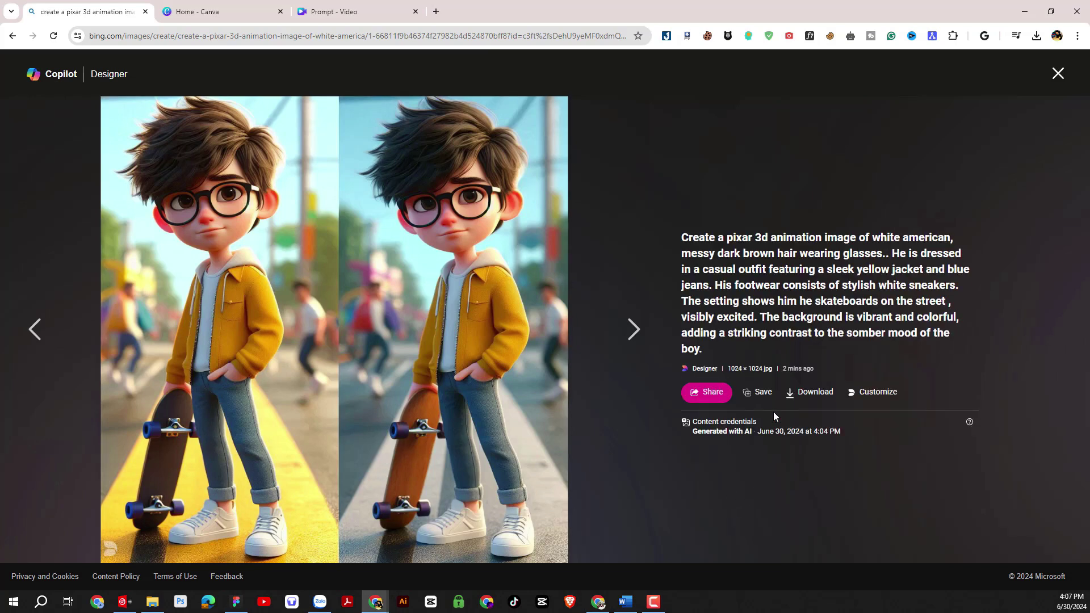
pyautogui.click(796, 392)
pyautogui.click(1004, 571)
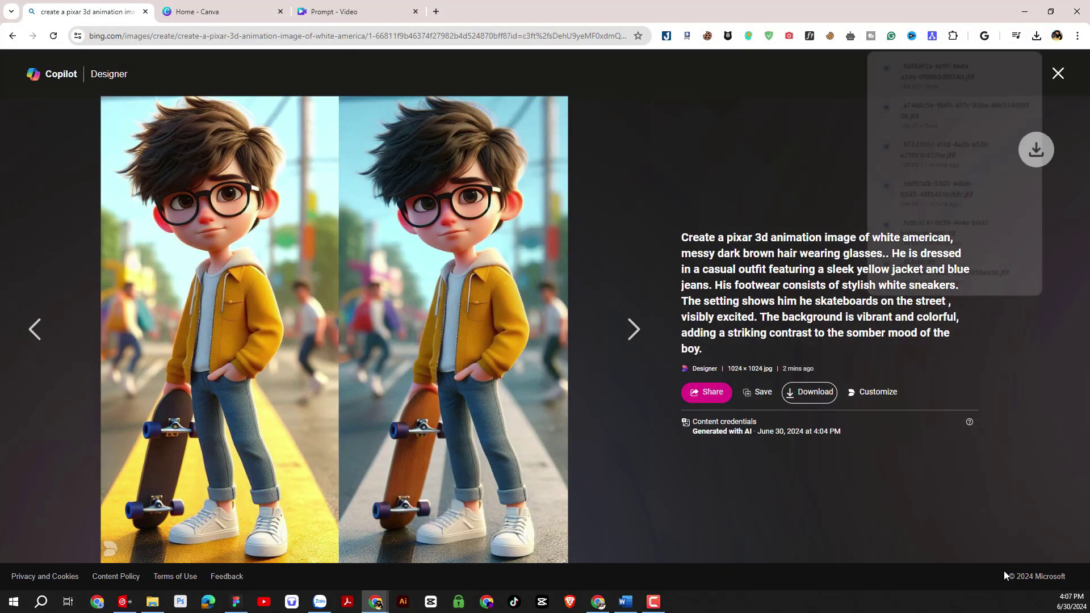
pyautogui.click(1058, 73)
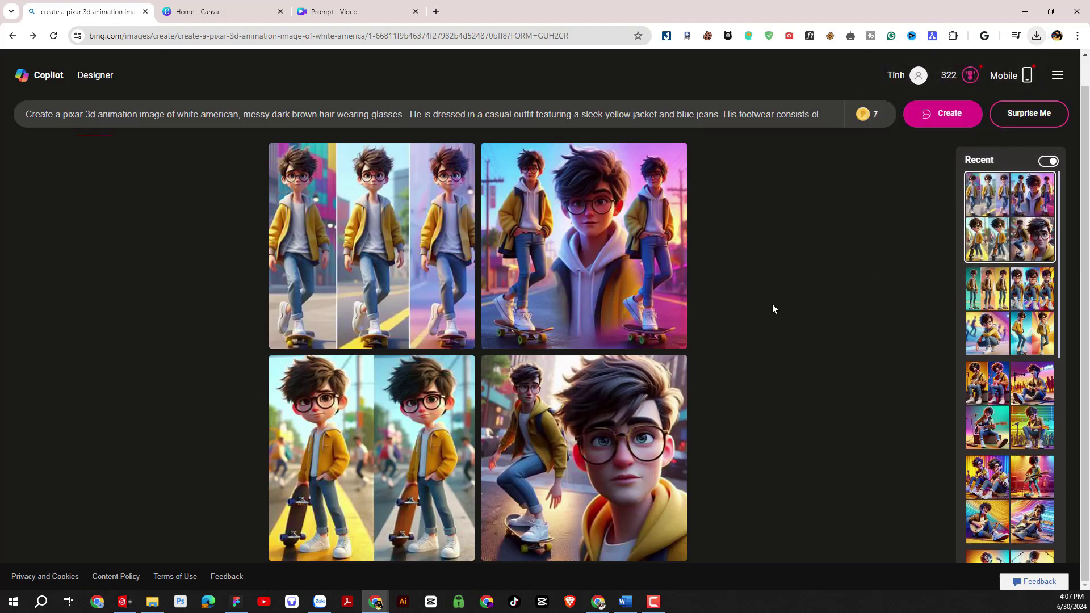
# - Review the downloaded images in the character folder, and minimize the folder window
pyautogui.scroll(-5, 976, 352)
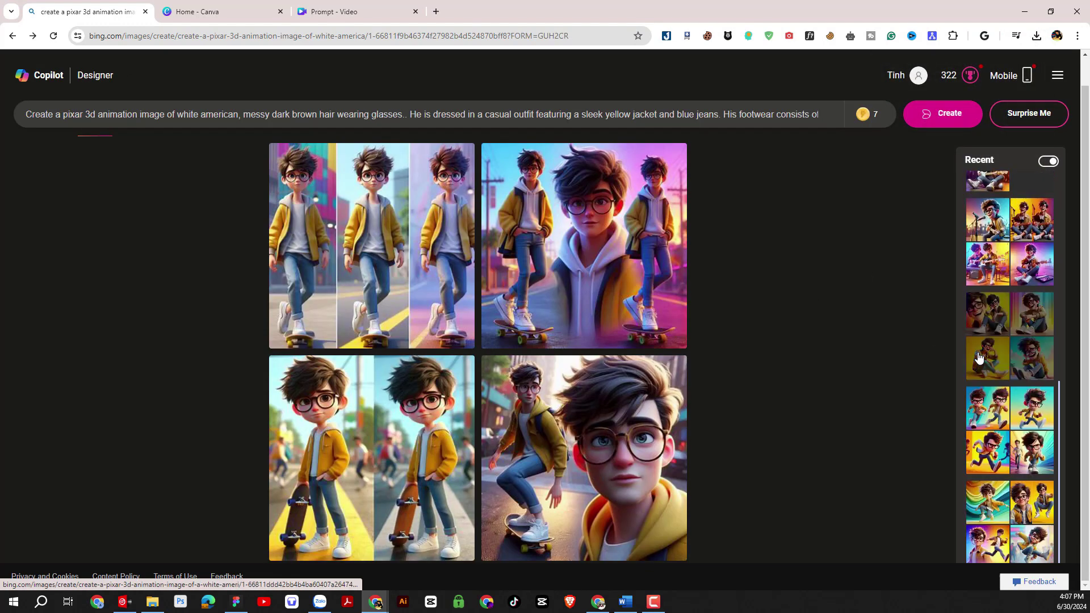
pyautogui.scroll(10, 978, 356)
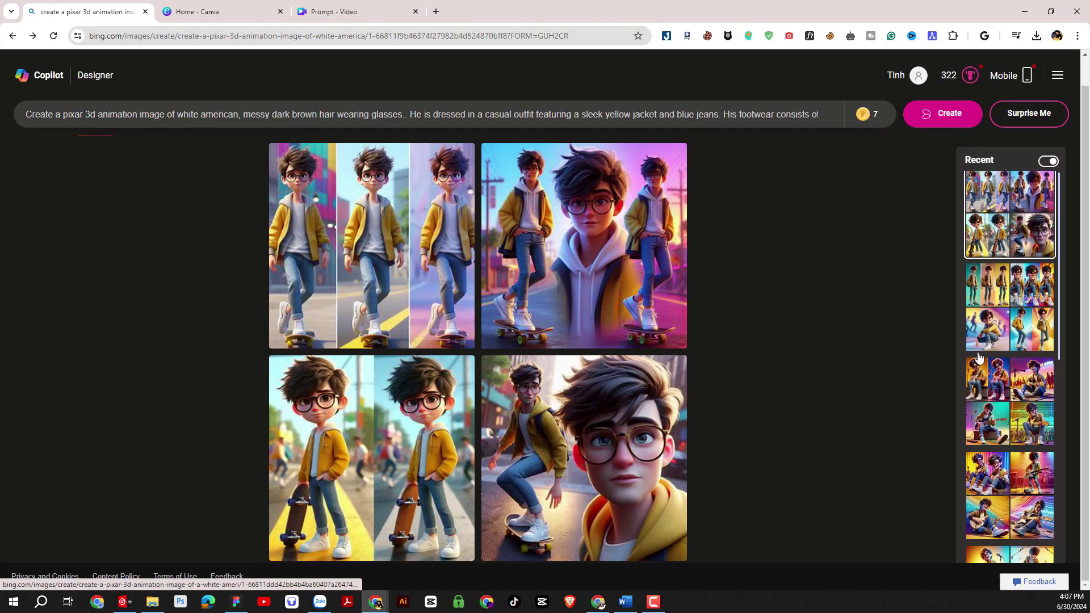
pyautogui.click(152, 603)
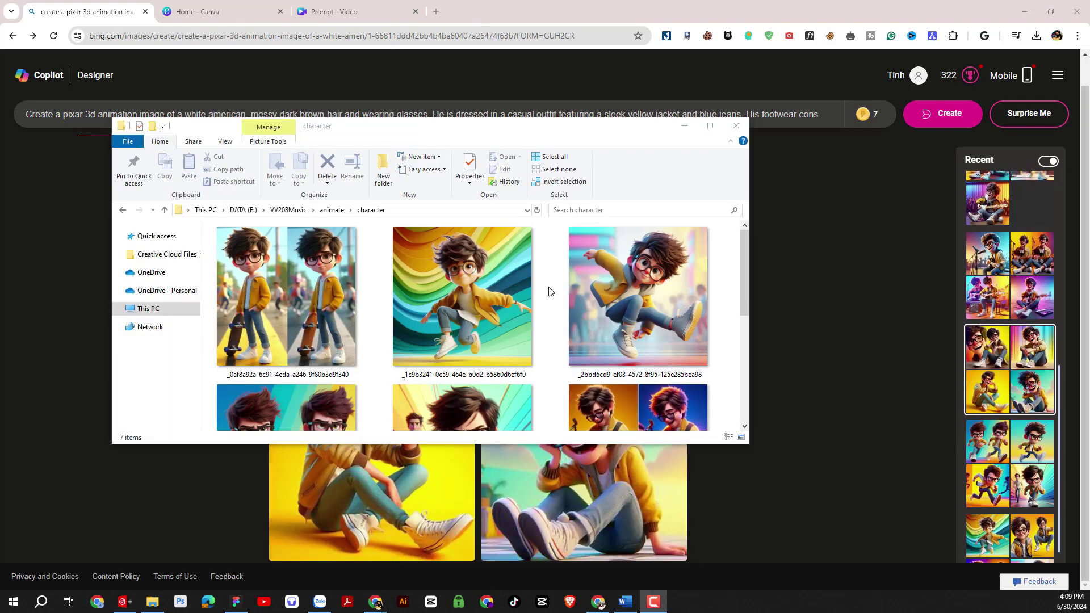
pyautogui.scroll(-3, 549, 292)
pyautogui.scroll(-3, 549, 292)
pyautogui.scroll(5, 549, 292)
pyautogui.click(686, 126)
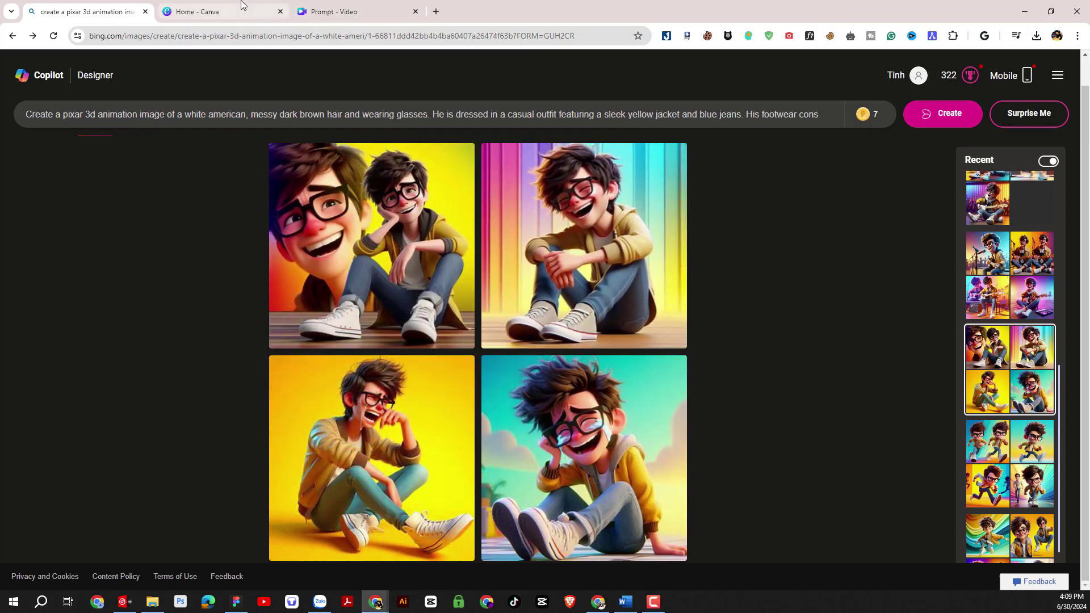
# - Switch to the Prompt video design in Canva, add a blank second page, and upload all images from the character folder onto it
pyautogui.click(345, 7)
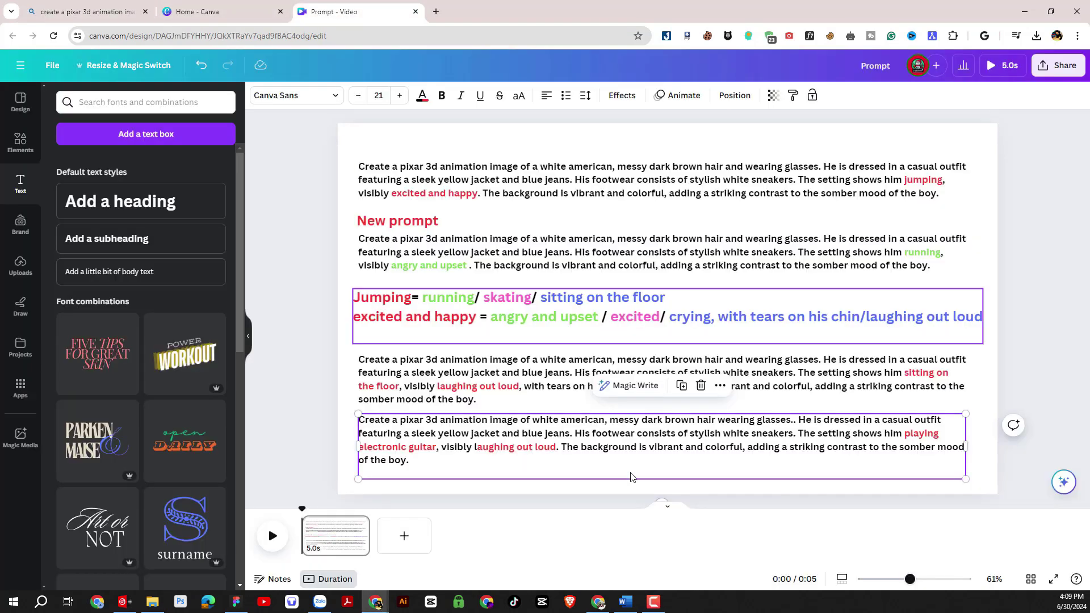
pyautogui.click(403, 544)
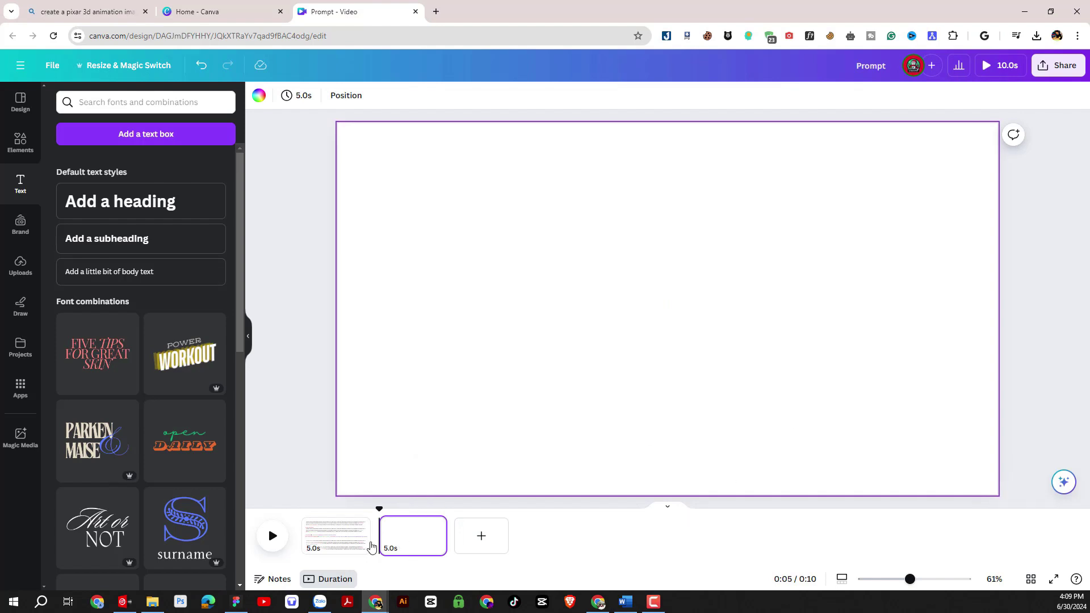
pyautogui.click(152, 601)
pyautogui.click(335, 298)
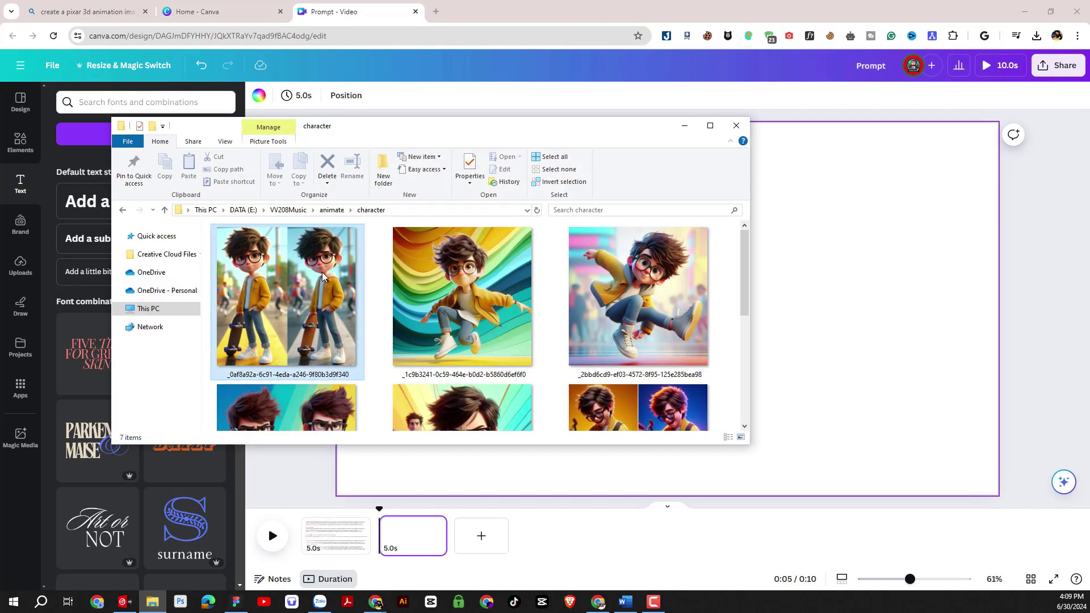
pyautogui.scroll(-3, 545, 313)
pyautogui.hotkey('ctrl', 'a')
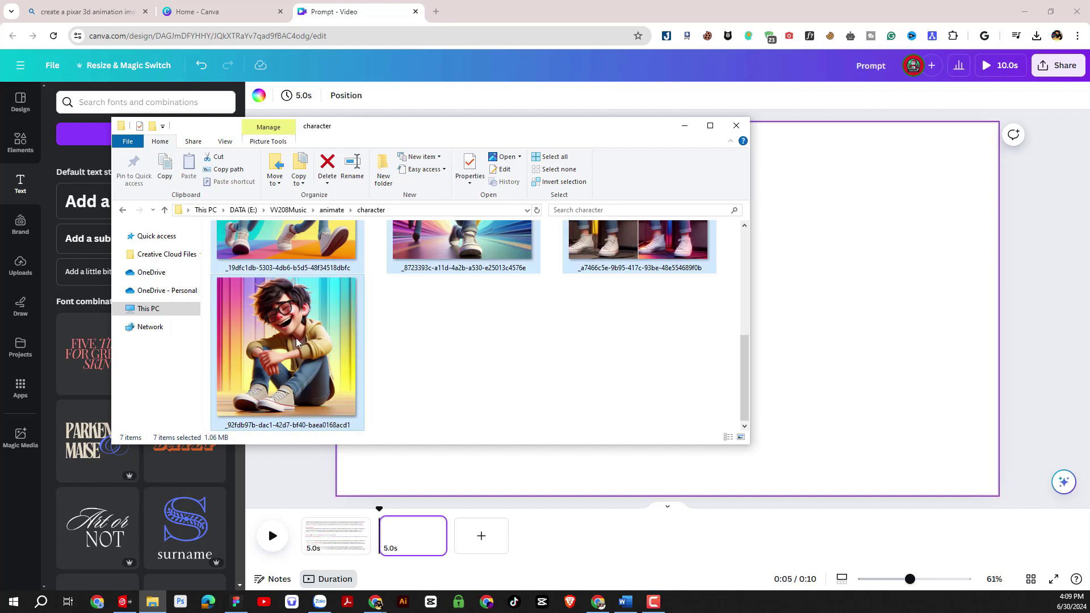
pyautogui.moveTo(349, 360); pyautogui.dragTo(890, 334)
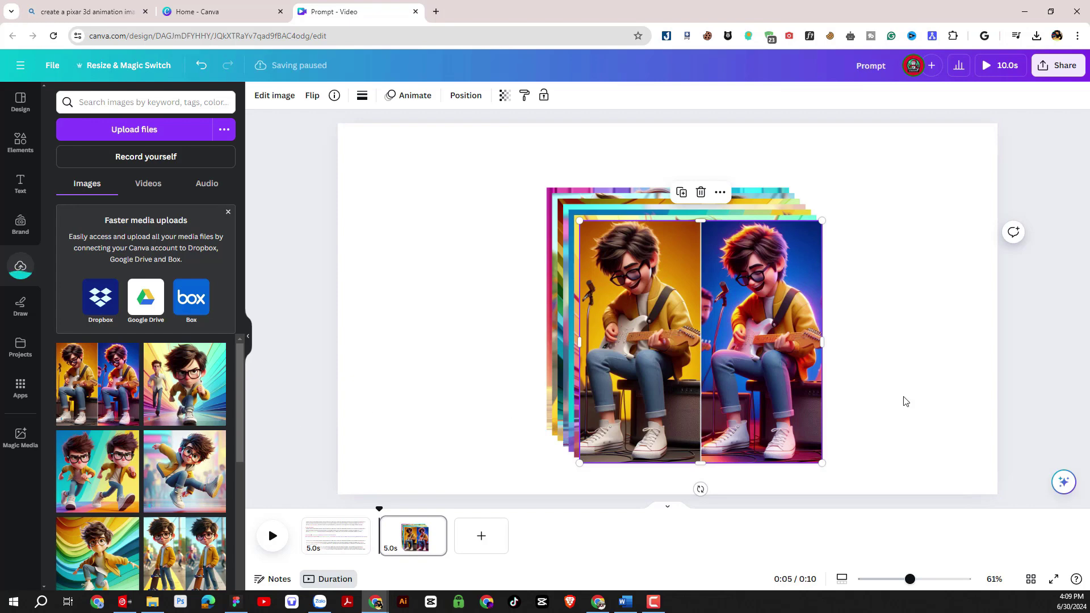
# - Delete all the stacked character images from the second page
pyautogui.click(701, 191)
pyautogui.moveTo(447, 179); pyautogui.dragTo(828, 373)
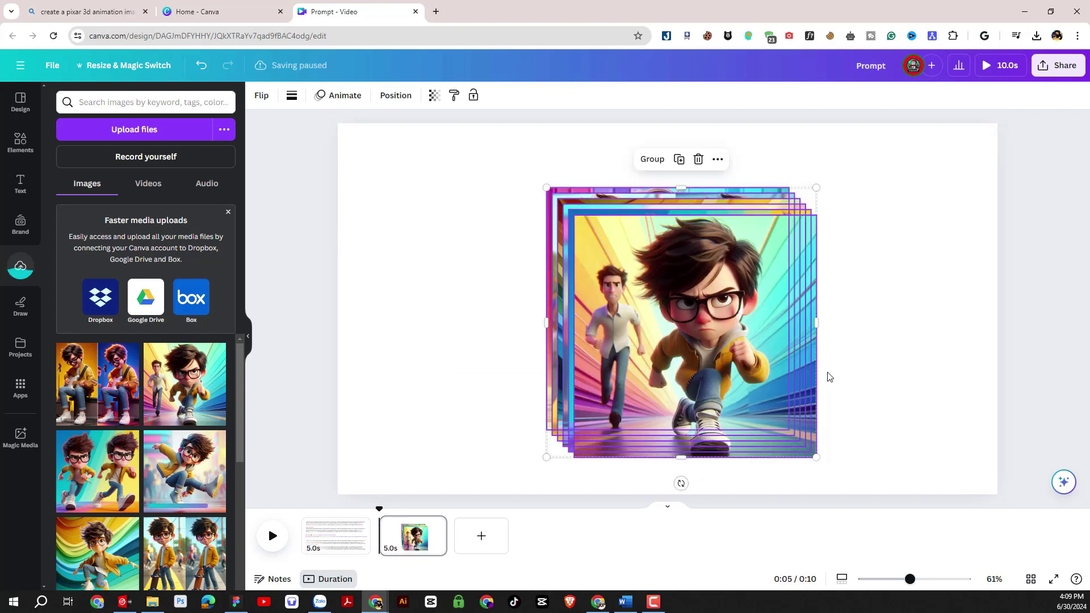
pyautogui.press('Delete')
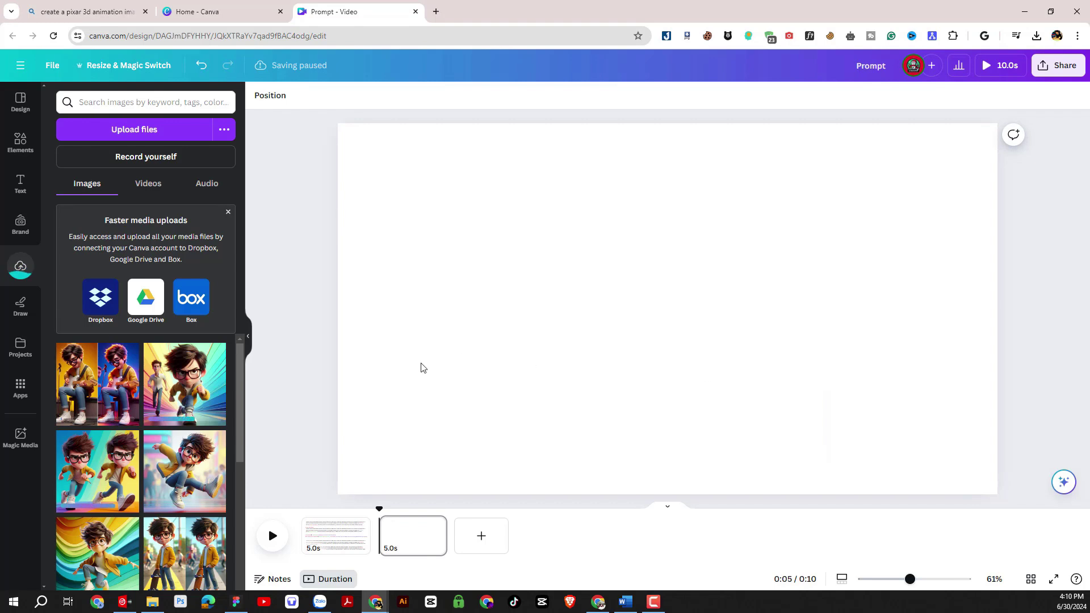
# - Look through the uploaded images and dismiss the Faster media uploads notice above them
pyautogui.scroll(-2, 174, 400)
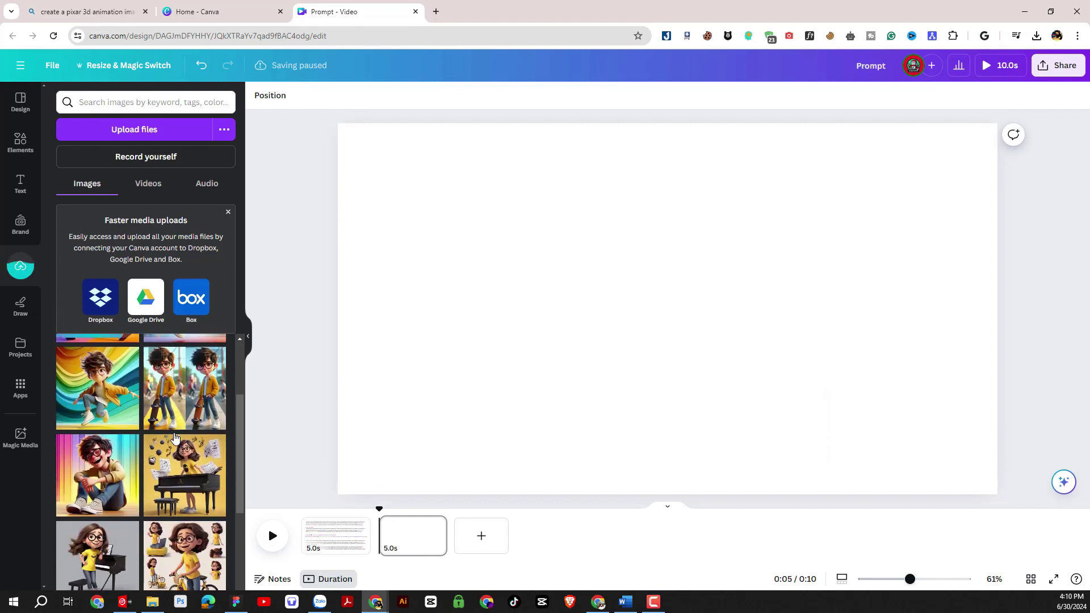
pyautogui.scroll(-3, 174, 437)
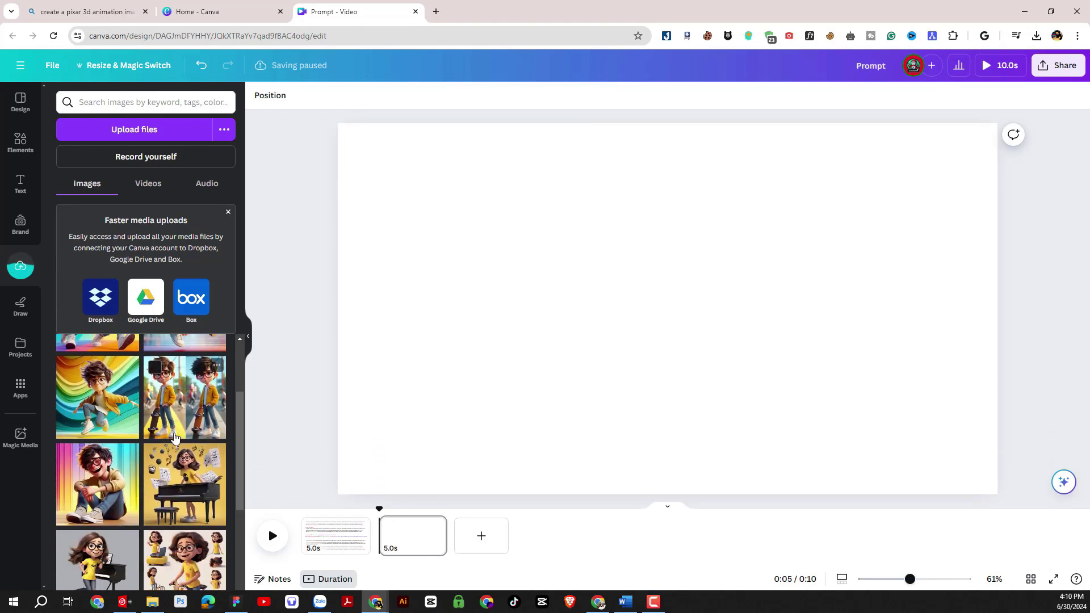
pyautogui.scroll(3, 174, 437)
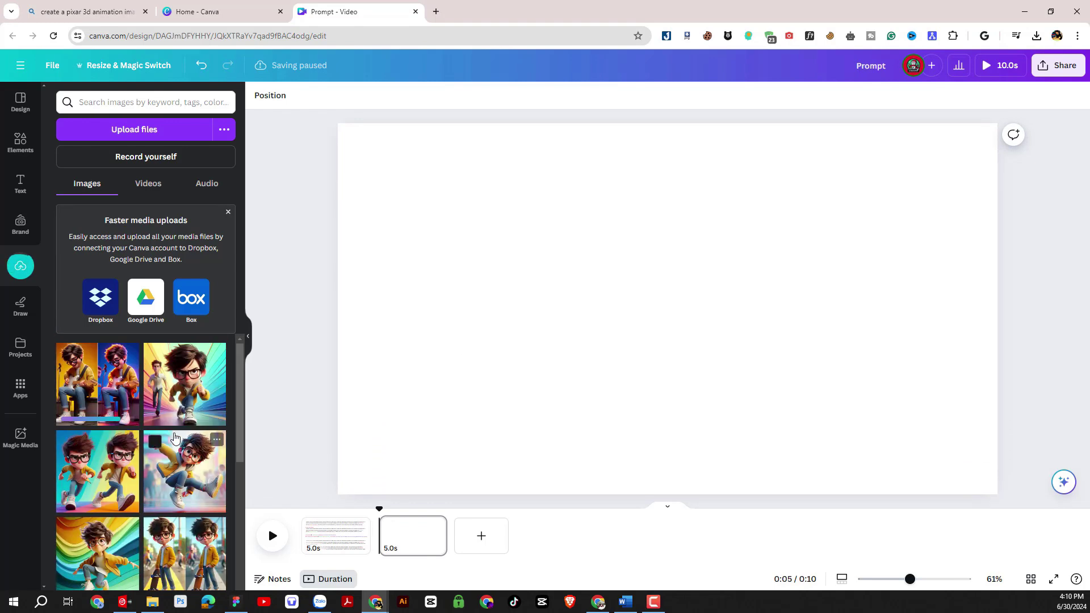
pyautogui.click(228, 211)
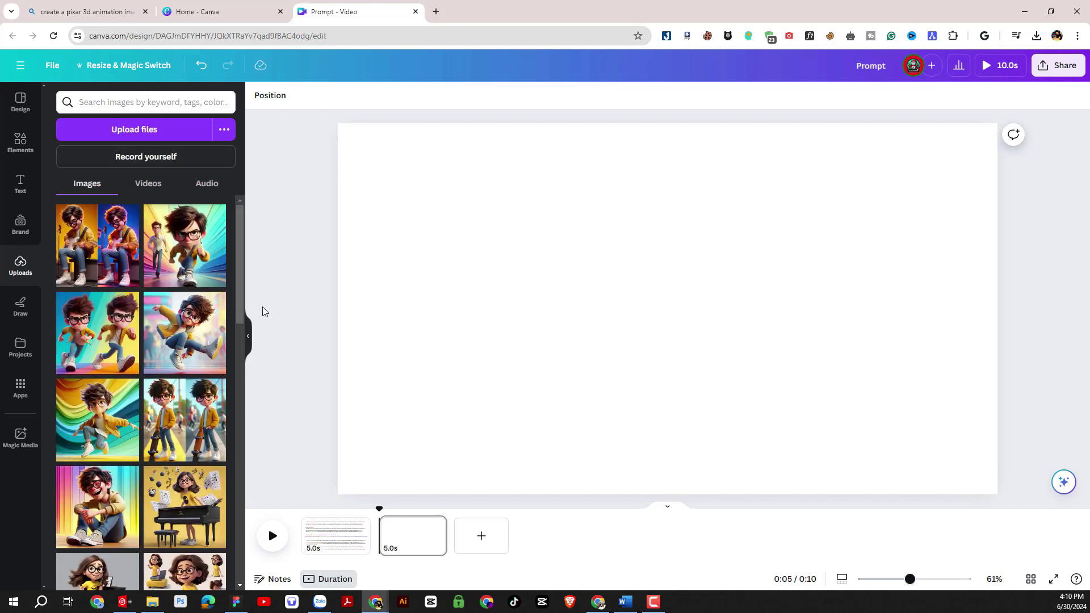
# - Add the uploaded image of the boy jumping before the wavy multicolored background to the blank page, and move it to the page's upper-left corner
pyautogui.press('F10')
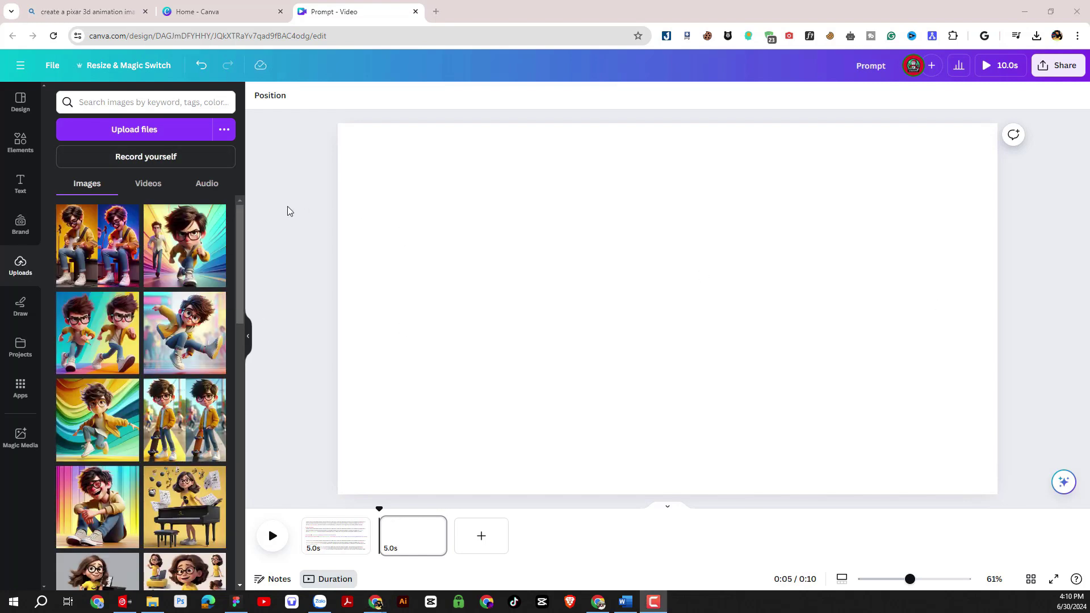
pyautogui.scroll(-2, 186, 278)
pyautogui.scroll(2, 140, 373)
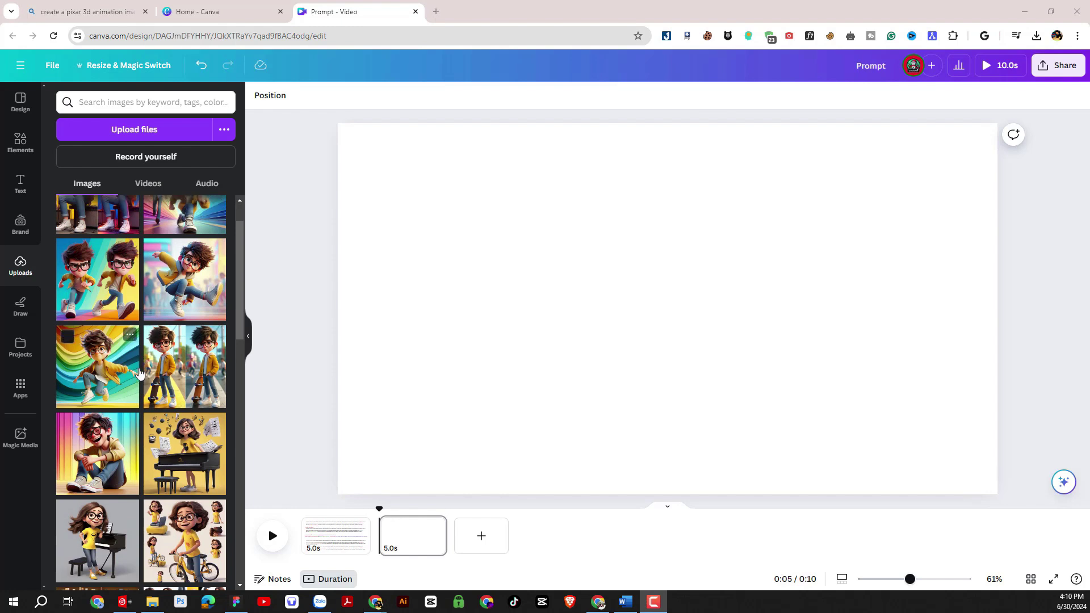
pyautogui.scroll(-3, 142, 375)
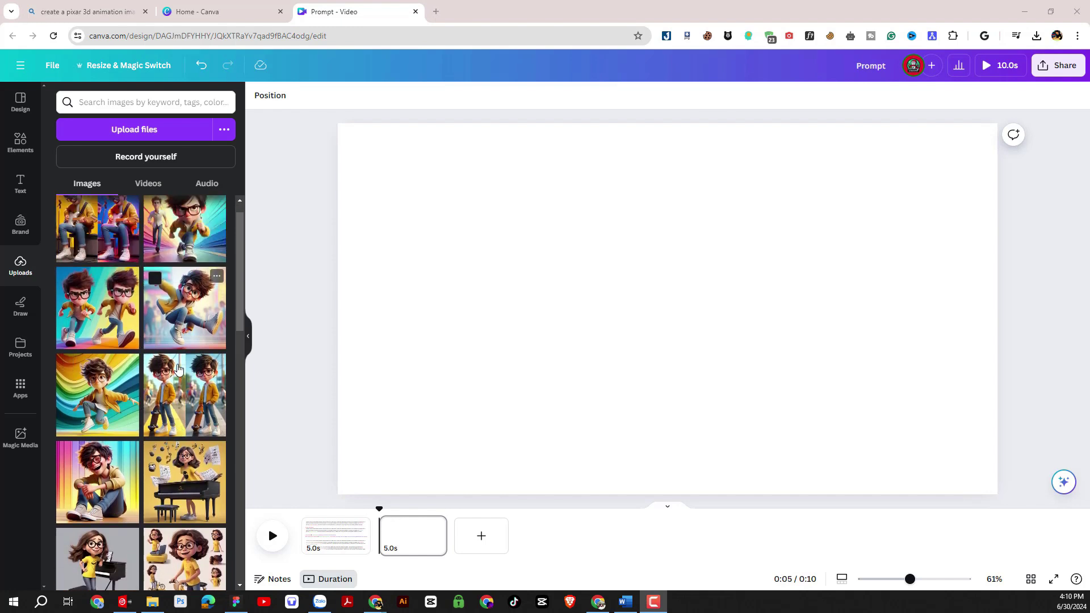
pyautogui.scroll(3, 170, 379)
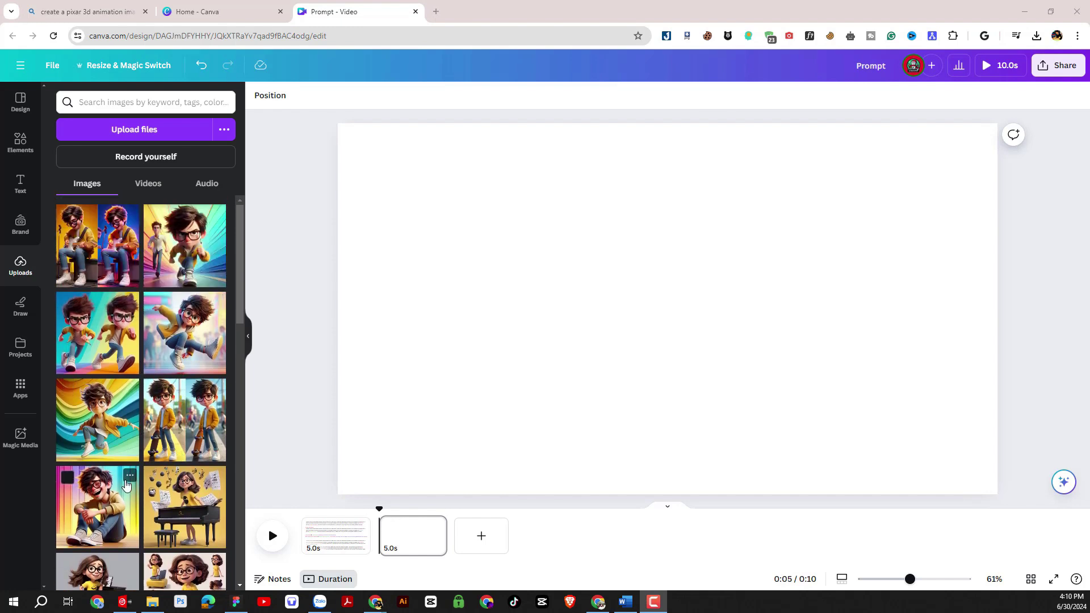
pyautogui.click(102, 434)
pyautogui.moveTo(674, 345); pyautogui.dragTo(465, 280)
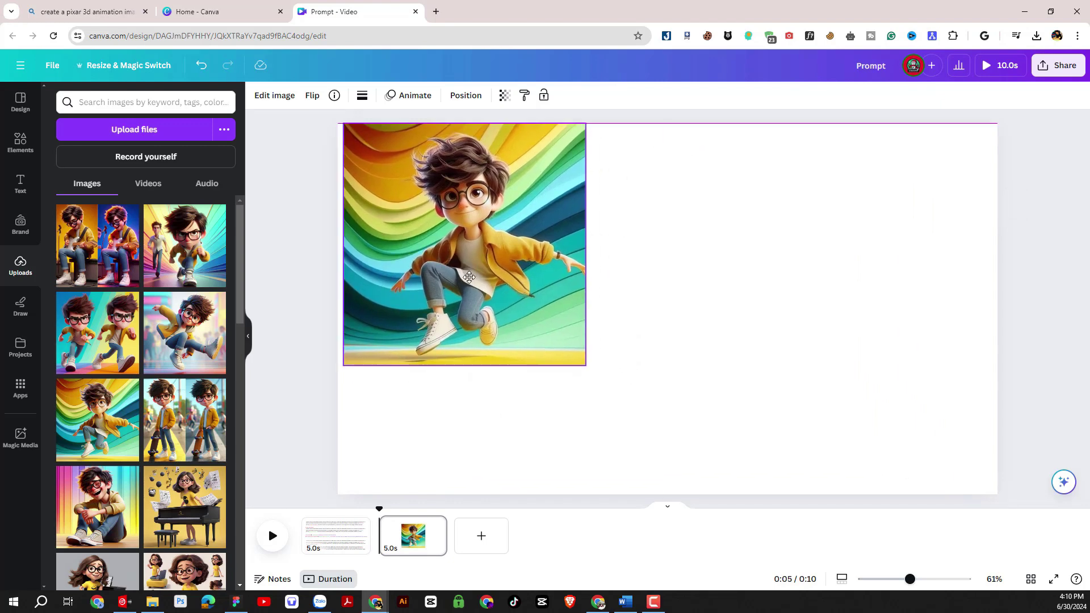
# - Remove the background from the jumping boy's image and shrink it to about 530 by 530
pyautogui.click(272, 96)
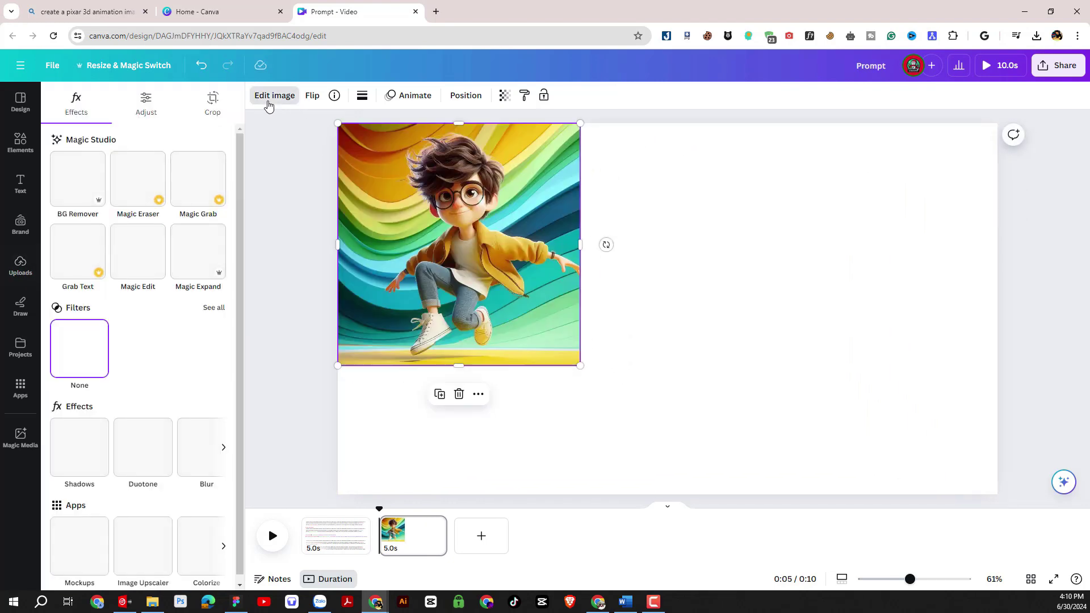
pyautogui.click(81, 198)
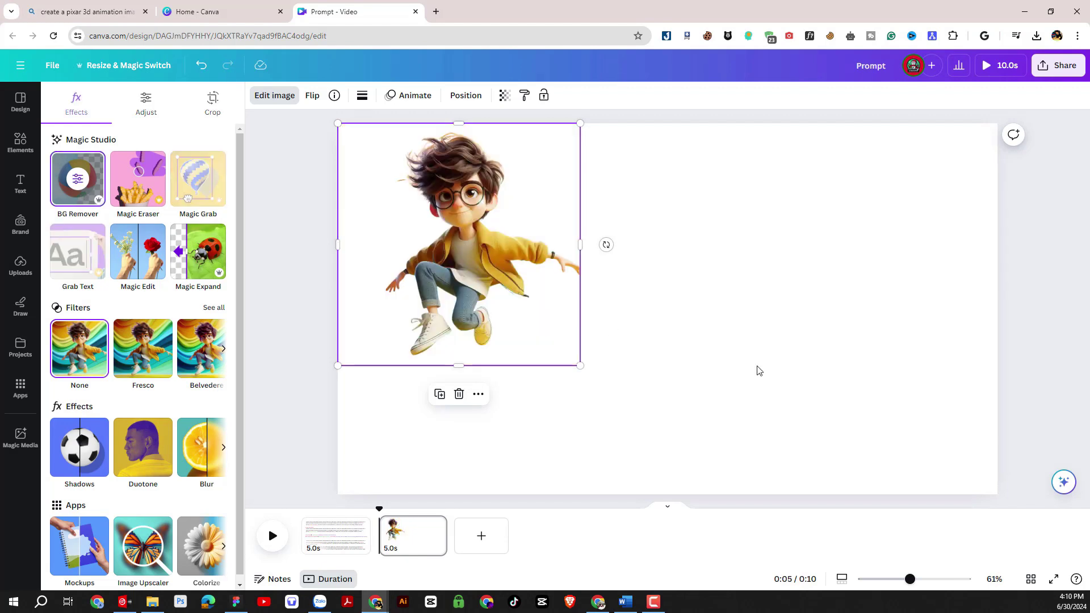
pyautogui.moveTo(578, 358); pyautogui.dragTo(521, 306)
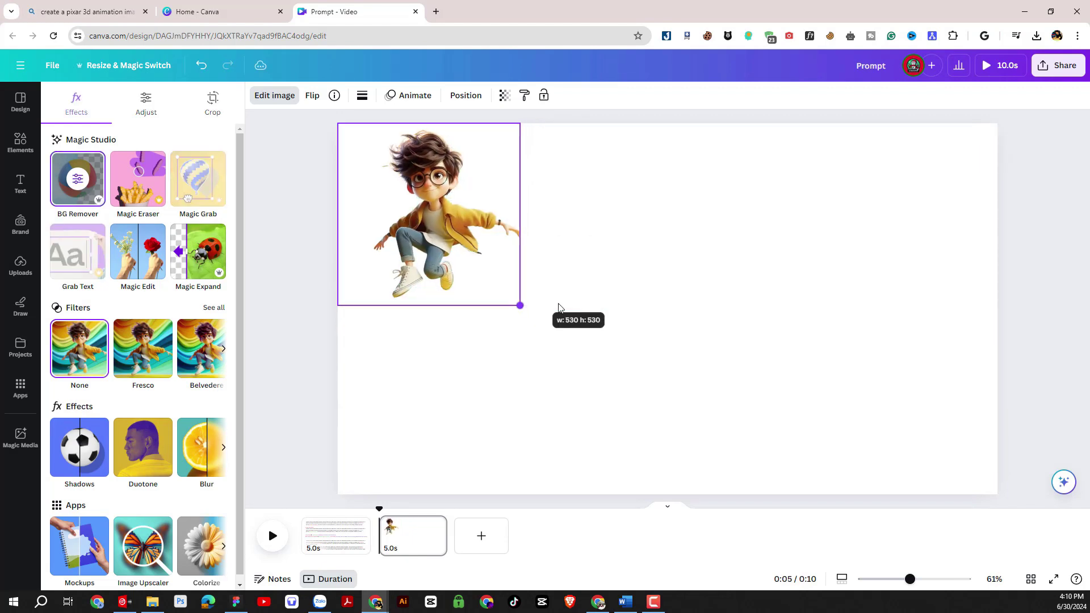
pyautogui.click(608, 318)
# - Add the uploaded image of the laughing boy sitting cross-armed before rainbow stripes to the page and remove its background
pyautogui.scroll(-1, 181, 306)
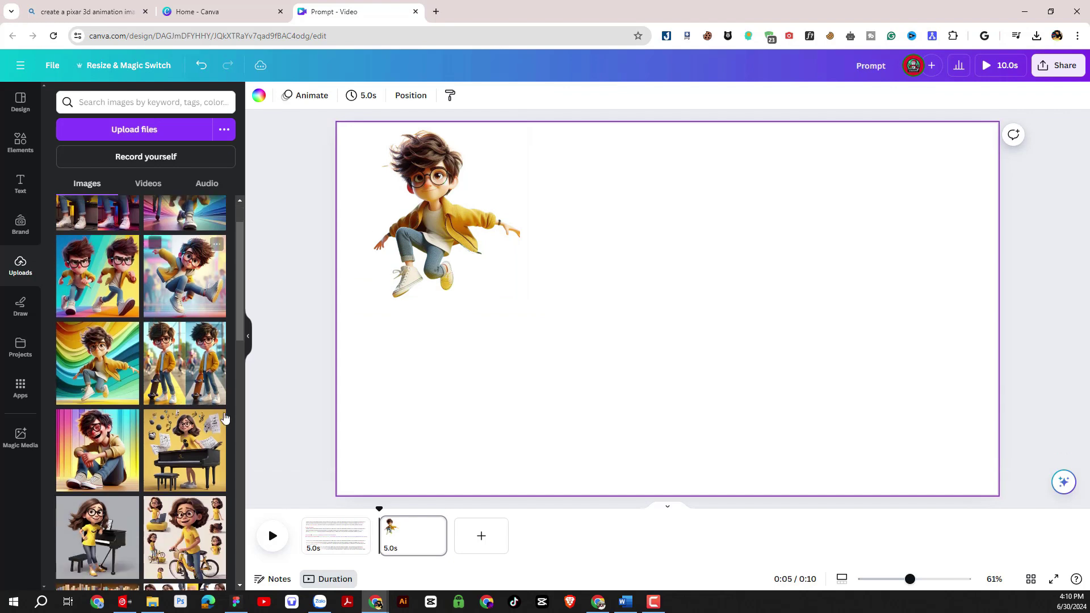
pyautogui.click(109, 451)
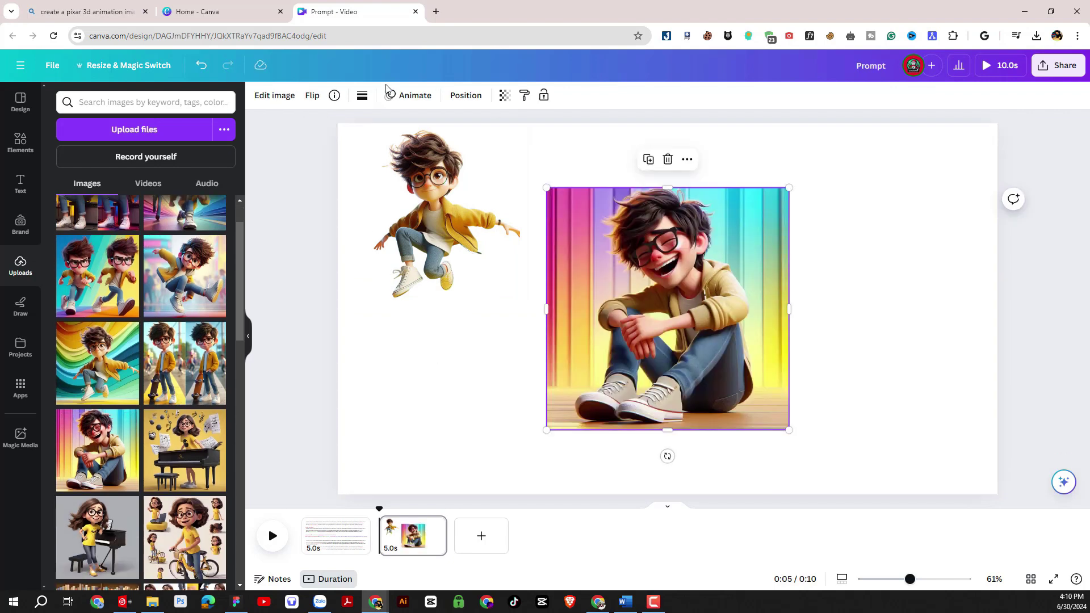
pyautogui.click(277, 96)
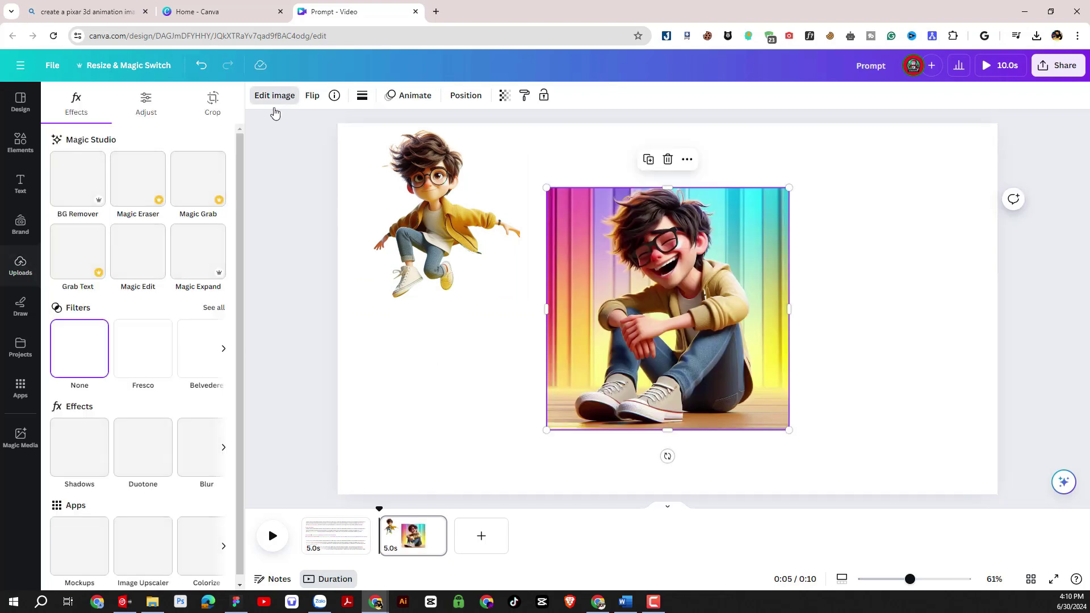
pyautogui.click(76, 200)
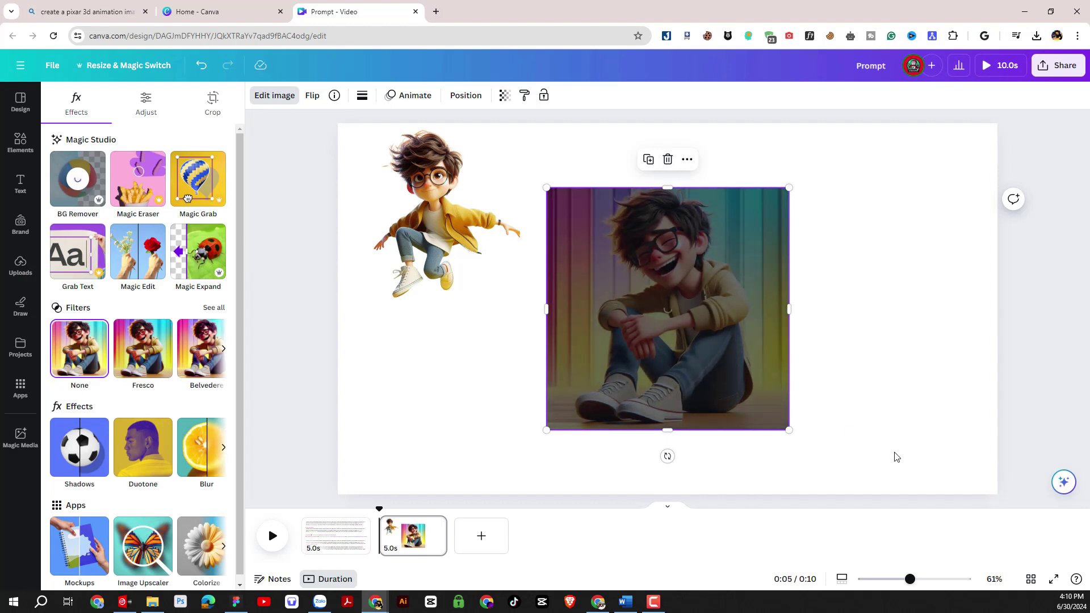
# - Undo the accidental crop of the laughing boy's image, and place it scaled down beside the jumping boy in the page's upper row
pyautogui.hotkey('ctrl', 'z')
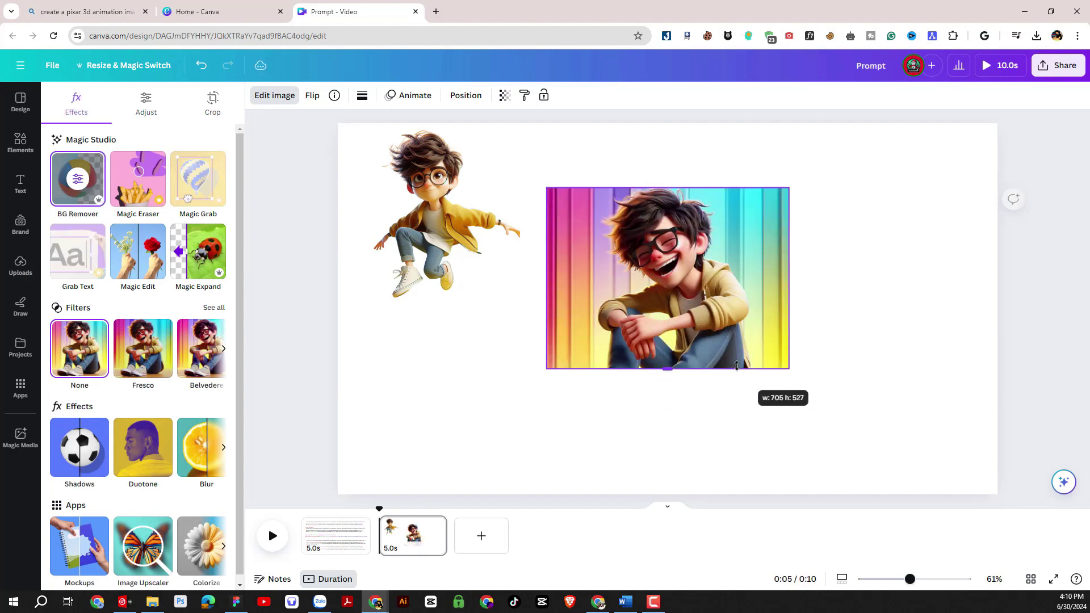
pyautogui.moveTo(789, 430); pyautogui.dragTo(681, 321)
pyautogui.moveTo(653, 284); pyautogui.dragTo(641, 238)
pyautogui.moveTo(673, 278); pyautogui.dragTo(687, 293)
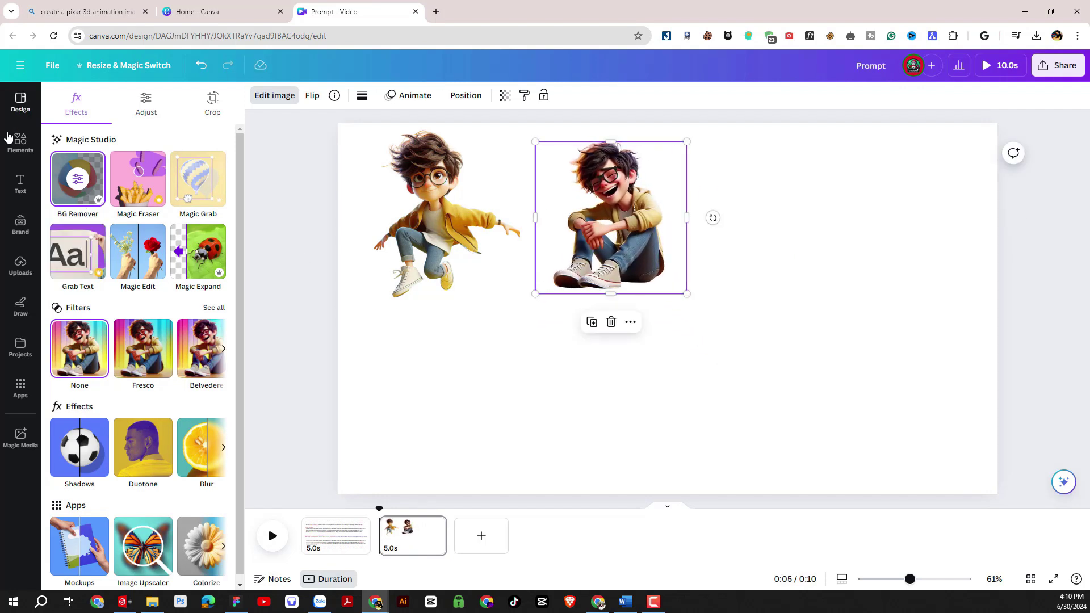
# - Add the uploaded image of the boy kicking in midair before a blurred crowd, and move it to the page's right side
pyautogui.click(20, 266)
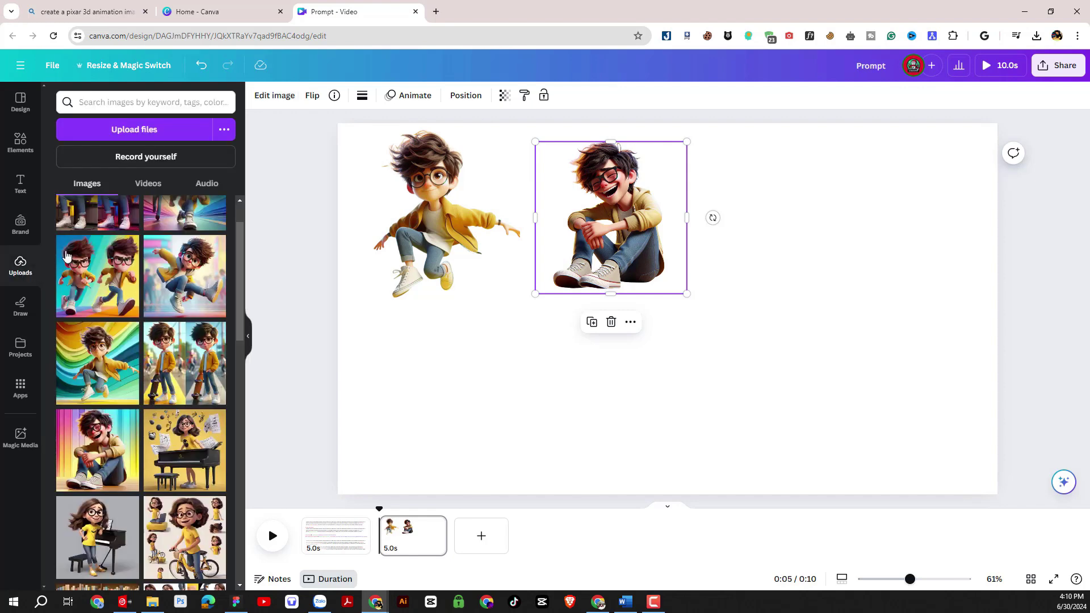
pyautogui.click(184, 277)
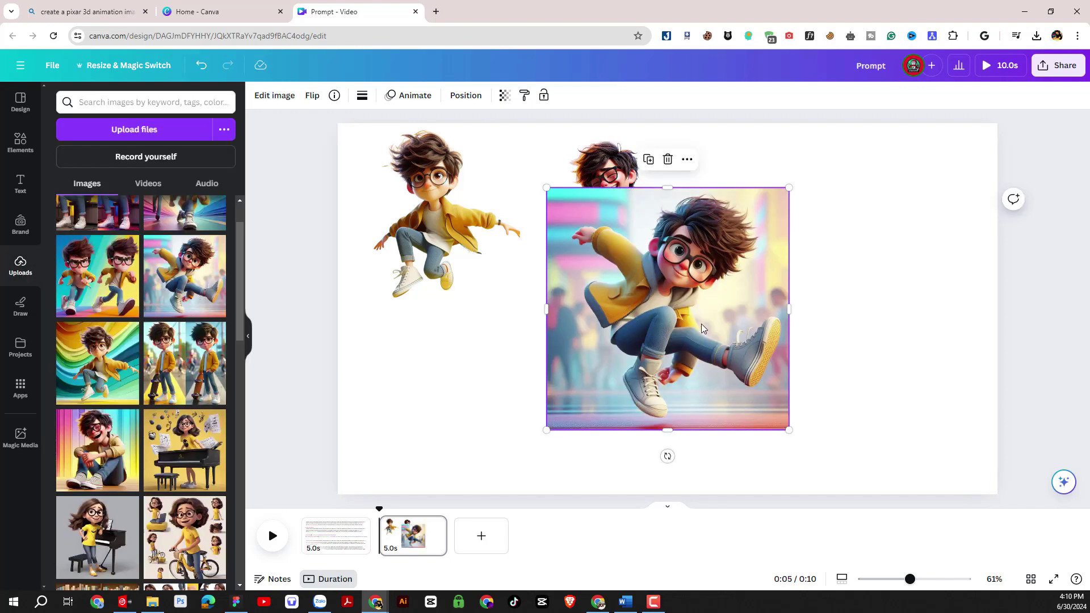
pyautogui.moveTo(700, 329); pyautogui.dragTo(842, 341)
# - Remove the kicking boy's background and fit the image at a smaller size in the upper row, beyond the laughing boy
pyautogui.click(274, 95)
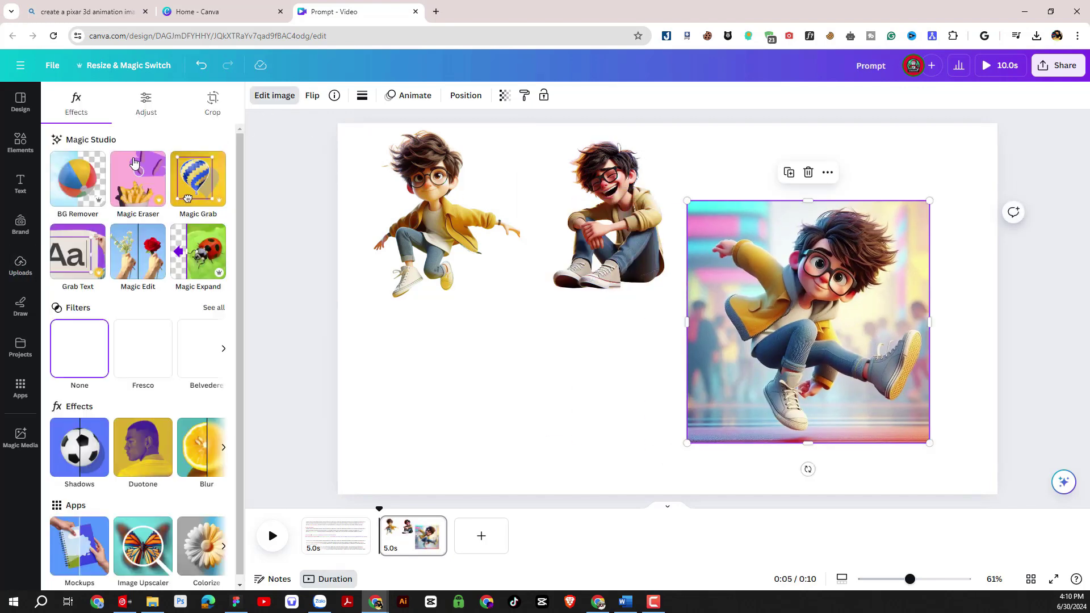
pyautogui.click(76, 192)
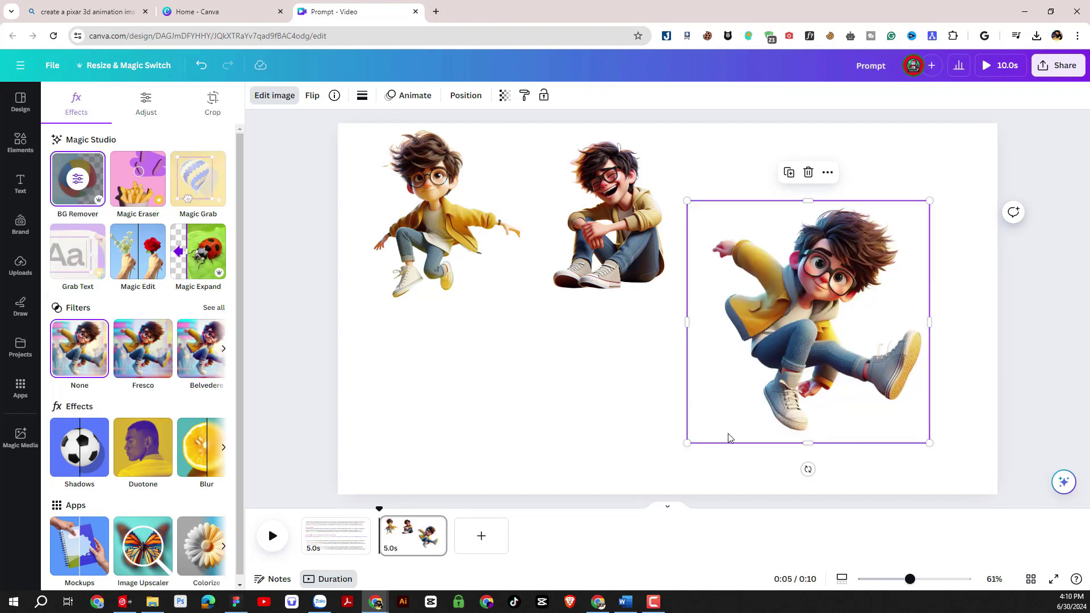
pyautogui.moveTo(687, 443); pyautogui.dragTo(761, 370)
pyautogui.moveTo(840, 296); pyautogui.dragTo(789, 238)
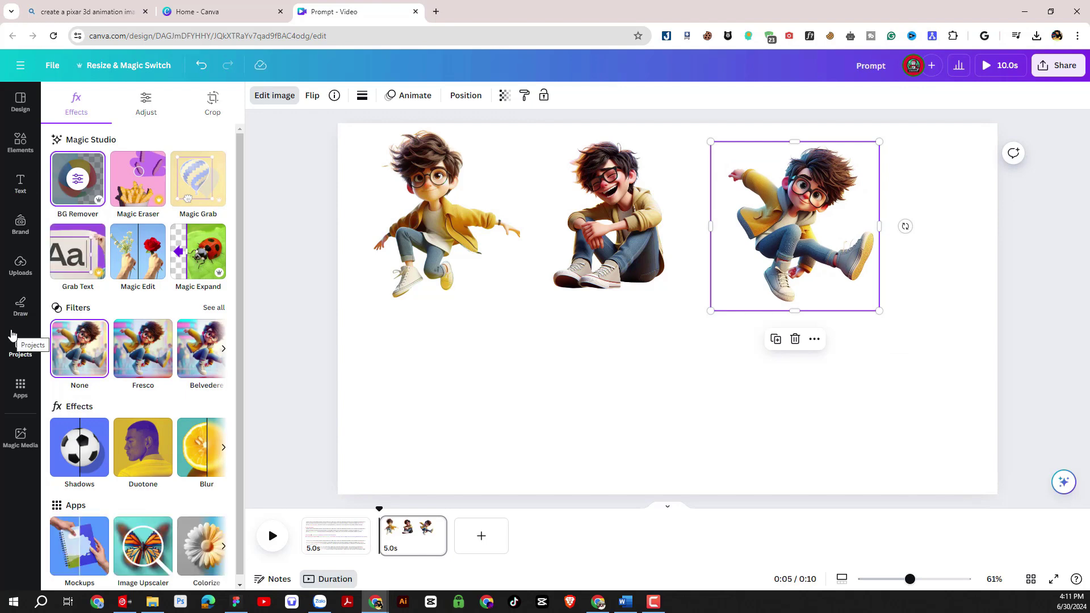
# - Add the uploaded image of the two boys holding skateboards, and move it toward the page's lower-right area
pyautogui.click(18, 267)
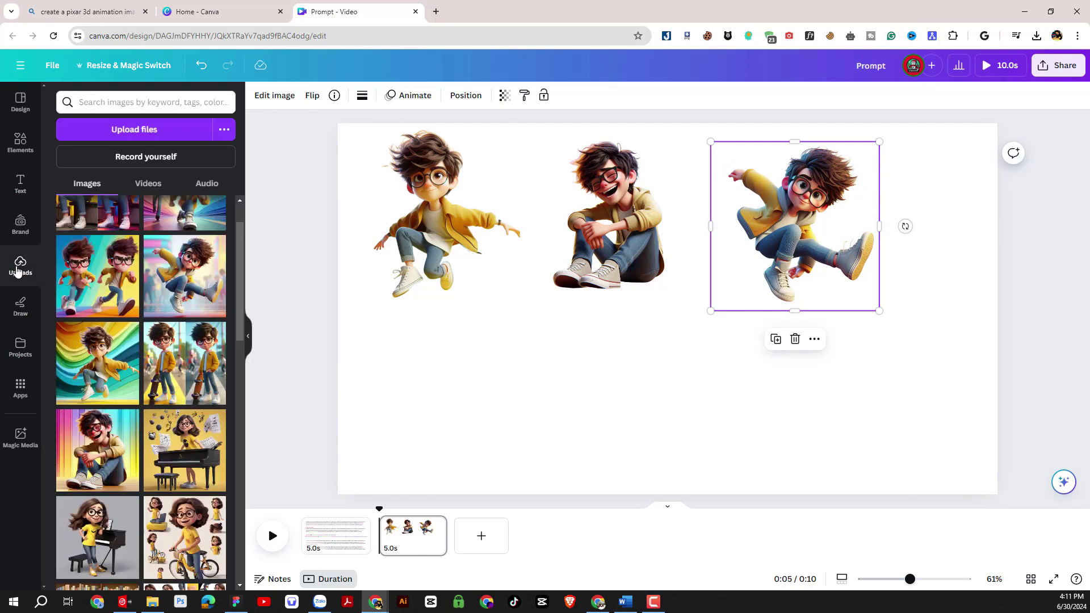
pyautogui.click(189, 380)
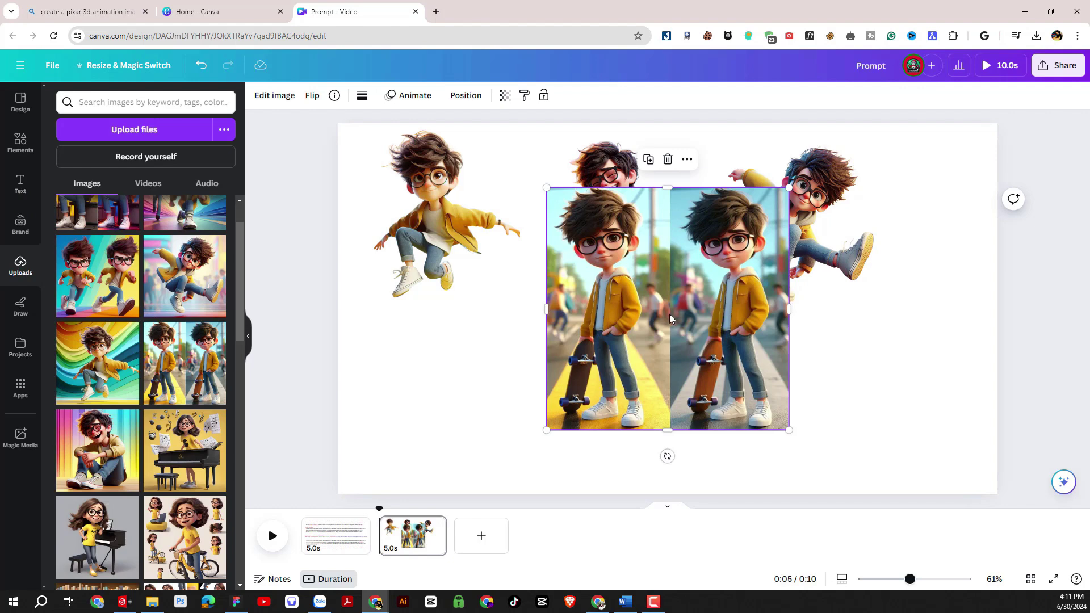
pyautogui.moveTo(681, 335); pyautogui.dragTo(795, 365)
# - Remove the background from the skateboard image and fit it at a smaller size in the page's lower-right corner
pyautogui.click(275, 95)
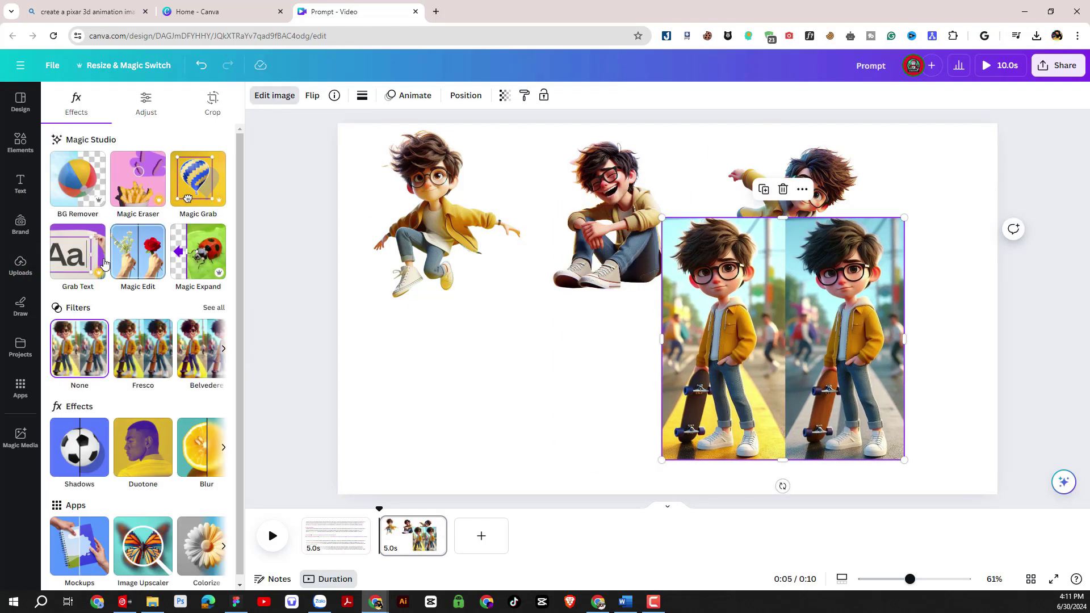
pyautogui.click(79, 193)
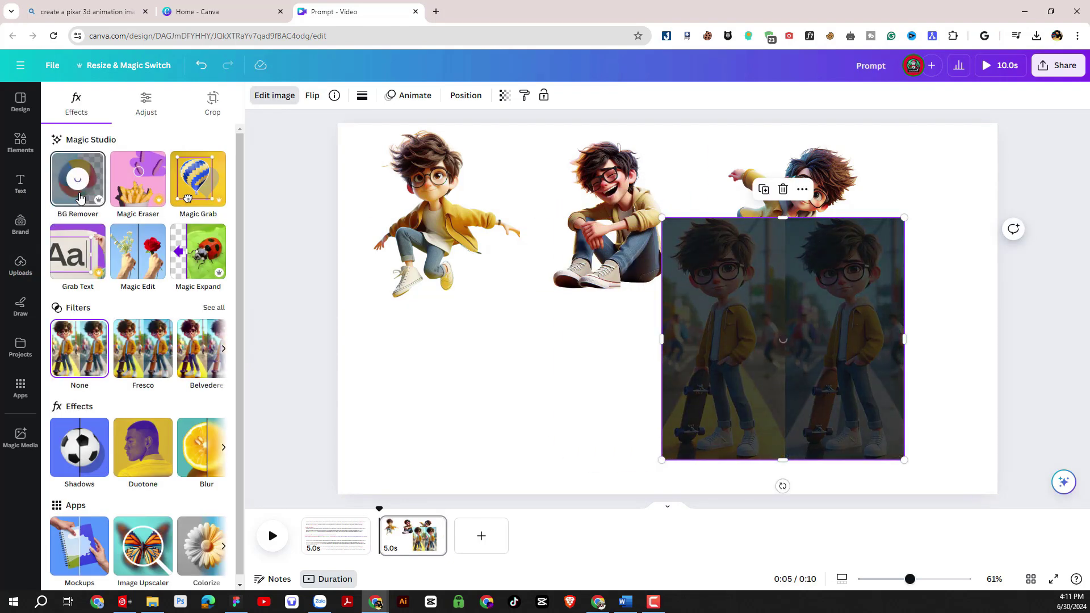
pyautogui.moveTo(792, 301); pyautogui.dragTo(867, 309)
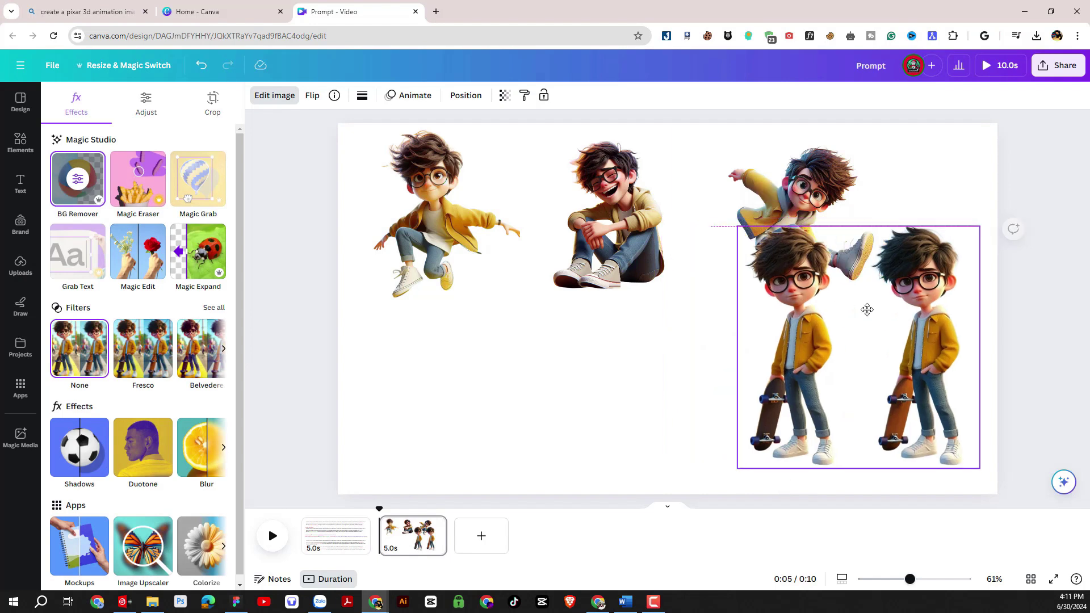
pyautogui.moveTo(748, 251); pyautogui.dragTo(826, 328)
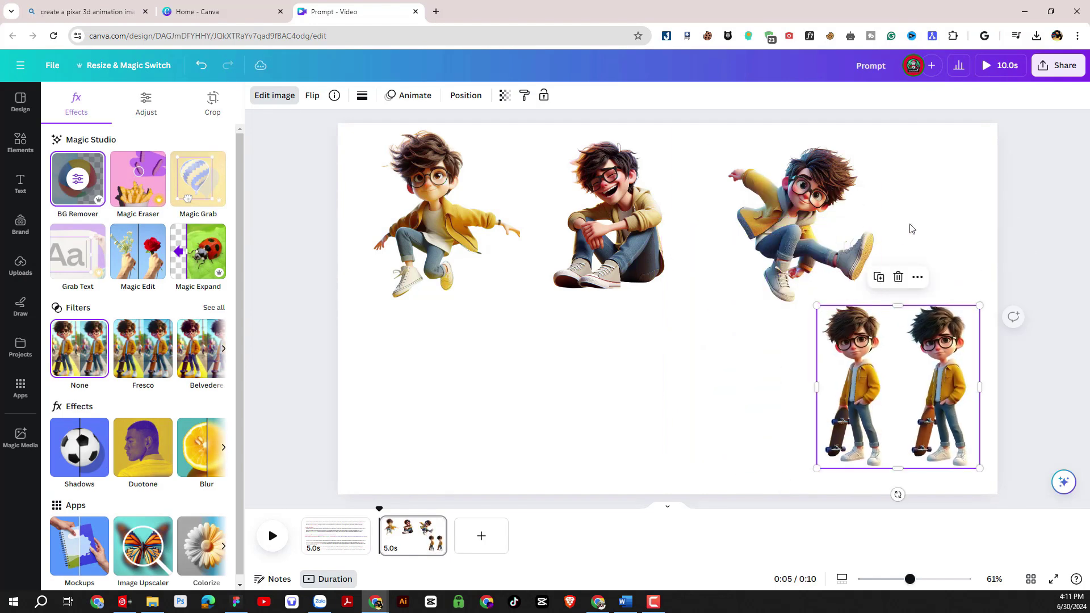
# - Add the uploaded image of the two angry running boys, and move it to the lower middle of the page
pyautogui.click(910, 227)
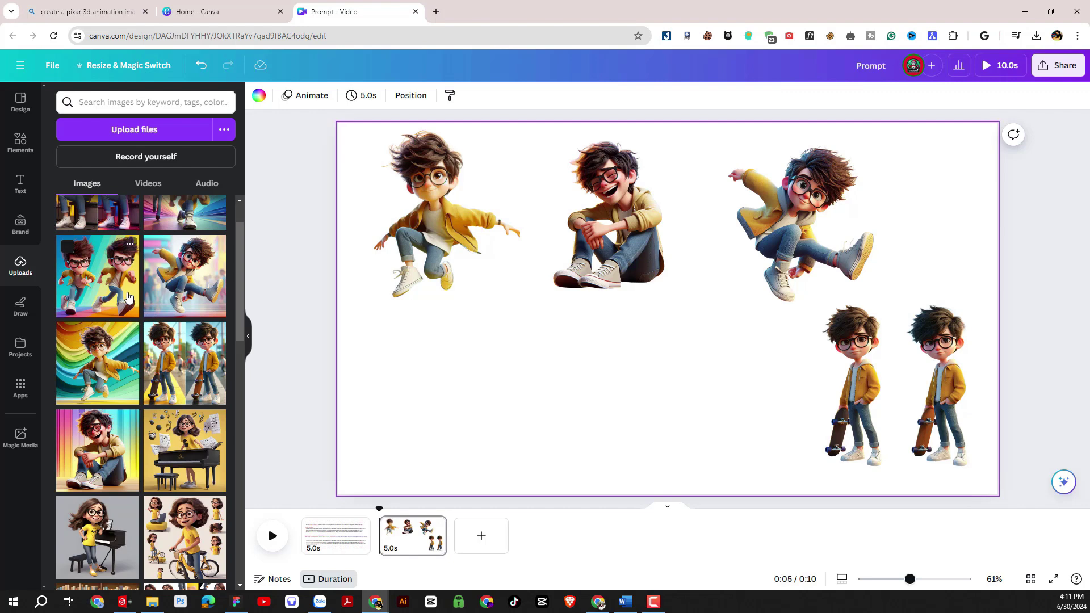
pyautogui.click(94, 293)
pyautogui.moveTo(663, 328); pyautogui.dragTo(602, 380)
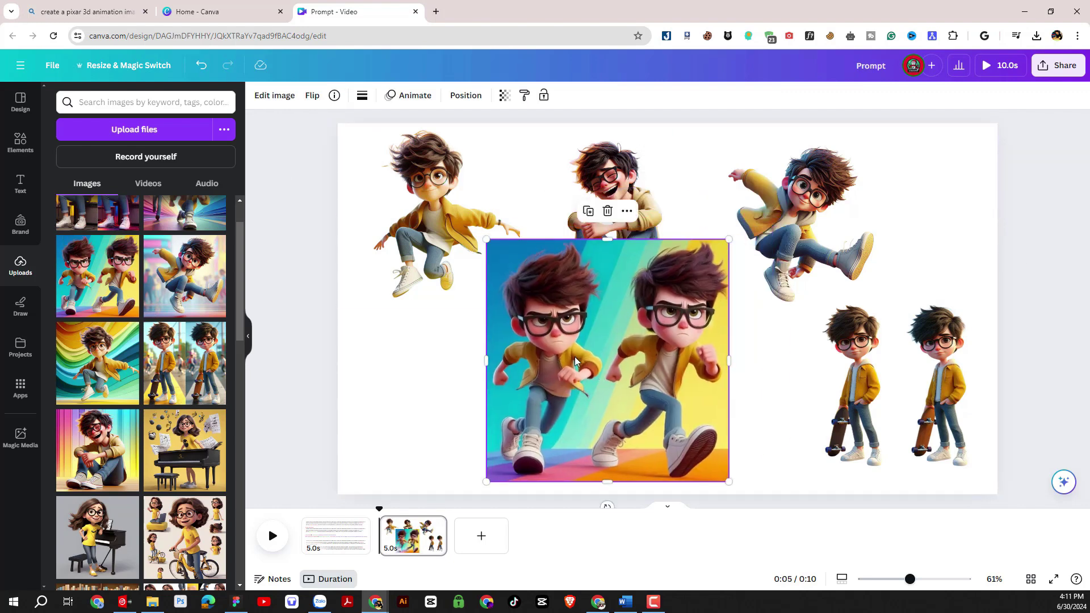
# - Remove the background from the image of the two running boys and shrink it to fit below the upper row
pyautogui.click(270, 97)
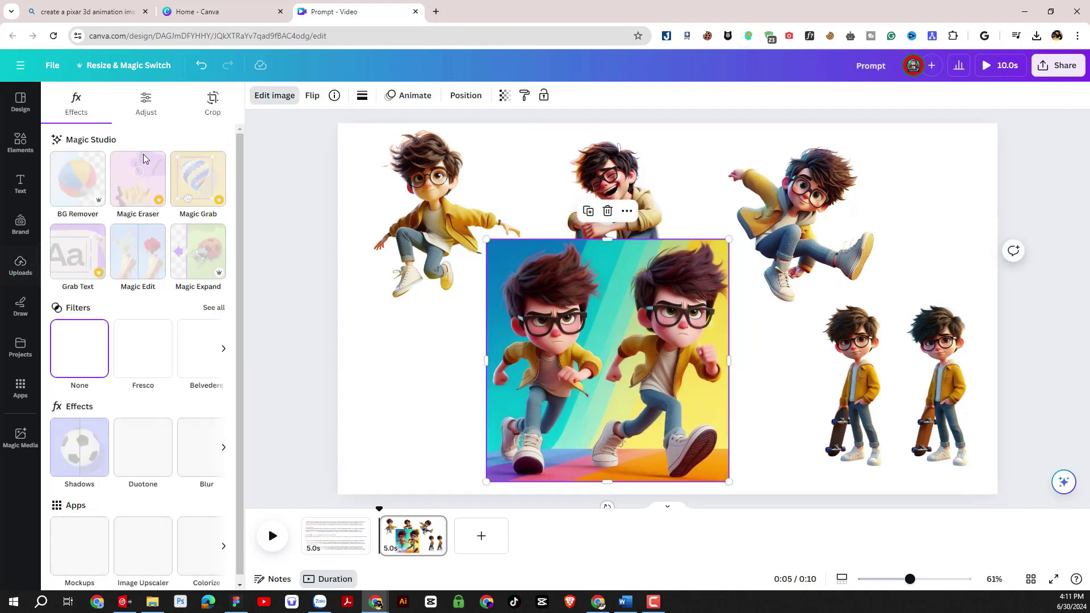
pyautogui.click(78, 178)
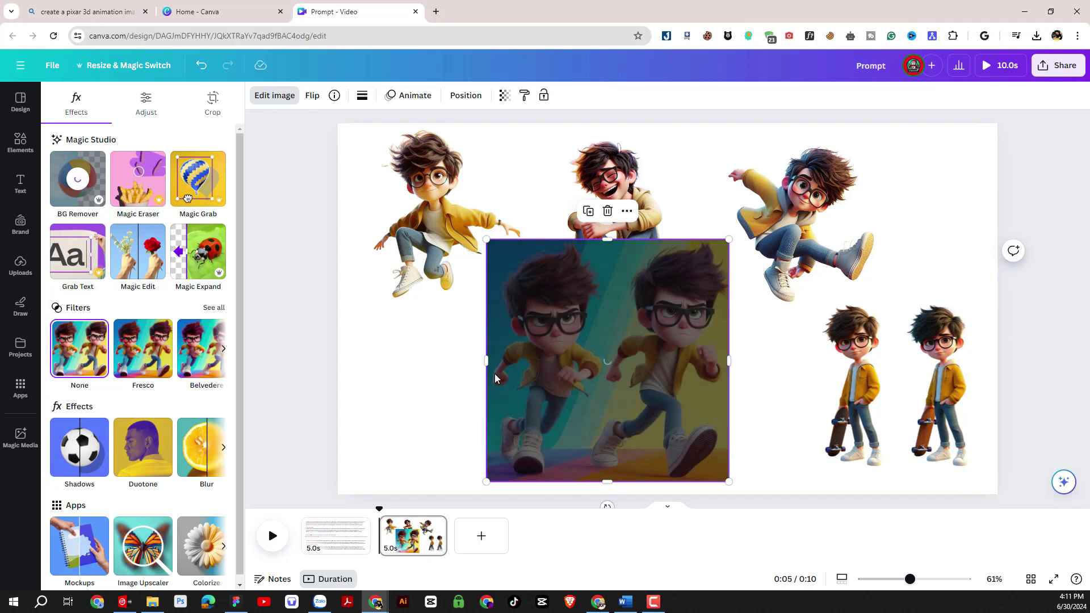
pyautogui.moveTo(731, 239); pyautogui.dragTo(648, 319)
pyautogui.click(729, 351)
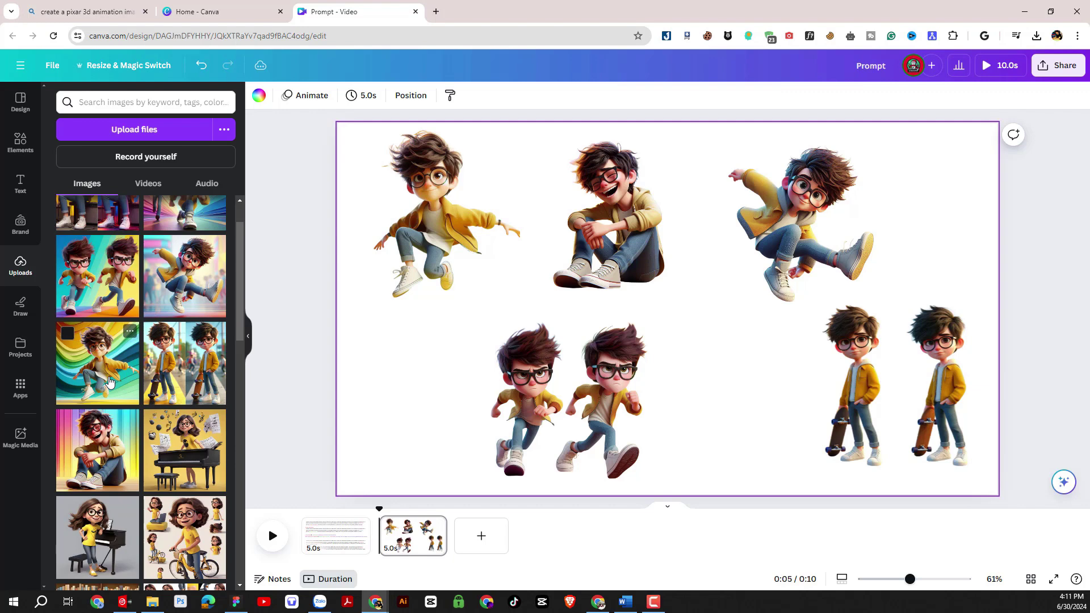
# - Add the uploaded image of the angry boy running in front of a man, and remove its background
pyautogui.scroll(1, 109, 382)
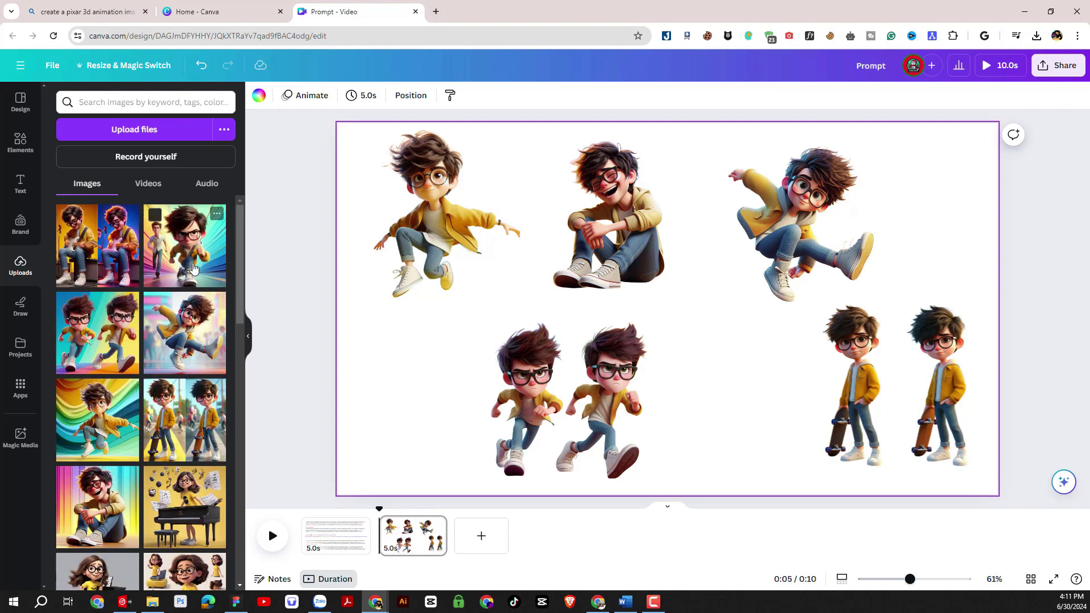
pyautogui.click(184, 249)
pyautogui.click(282, 96)
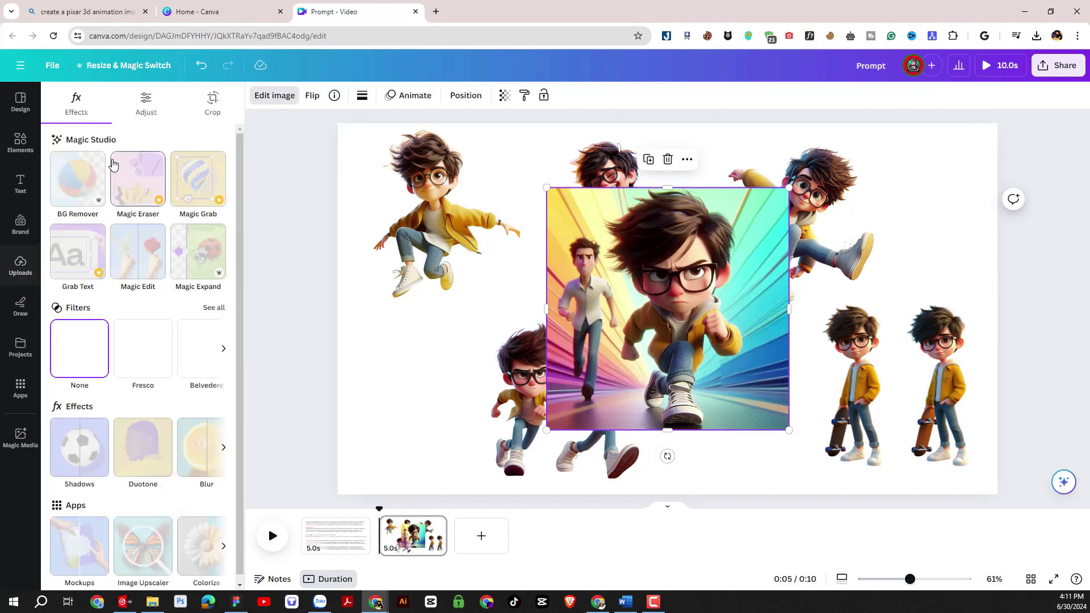
pyautogui.click(76, 181)
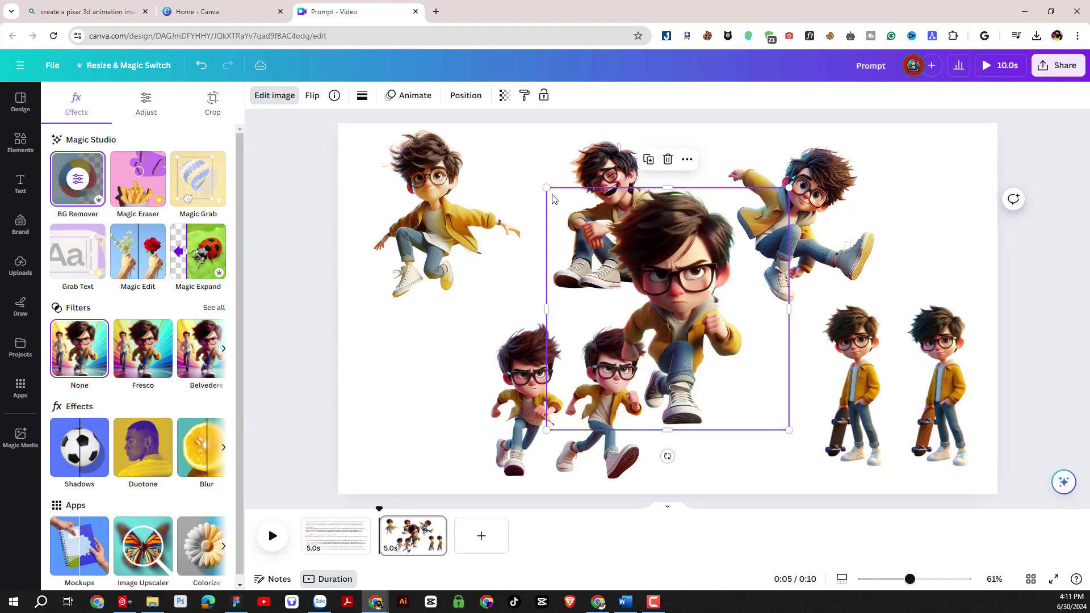
# - Shrink the single running boy and place him in the lower row between the running pair and the skateboard pair
pyautogui.moveTo(553, 196); pyautogui.dragTo(670, 313)
pyautogui.moveTo(727, 356); pyautogui.dragTo(732, 390)
pyautogui.moveTo(669, 334); pyautogui.dragTo(651, 318)
pyautogui.moveTo(724, 397); pyautogui.dragTo(741, 407)
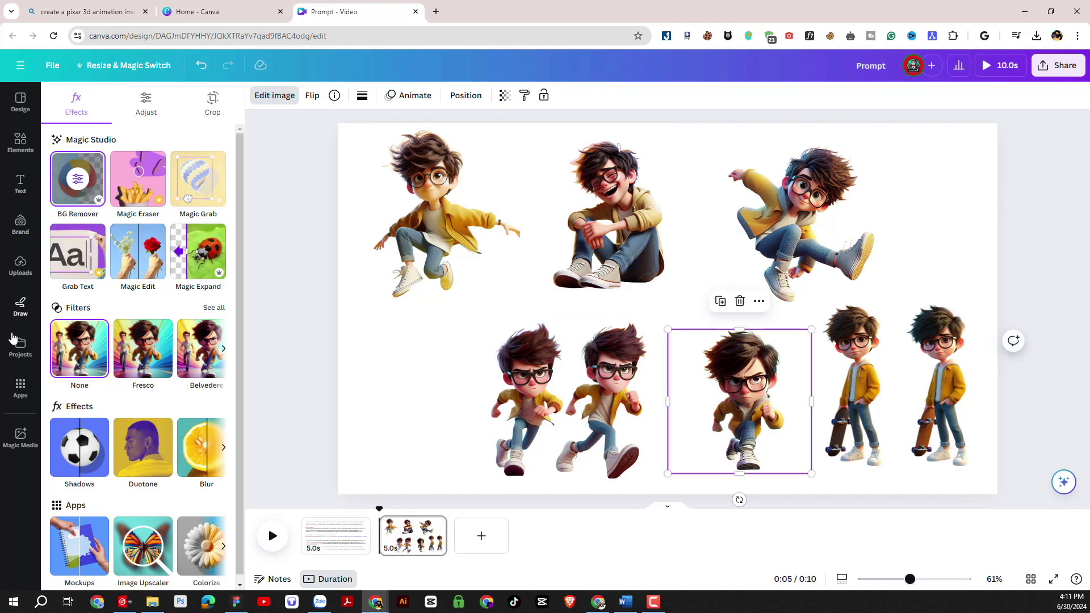
# - Add the uploaded side-by-side image of the boy playing guitar, and move it toward the page's left side
pyautogui.click(21, 265)
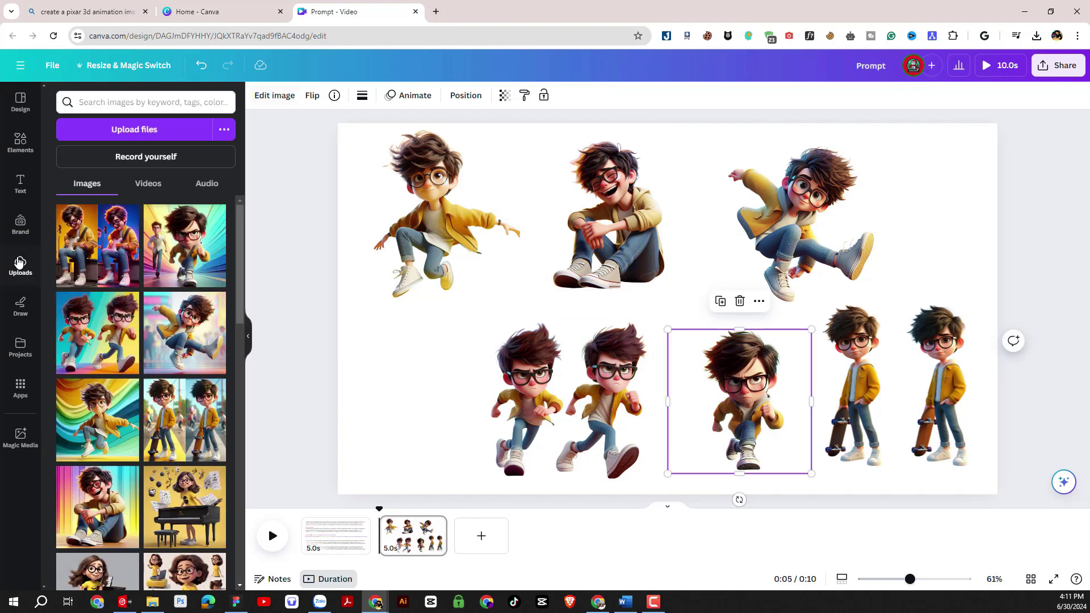
pyautogui.click(99, 259)
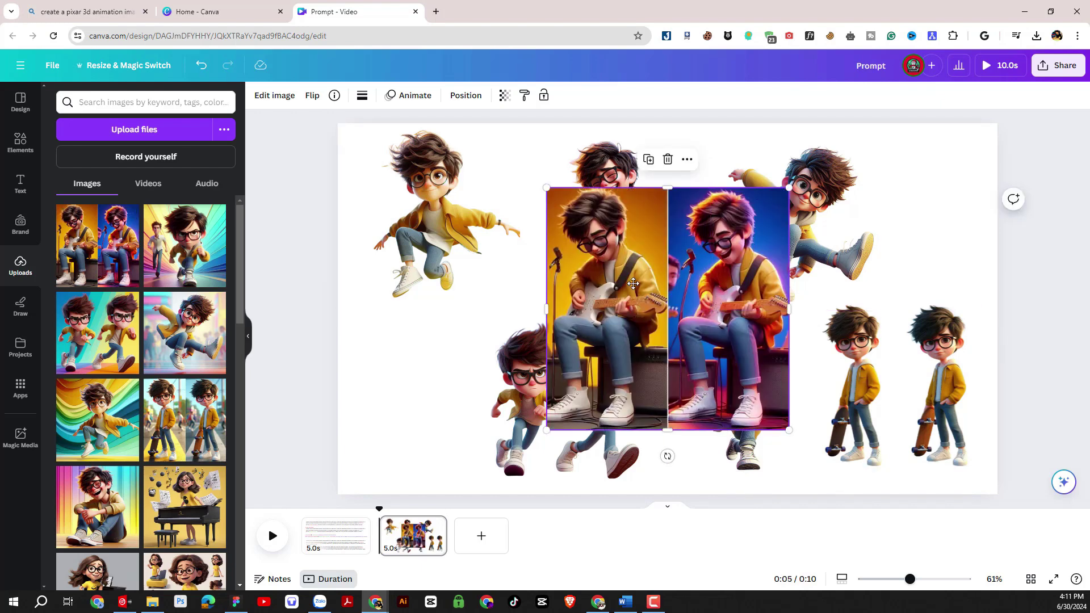
pyautogui.moveTo(689, 274); pyautogui.dragTo(520, 295)
# - Remove the background from the guitar-playing image and shrink it
pyautogui.click(271, 97)
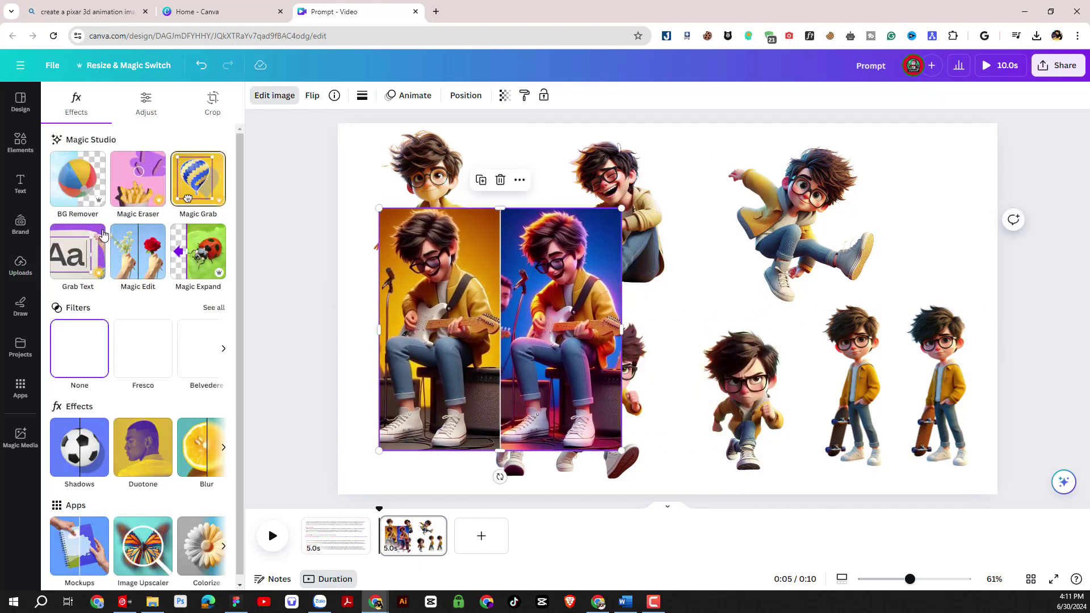
pyautogui.click(85, 195)
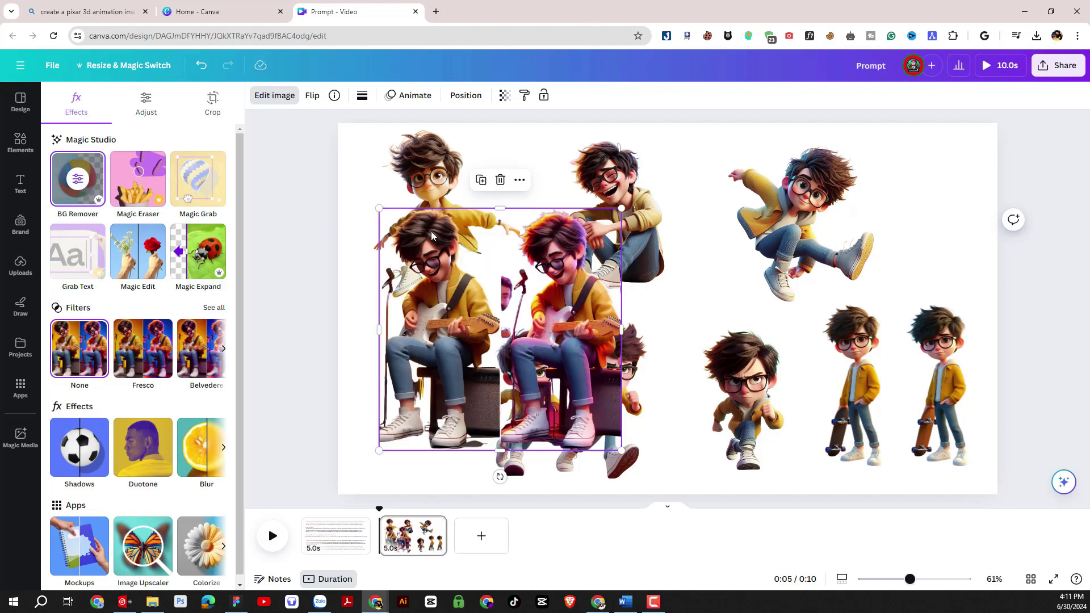
pyautogui.moveTo(592, 241); pyautogui.dragTo(534, 307)
# - Crop the guitar-playing image so only the boy in its left half remains
pyautogui.moveTo(435, 365); pyautogui.dragTo(881, 222)
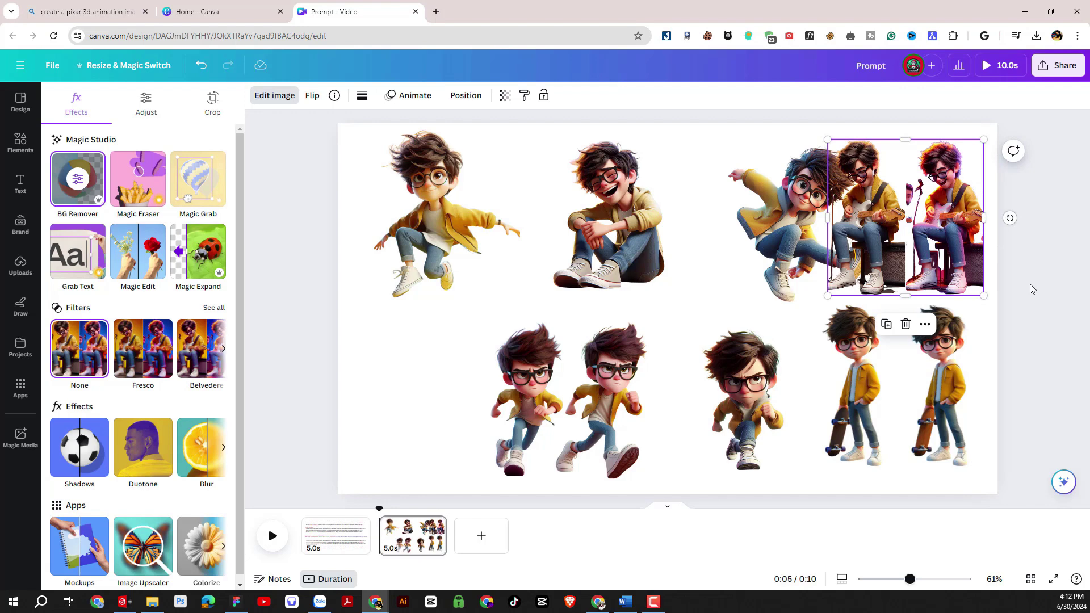
pyautogui.moveTo(968, 254); pyautogui.dragTo(520, 297)
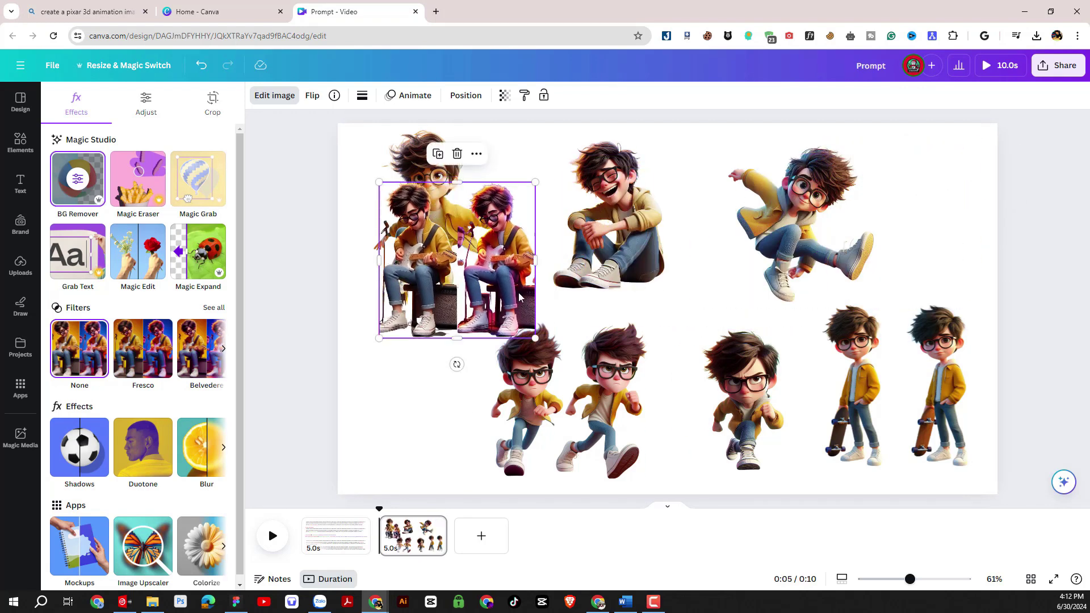
pyautogui.moveTo(536, 260); pyautogui.dragTo(456, 260)
pyautogui.click(458, 398)
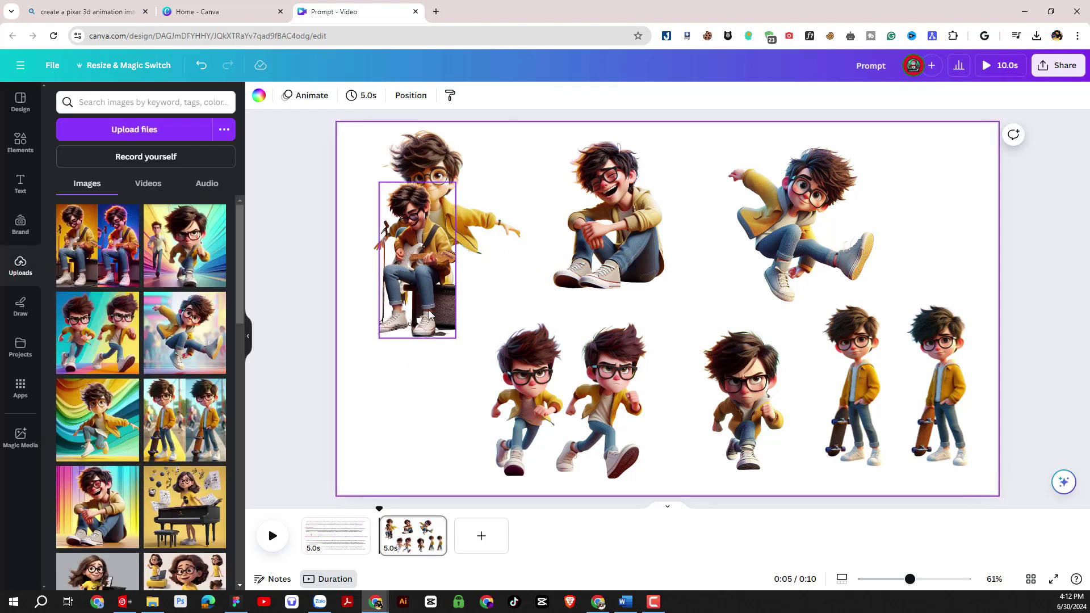
# - Place the cropped guitar-playing boy at the right end of the upper row, beside the leaping boy
pyautogui.click(427, 270)
pyautogui.moveTo(426, 307); pyautogui.dragTo(643, 312)
pyautogui.moveTo(837, 255); pyautogui.dragTo(950, 259)
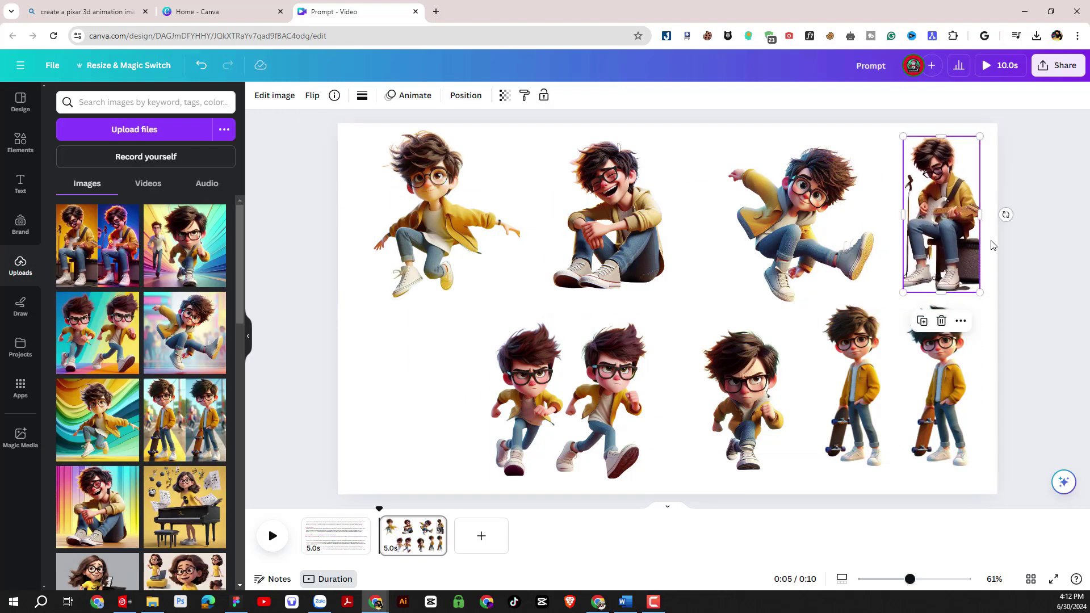
pyautogui.click(1034, 255)
# - Rearrange the lower row by shifting the running pair, single runner and skateboard pair leftward, and slightly enlarge the single runner
pyautogui.moveTo(556, 414); pyautogui.dragTo(445, 404)
pyautogui.moveTo(722, 399); pyautogui.dragTo(612, 395)
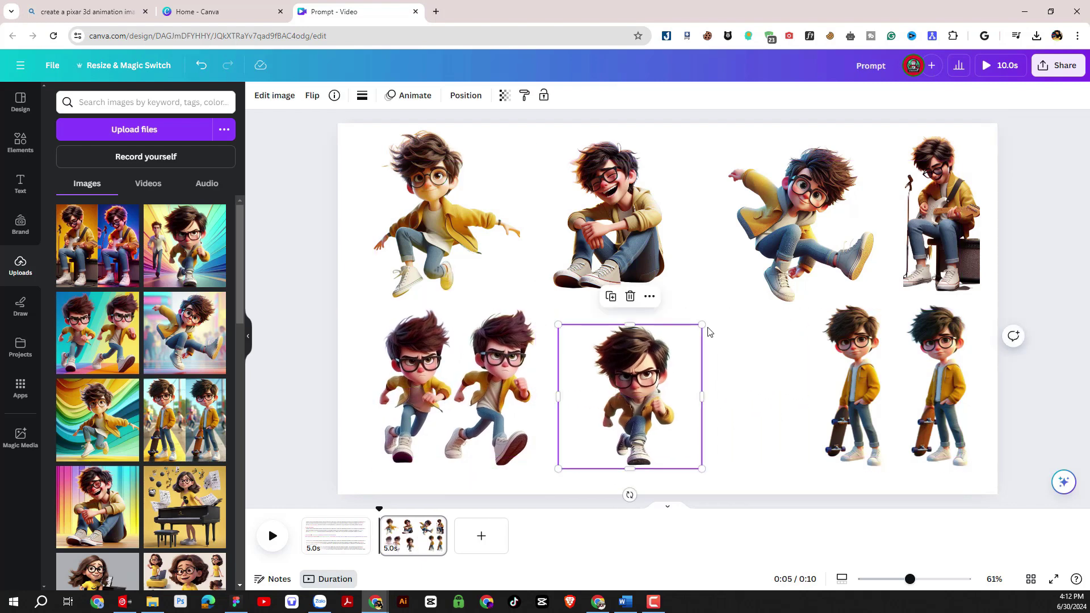
pyautogui.moveTo(703, 325); pyautogui.dragTo(714, 315)
pyautogui.moveTo(892, 370); pyautogui.dragTo(859, 370)
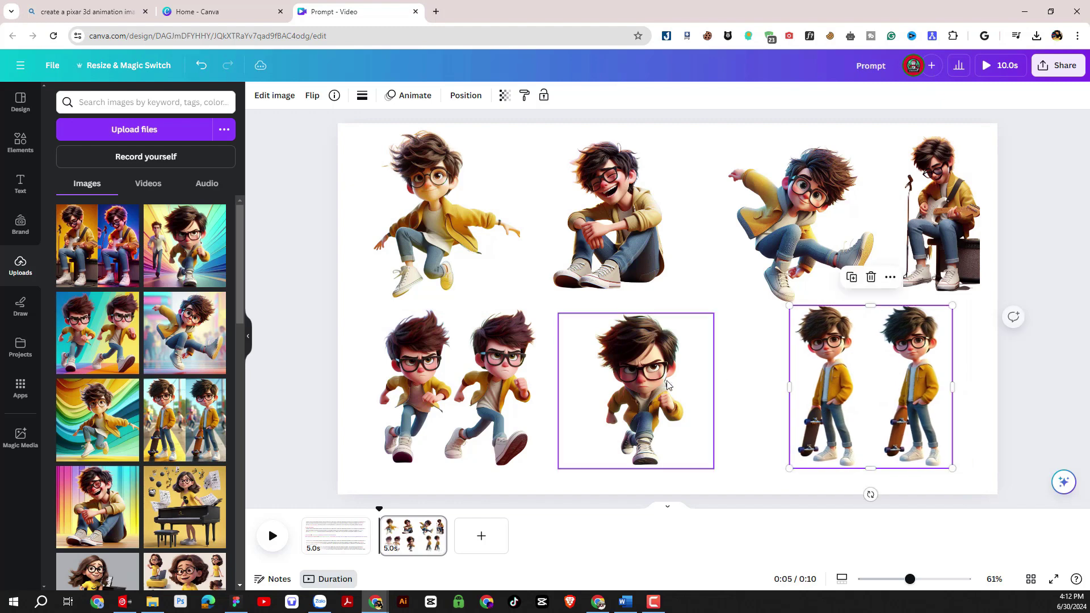
pyautogui.moveTo(644, 383); pyautogui.dragTo(687, 383)
pyautogui.moveTo(511, 382); pyautogui.dragTo(532, 381)
# - Nudge the leaping boy up and left, and space the four upper-row cutouts evenly horizontally
pyautogui.moveTo(774, 243); pyautogui.dragTo(763, 234)
pyautogui.moveTo(294, 197); pyautogui.dragTo(561, 223)
pyautogui.moveTo(751, 228); pyautogui.dragTo(988, 277)
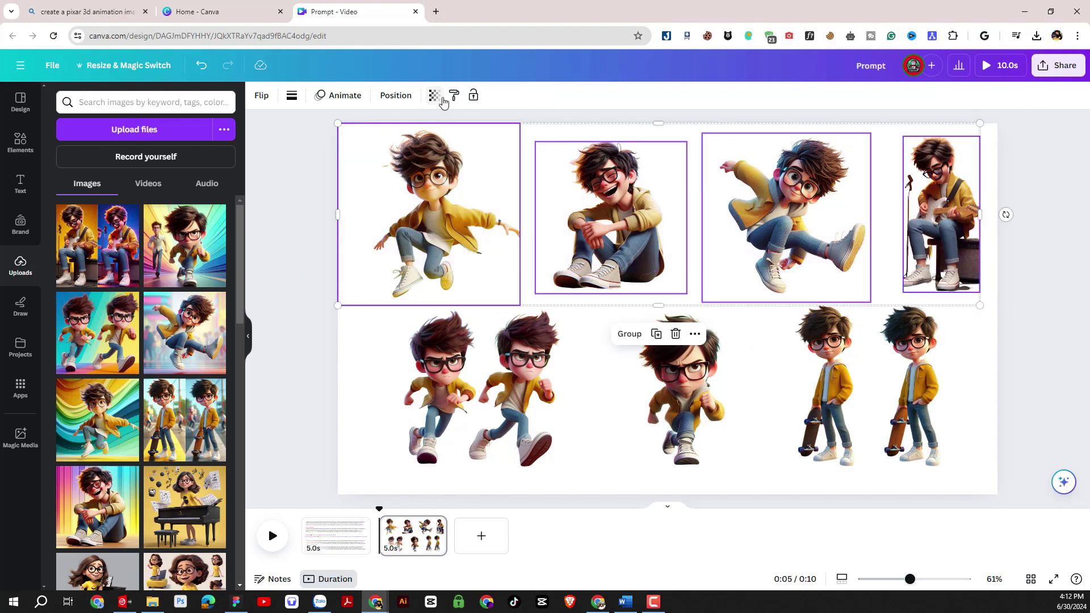
pyautogui.click(389, 101)
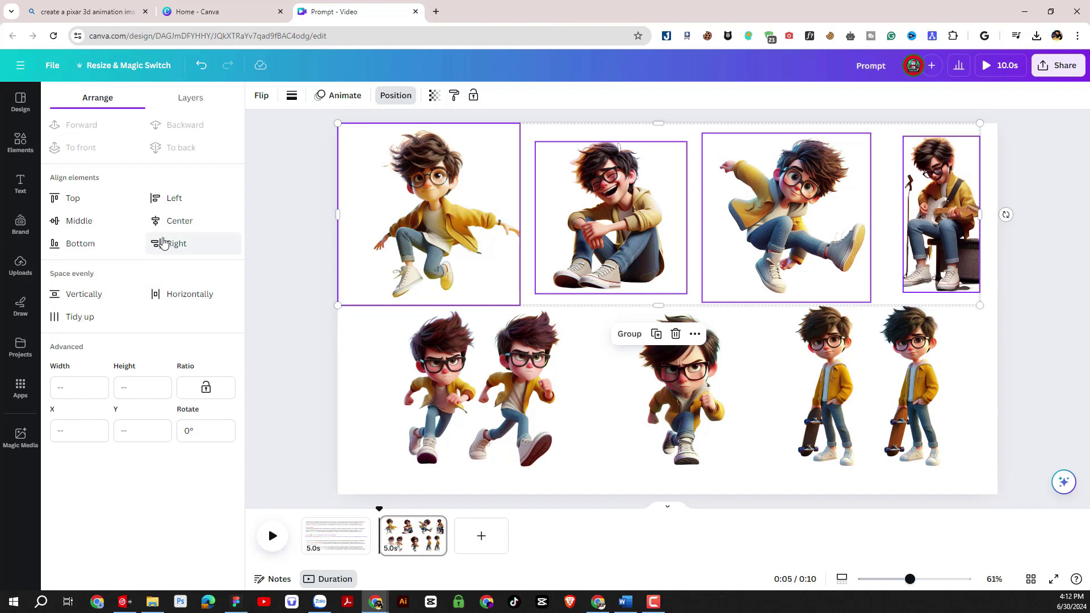
pyautogui.click(185, 296)
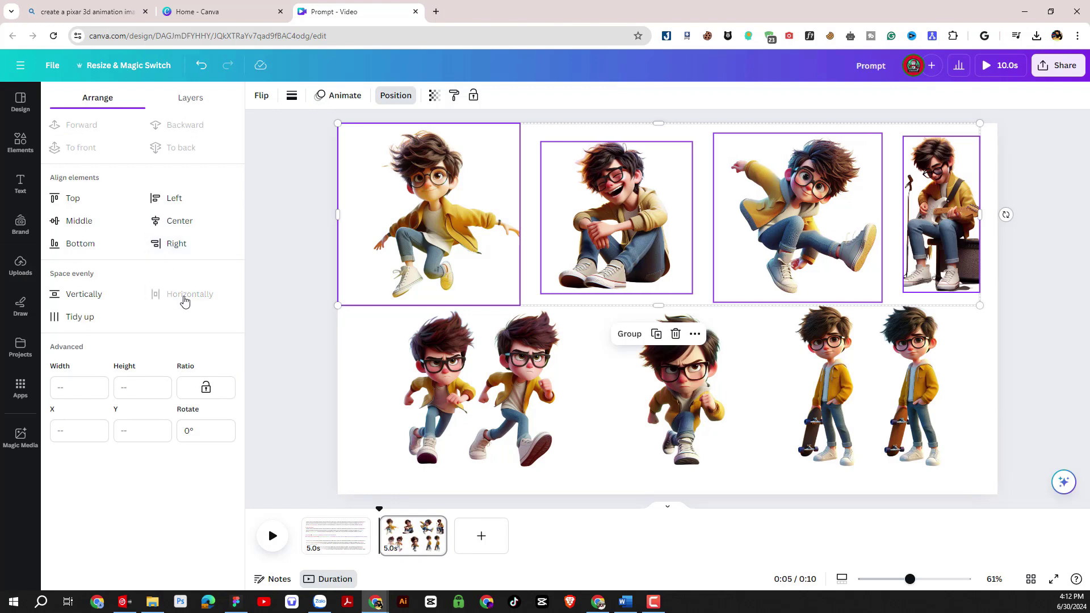
# - Space the three lower-row cutouts evenly horizontally and center them together across the page, slightly lower
pyautogui.moveTo(1004, 366); pyautogui.dragTo(392, 340)
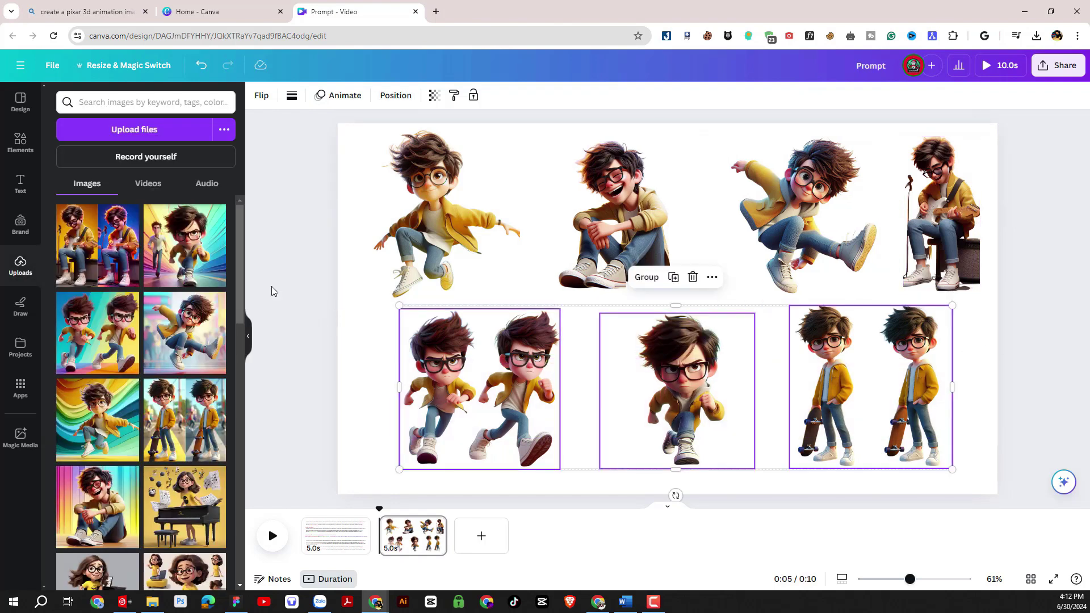
pyautogui.click(387, 96)
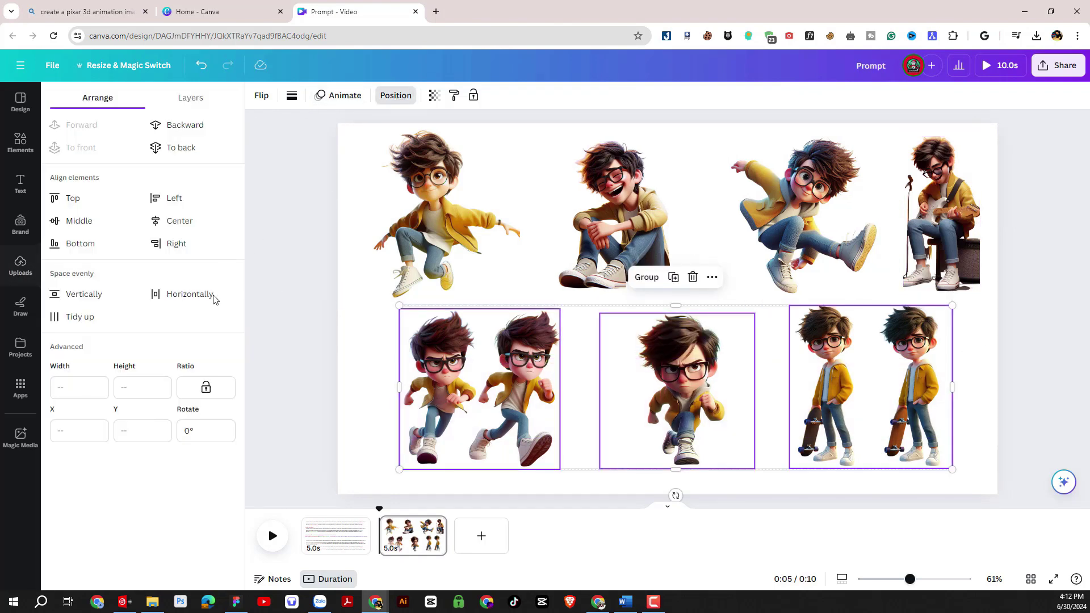
pyautogui.click(171, 294)
pyautogui.moveTo(601, 422); pyautogui.dragTo(686, 444)
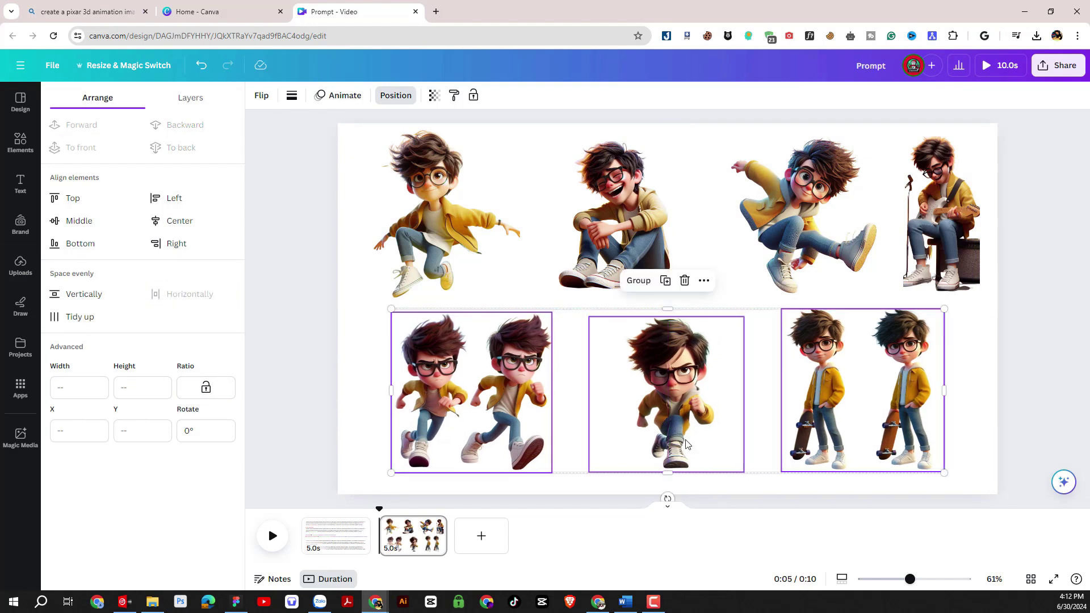
pyautogui.click(1054, 394)
pyautogui.click(1053, 394)
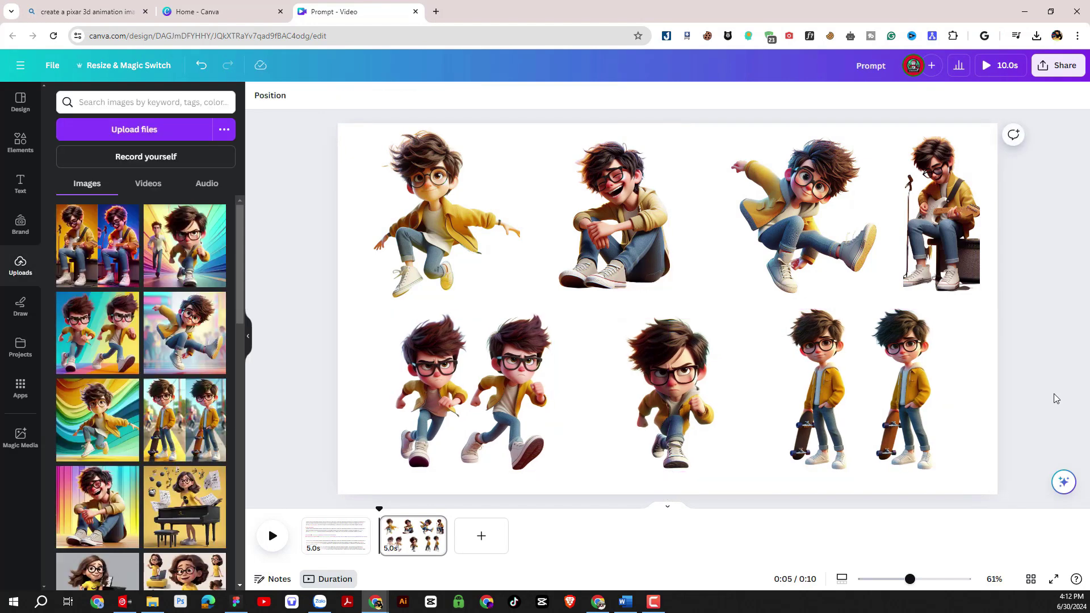